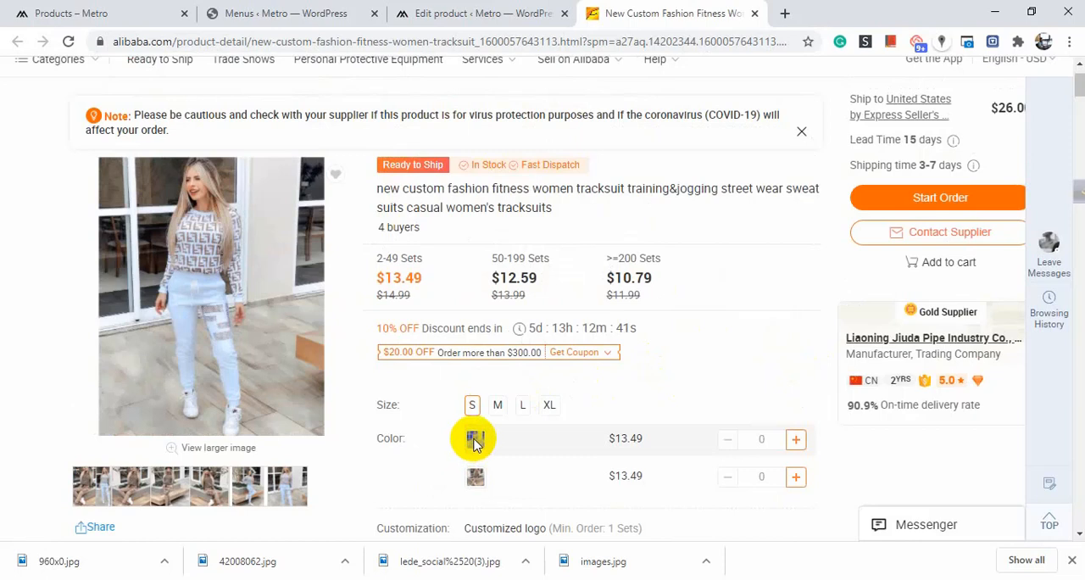
Try the size and colour swatch options on the Alibaba tracksuit product page to see how they behave.
{"action": "left_click", "coordinate": [477, 485]}
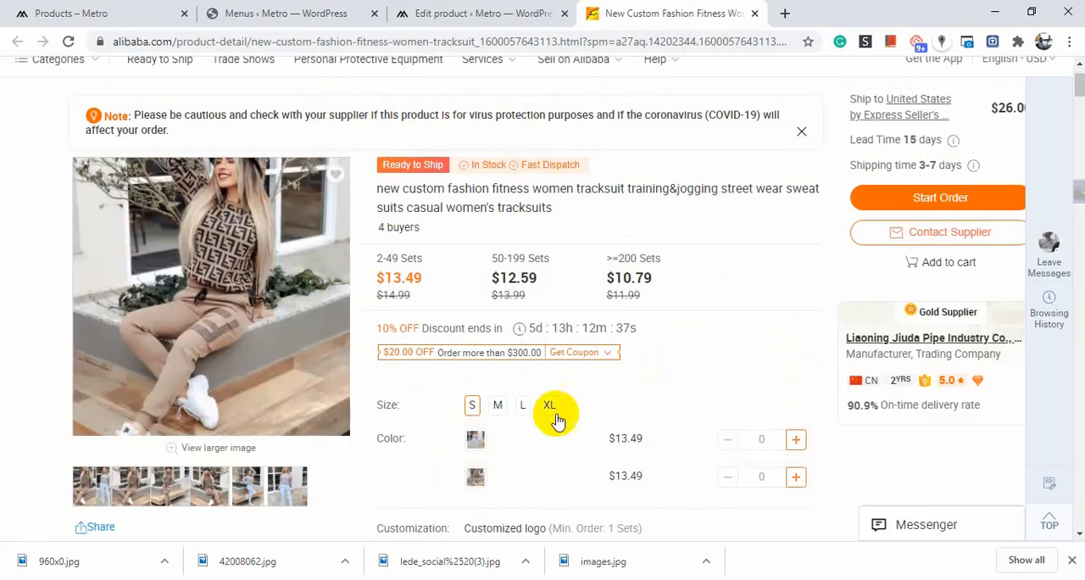
{"action": "left_click", "coordinate": [503, 405]}
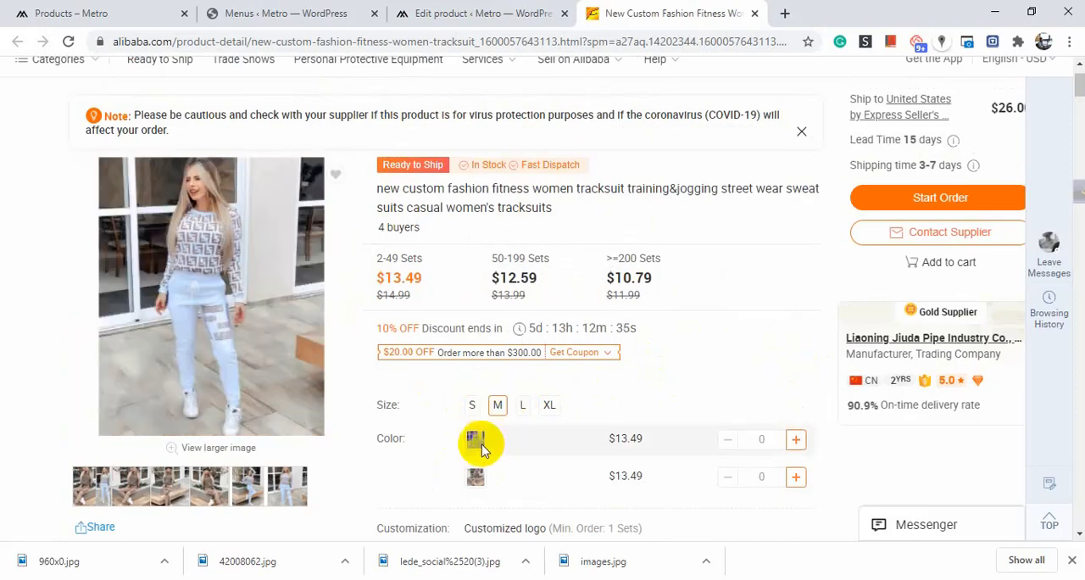
{"action": "left_click", "coordinate": [475, 479]}
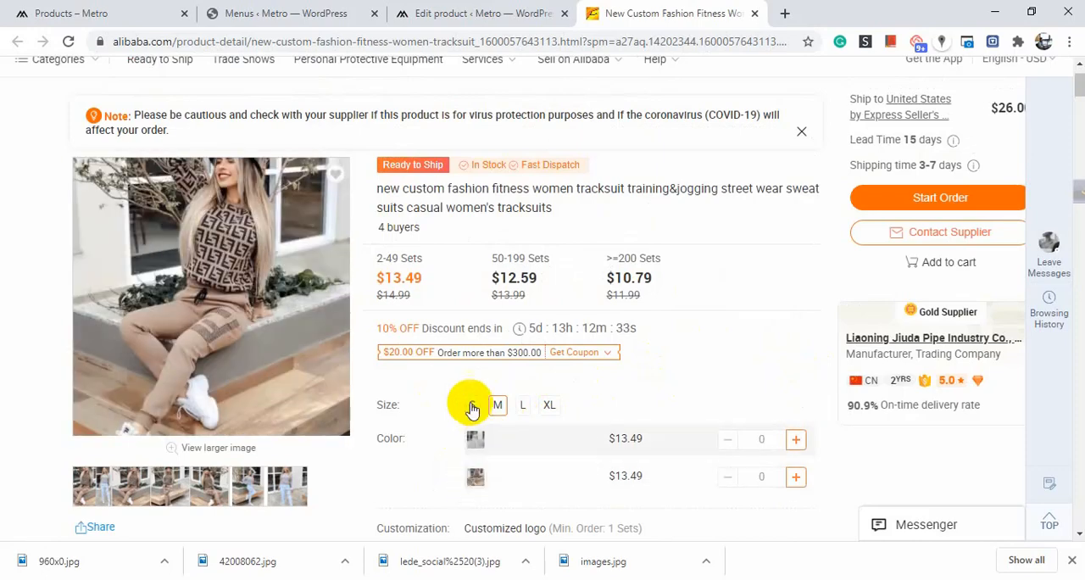
{"action": "left_click", "coordinate": [469, 405]}
{"action": "left_click", "coordinate": [476, 485]}
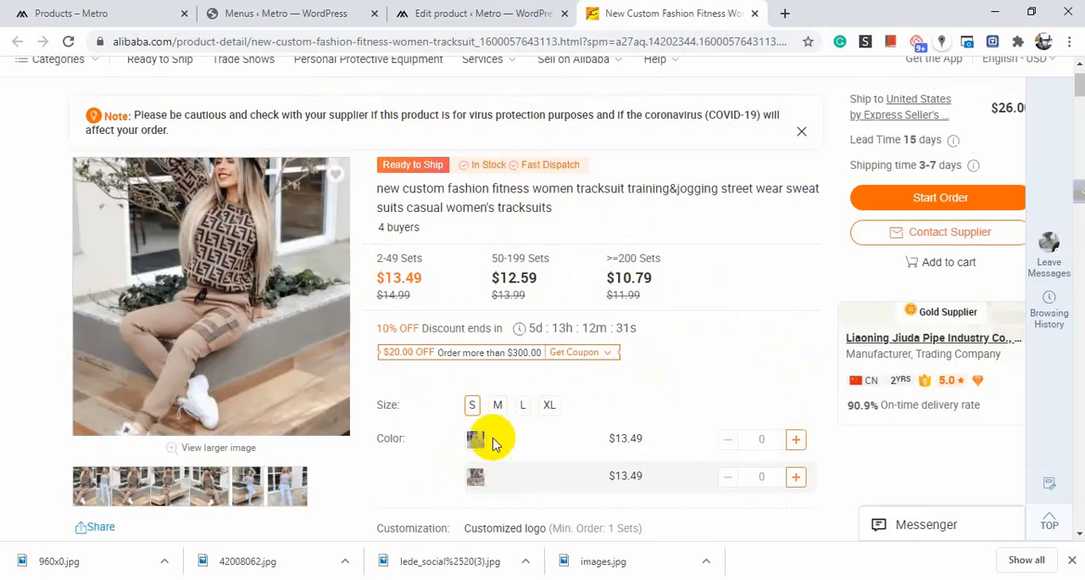
{"action": "left_click", "coordinate": [525, 406]}
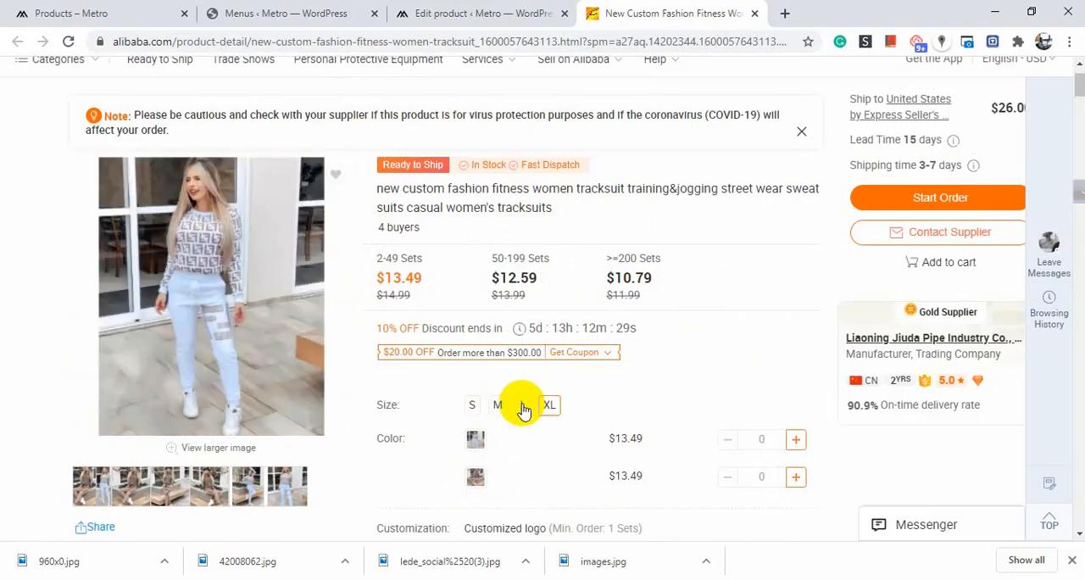
{"action": "scroll", "coordinate": [499, 390], "scroll_direction": "up", "scroll_amount": 1}
{"action": "scroll", "coordinate": [500, 388], "scroll_direction": "down", "scroll_amount": 5}
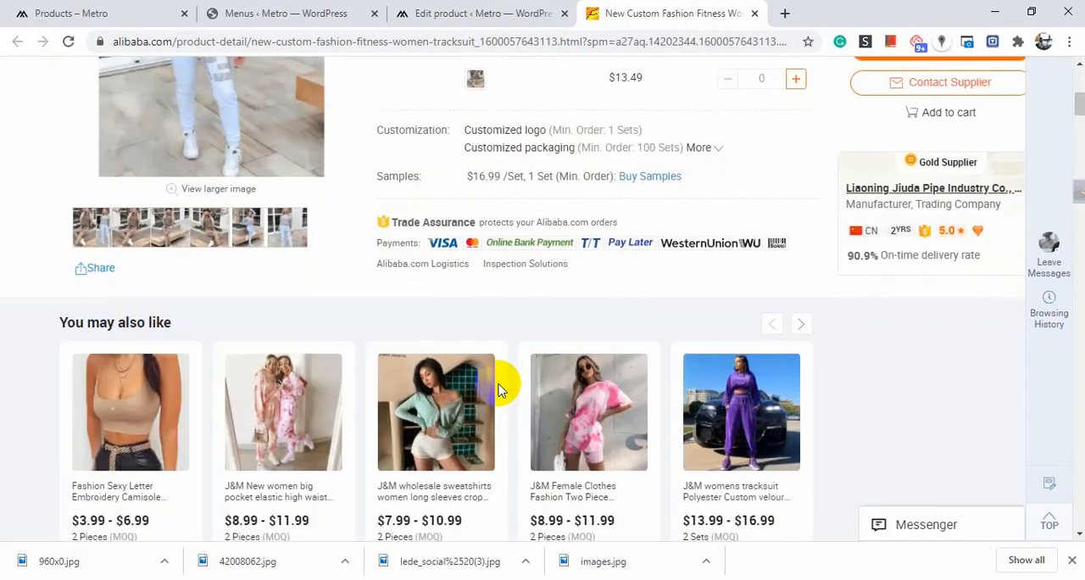
{"action": "scroll", "coordinate": [500, 377], "scroll_direction": "up", "scroll_amount": 5}
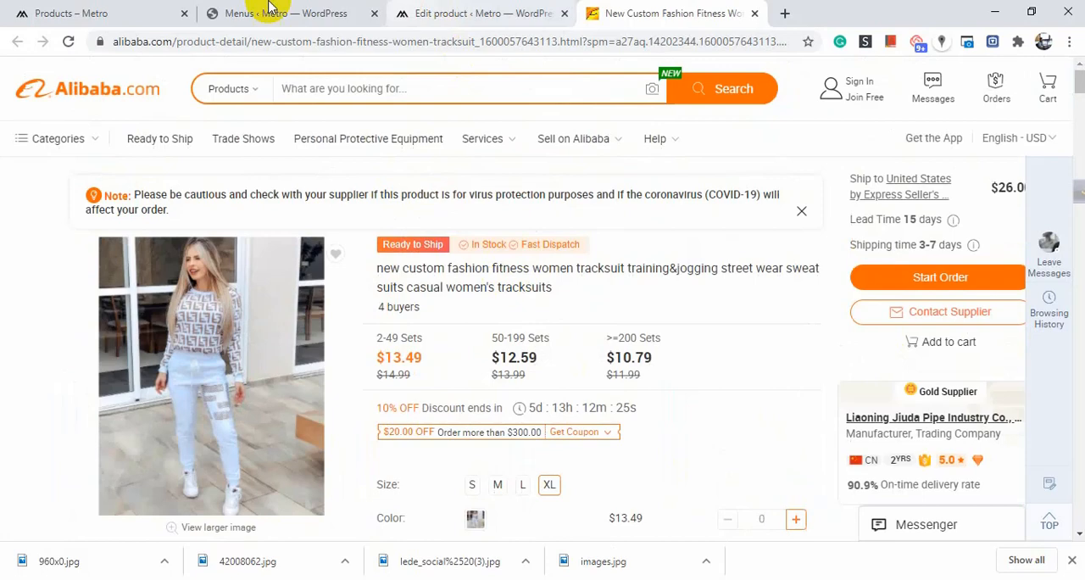
Switch to the WordPress admin and open the Installed Plugins list.
{"action": "left_click", "coordinate": [116, 11]}
{"action": "left_click", "coordinate": [305, 10]}
{"action": "scroll", "coordinate": [399, 259], "scroll_direction": "down", "scroll_amount": 6}
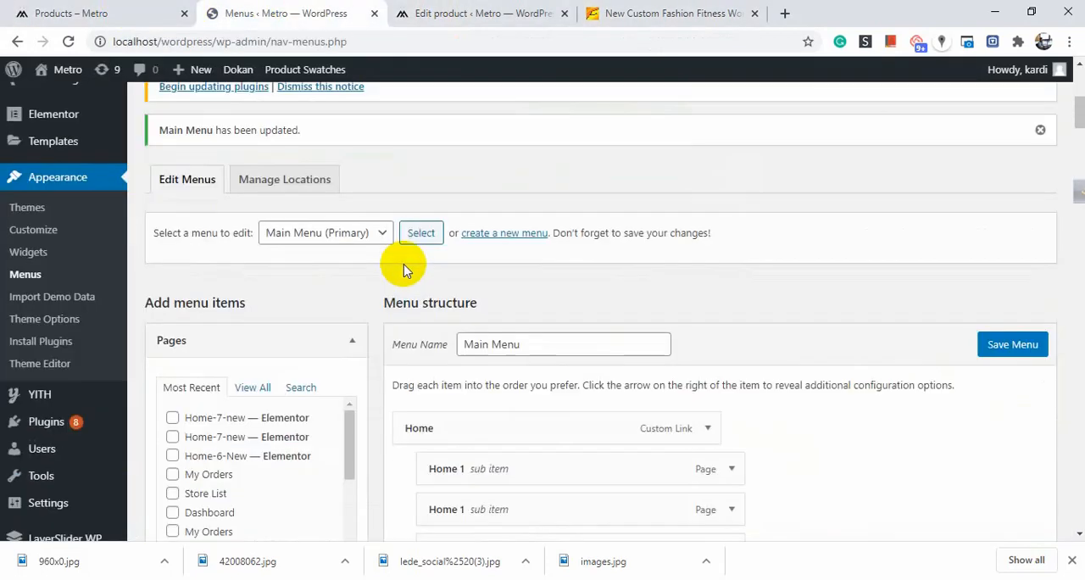
{"action": "scroll", "coordinate": [92, 311], "scroll_direction": "up", "scroll_amount": 3}
{"action": "scroll", "coordinate": [72, 347], "scroll_direction": "down", "scroll_amount": 2}
{"action": "mouse_move", "coordinate": [54, 293]}
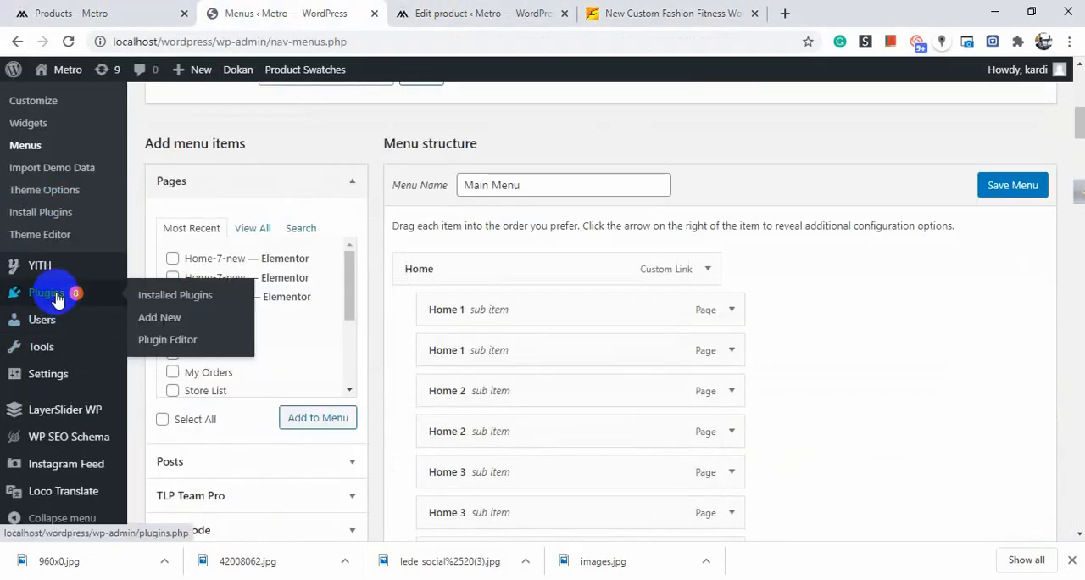
{"action": "left_click", "coordinate": [152, 297]}
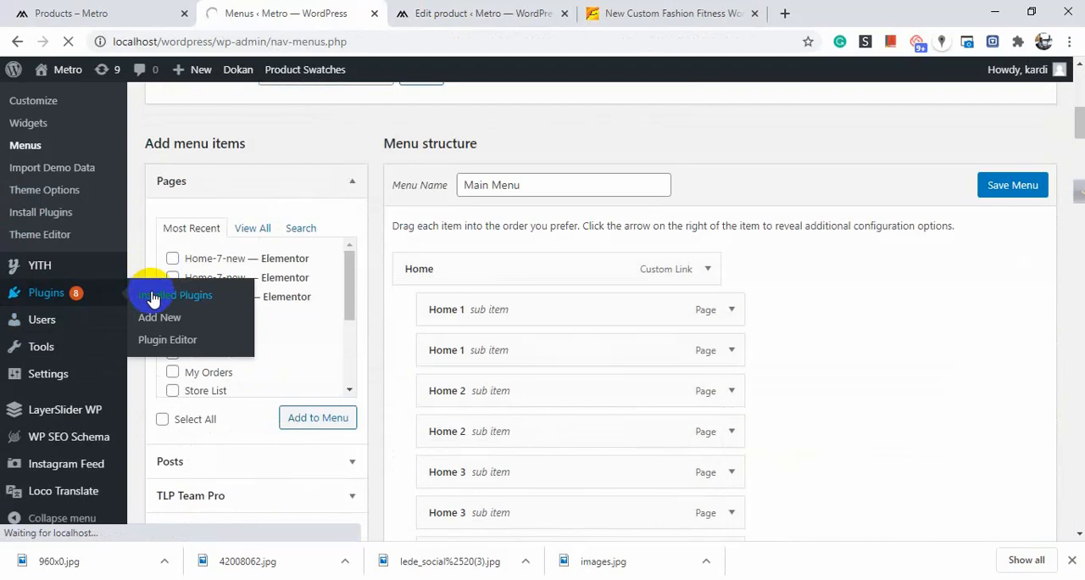
{"action": "key", "text": "XF86AudioLowerVolume"}
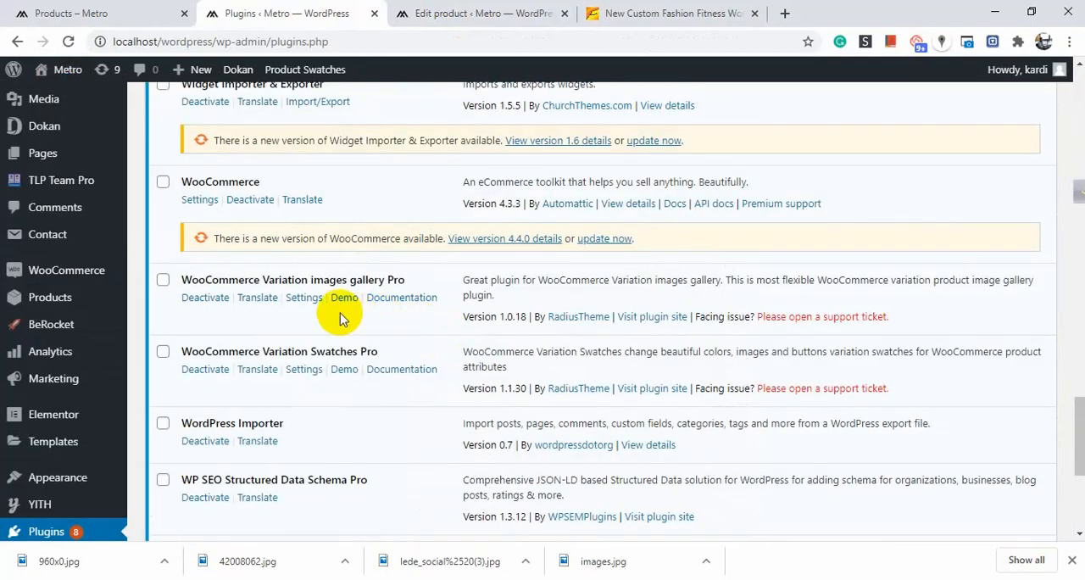
Examine the WooCommerce Variation Swatches Pro entry in the plugins list.
{"action": "left_click_drag", "start_coordinate": [373, 354], "coordinate": [175, 350]}
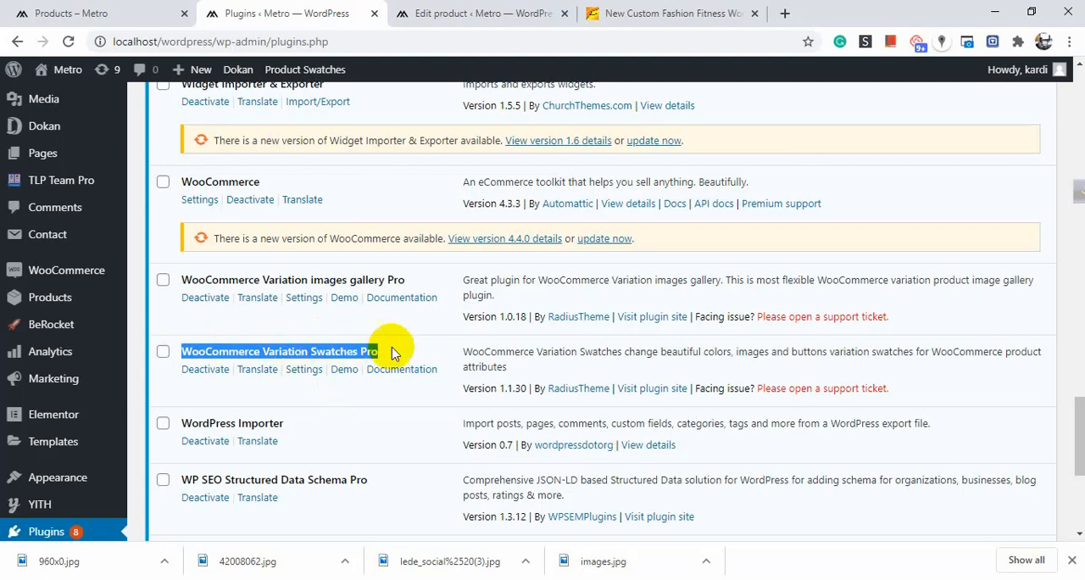
{"action": "left_click", "coordinate": [288, 351]}
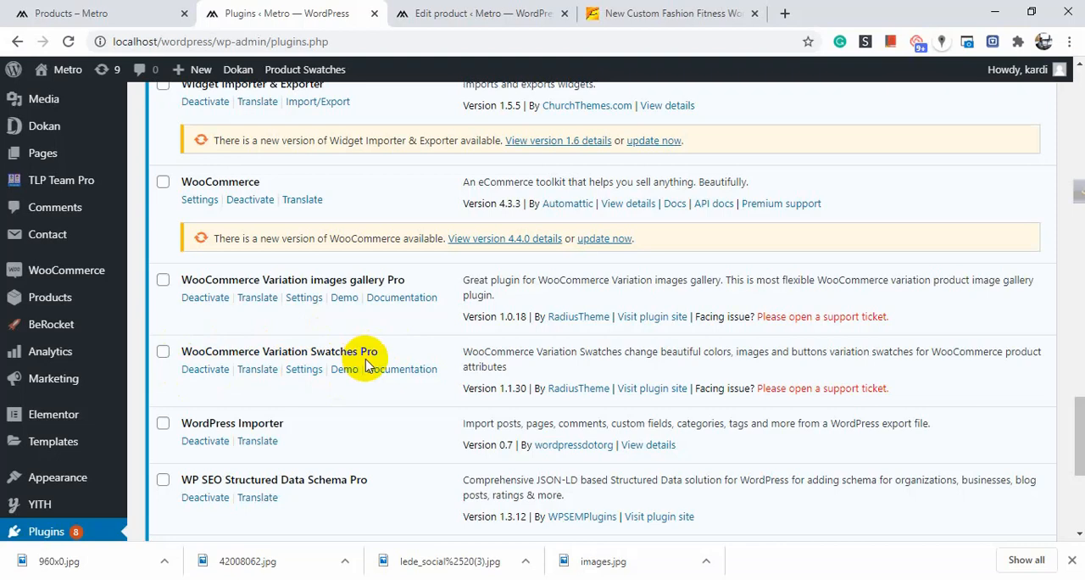
{"action": "scroll", "coordinate": [366, 364], "scroll_direction": "up", "scroll_amount": 1}
{"action": "mouse_move", "coordinate": [89, 215]}
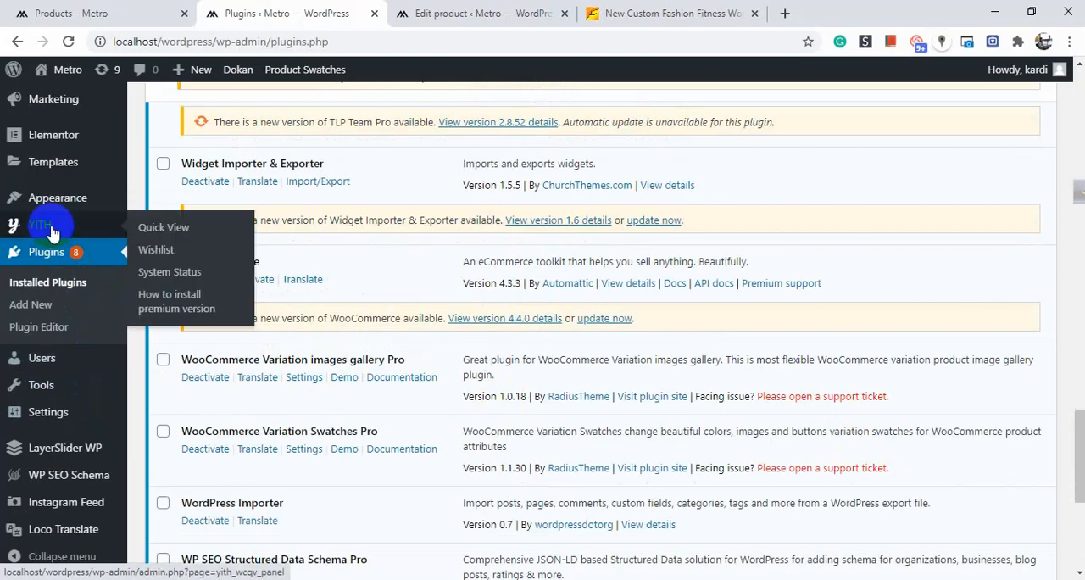
{"action": "scroll", "coordinate": [47, 233], "scroll_direction": "down", "scroll_amount": 2}
{"action": "scroll", "coordinate": [42, 280], "scroll_direction": "down", "scroll_amount": 1}
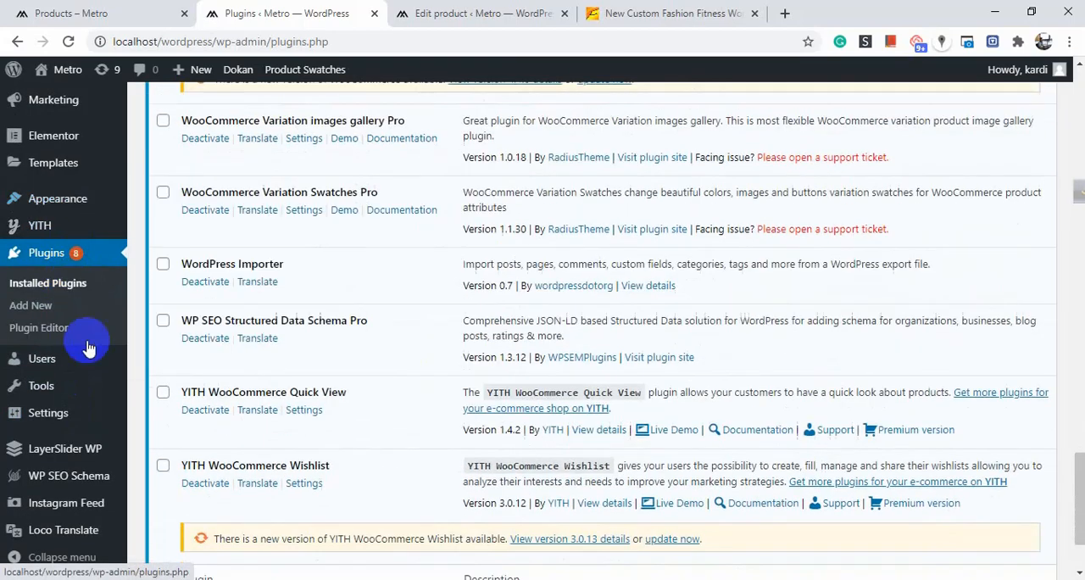
{"action": "scroll", "coordinate": [33, 246], "scroll_direction": "up", "scroll_amount": 3}
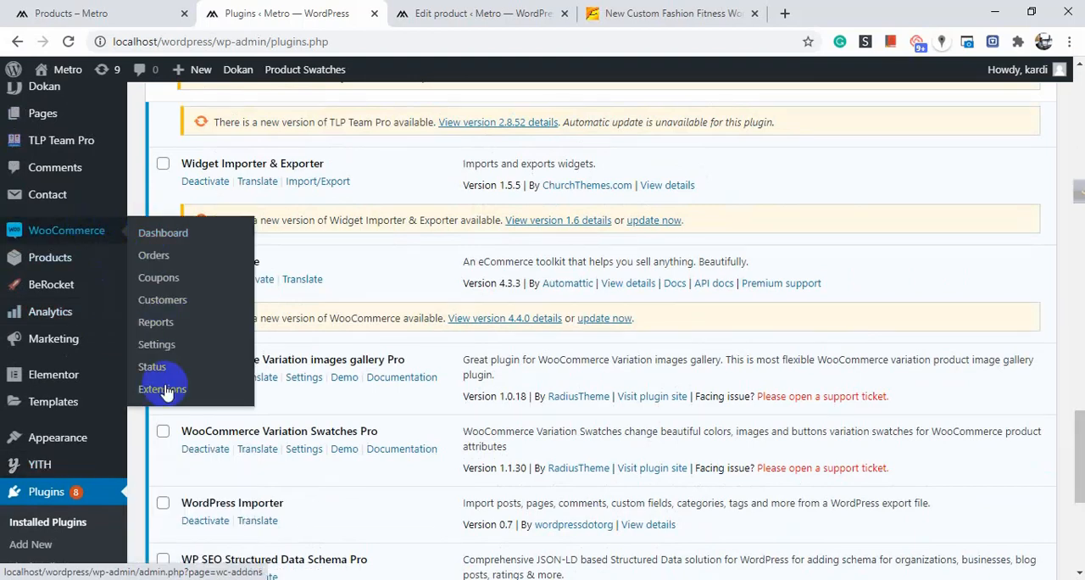
Open the WooCommerce Product Swatches settings on their General section.
{"action": "left_click", "coordinate": [173, 354]}
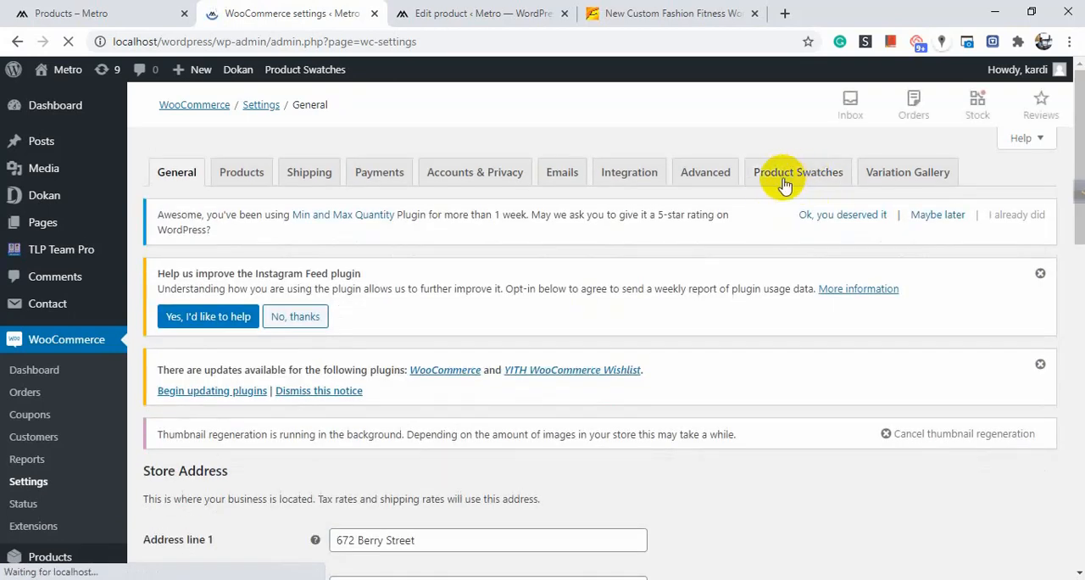
{"action": "left_click", "coordinate": [795, 178]}
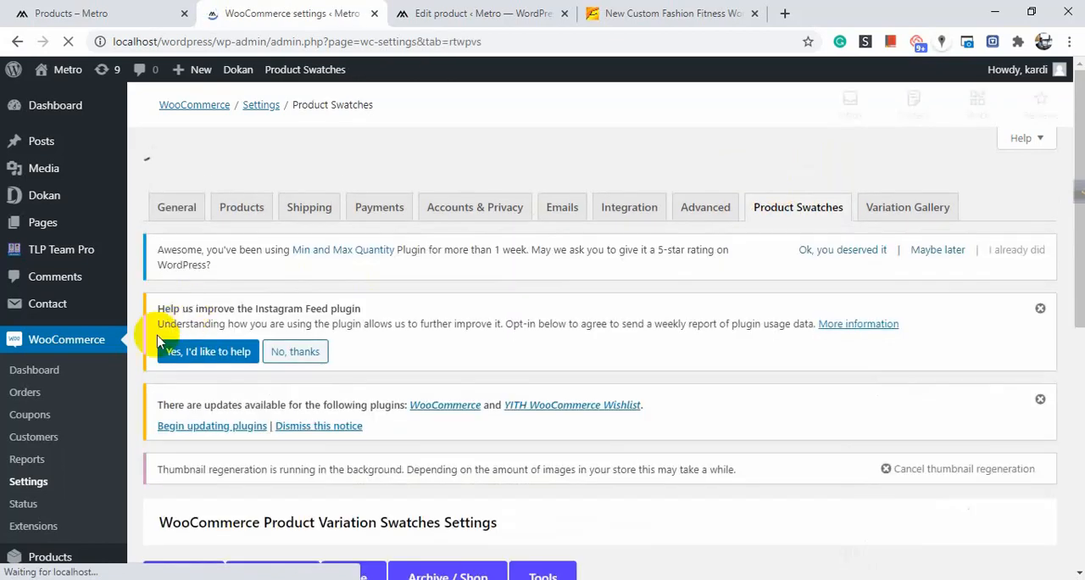
{"action": "scroll", "coordinate": [182, 254], "scroll_direction": "down", "scroll_amount": 3}
{"action": "left_click", "coordinate": [186, 228]}
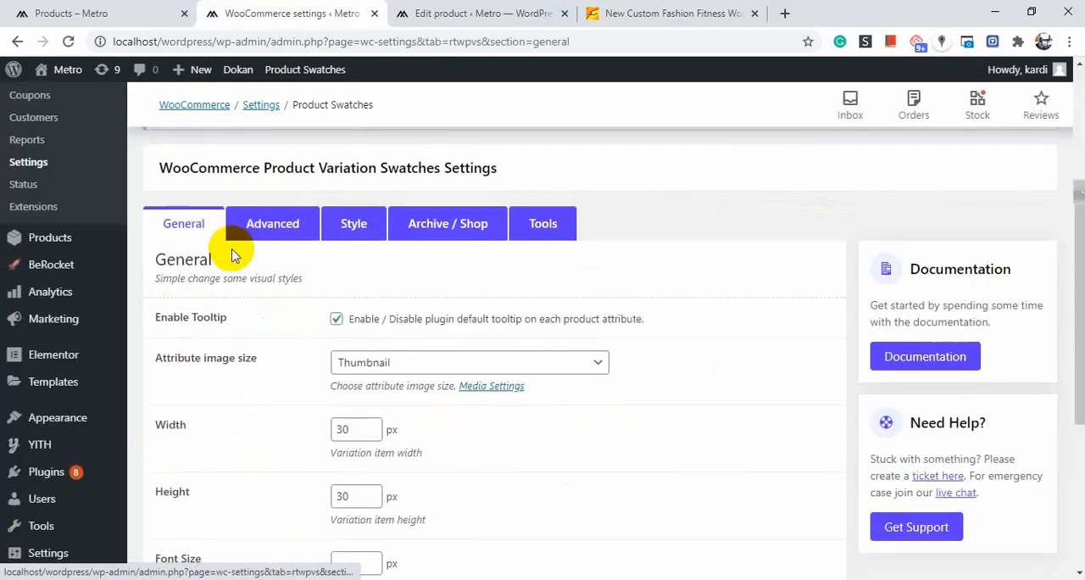
Review the General swatch options such as tooltip, attribute image size, width, height and tooltip settings.
{"action": "scroll", "coordinate": [254, 229], "scroll_direction": "down", "scroll_amount": 3}
{"action": "scroll", "coordinate": [218, 188], "scroll_direction": "up", "scroll_amount": 2}
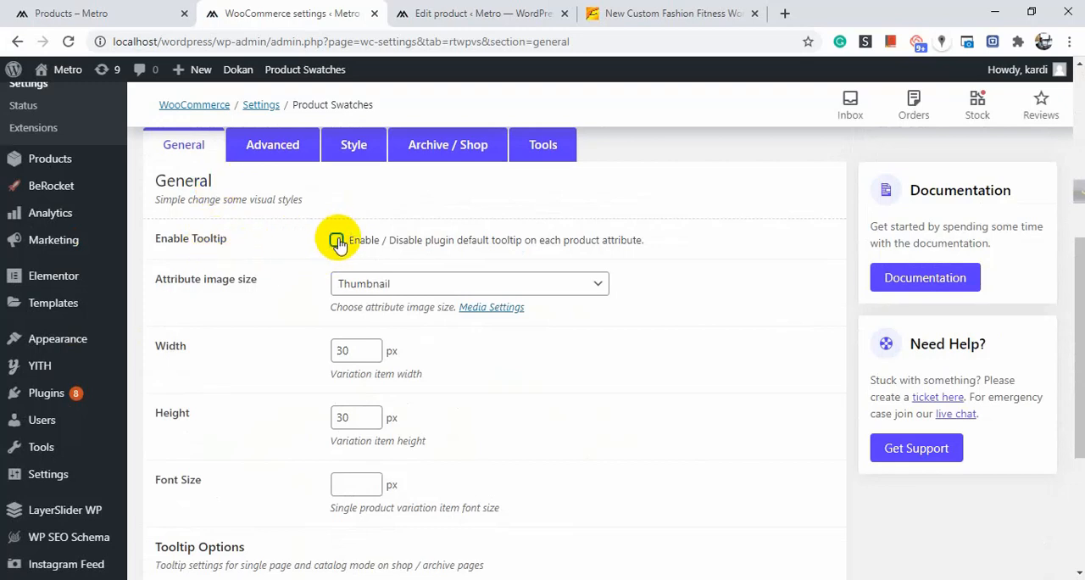
{"action": "scroll", "coordinate": [268, 262], "scroll_direction": "down", "scroll_amount": 1}
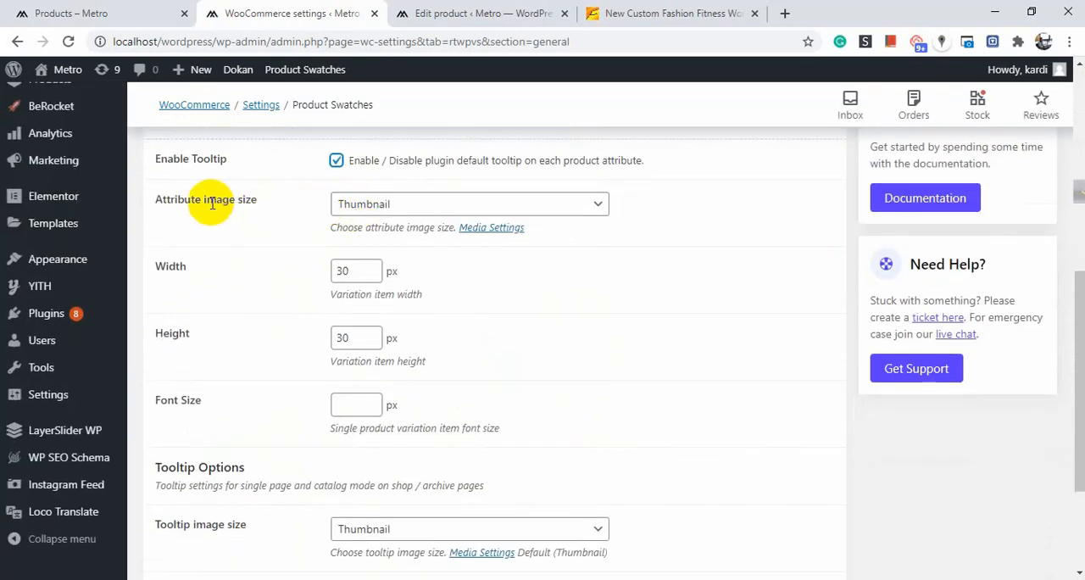
{"action": "left_click", "coordinate": [359, 210]}
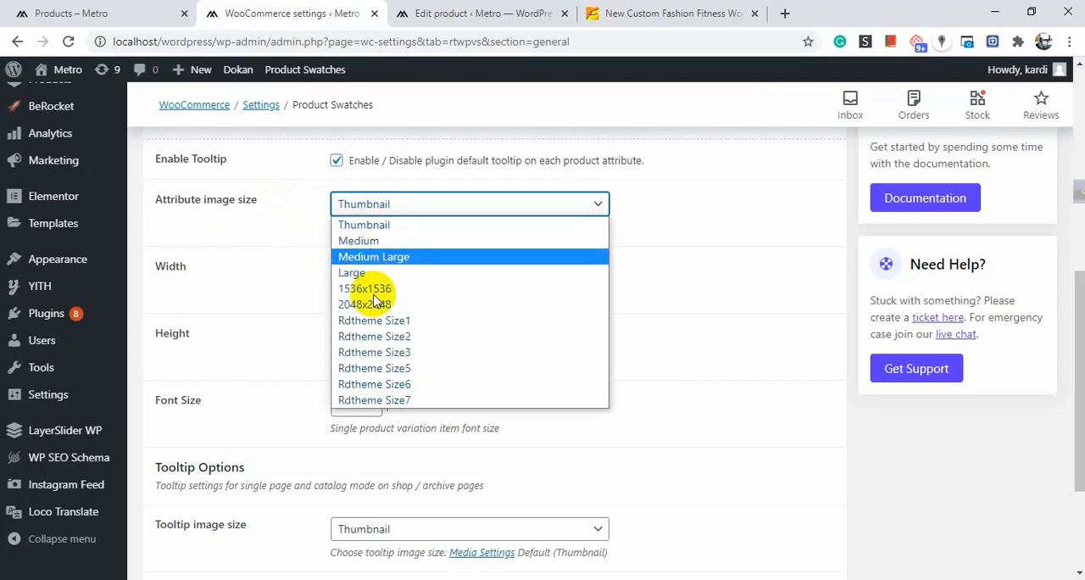
{"action": "left_click", "coordinate": [249, 202]}
{"action": "scroll", "coordinate": [272, 241], "scroll_direction": "down", "scroll_amount": 2}
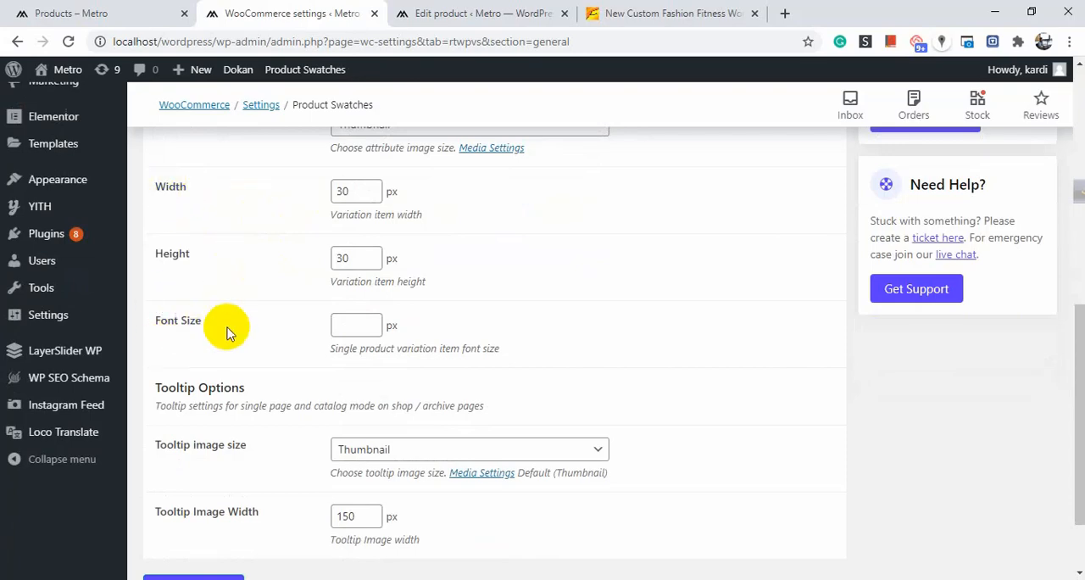
{"action": "scroll", "coordinate": [255, 322], "scroll_direction": "down", "scroll_amount": 2}
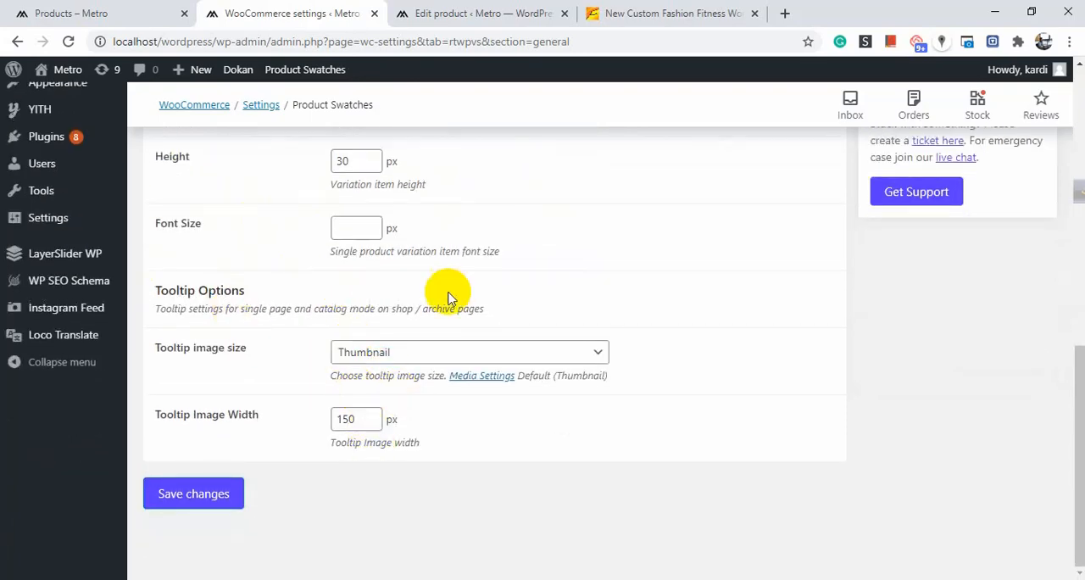
{"action": "scroll", "coordinate": [445, 288], "scroll_direction": "up", "scroll_amount": 9}
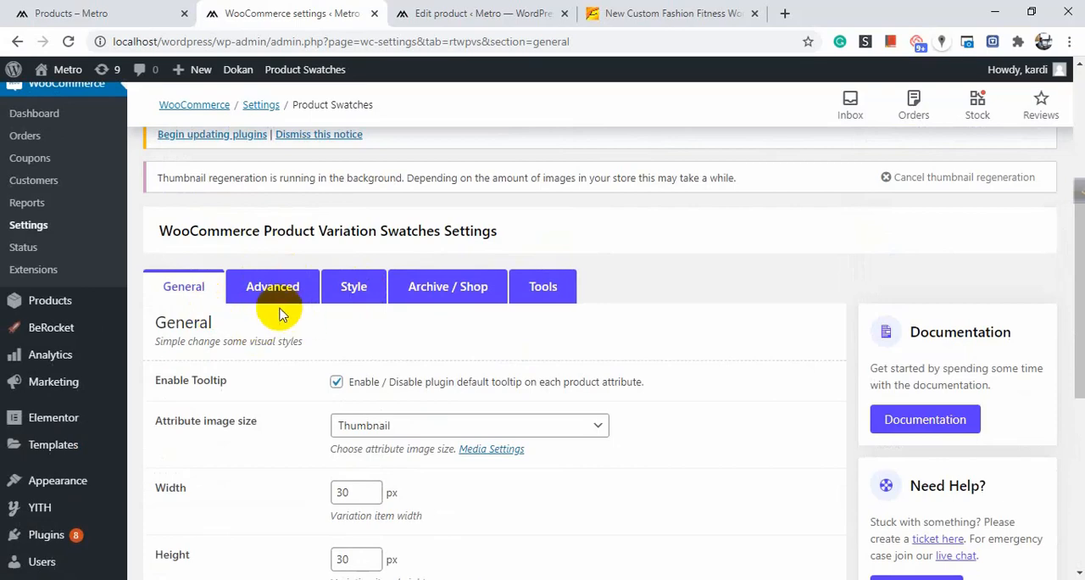
Open the Advanced swatch settings and read the Ajax variation threshold guidance.
{"action": "left_click", "coordinate": [275, 299]}
{"action": "scroll", "coordinate": [274, 296], "scroll_direction": "down", "scroll_amount": 2}
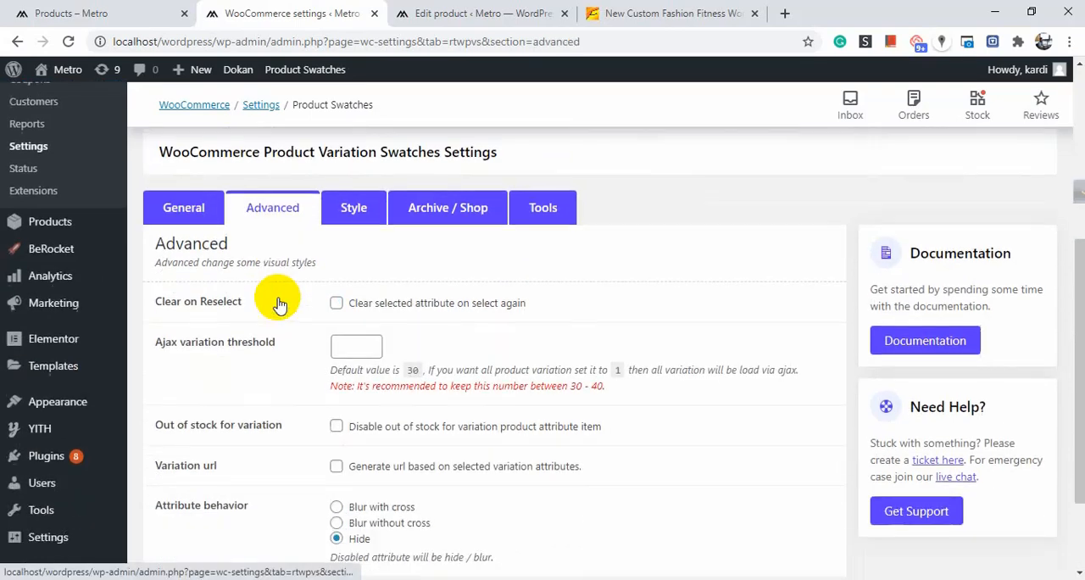
{"action": "scroll", "coordinate": [296, 298], "scroll_direction": "down", "scroll_amount": 2}
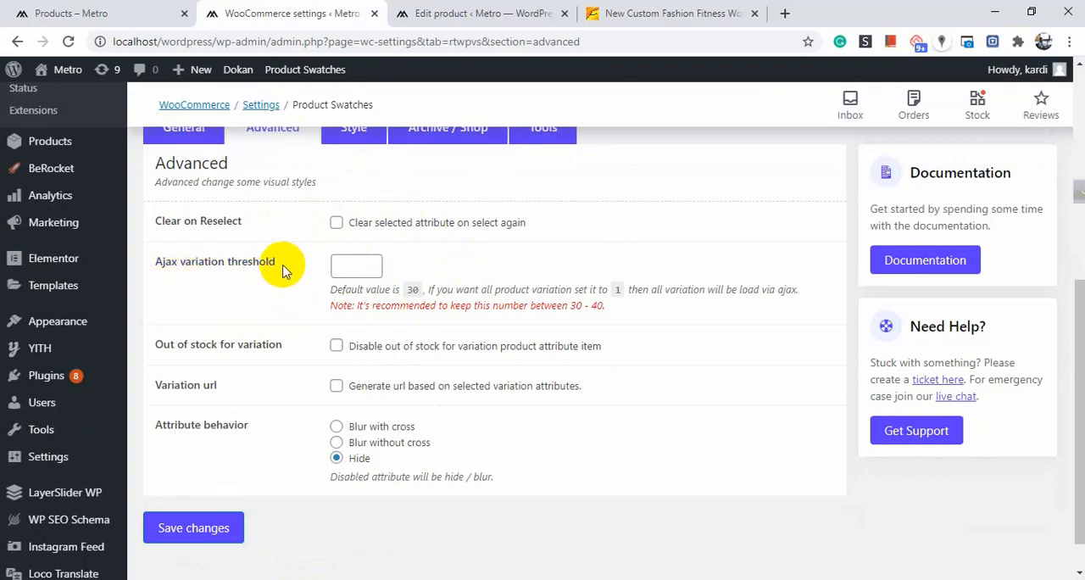
{"action": "left_click_drag", "start_coordinate": [283, 265], "coordinate": [219, 262]}
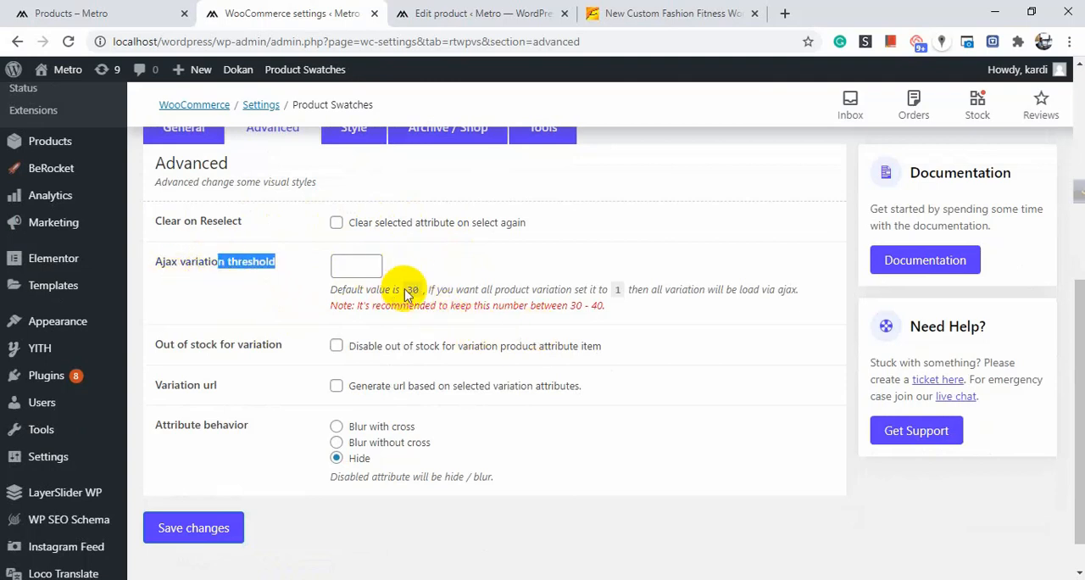
{"action": "left_click_drag", "start_coordinate": [406, 291], "coordinate": [433, 288]}
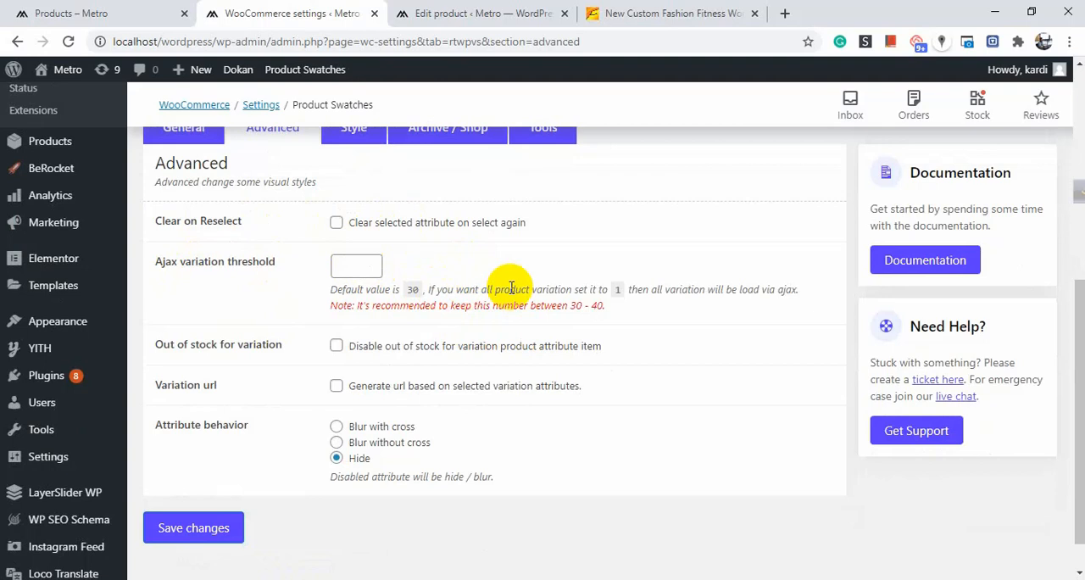
{"action": "scroll", "coordinate": [504, 289], "scroll_direction": "down", "scroll_amount": 1}
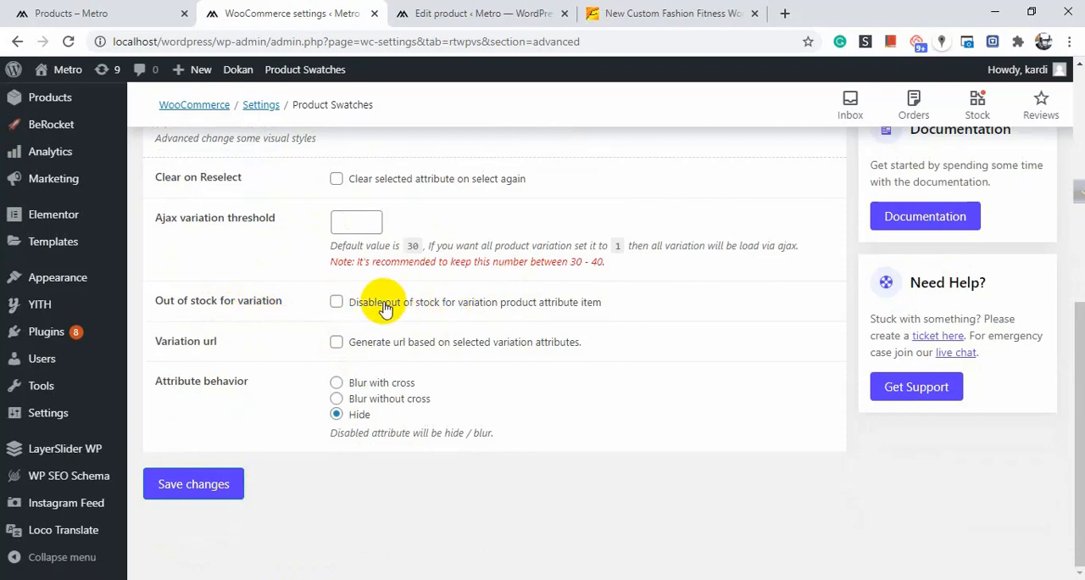
Set Attribute behavior to Blur without cross and save the Advanced swatch settings.
{"action": "left_click", "coordinate": [337, 304]}
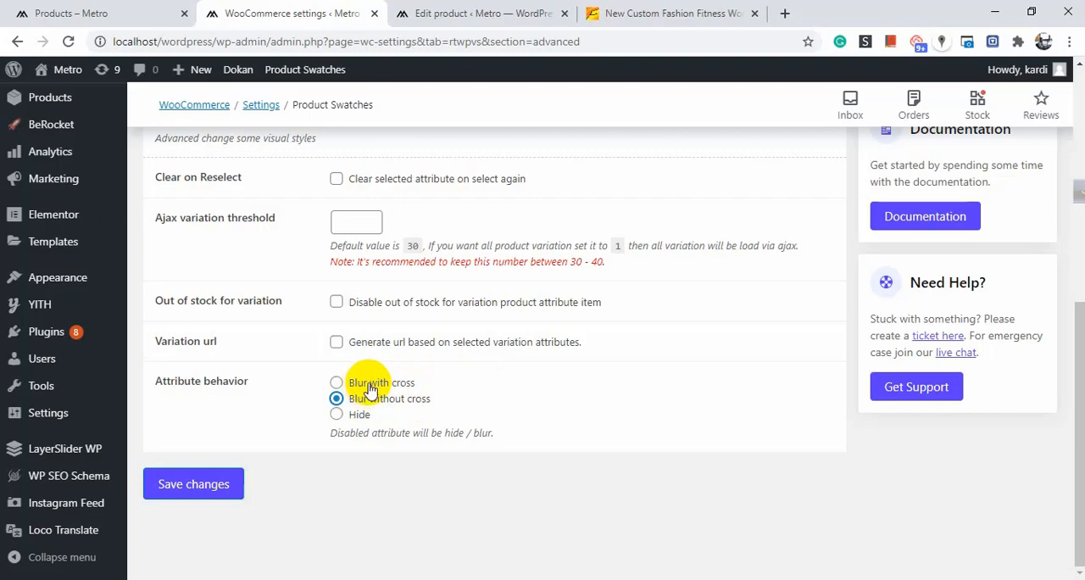
{"action": "left_click", "coordinate": [204, 490]}
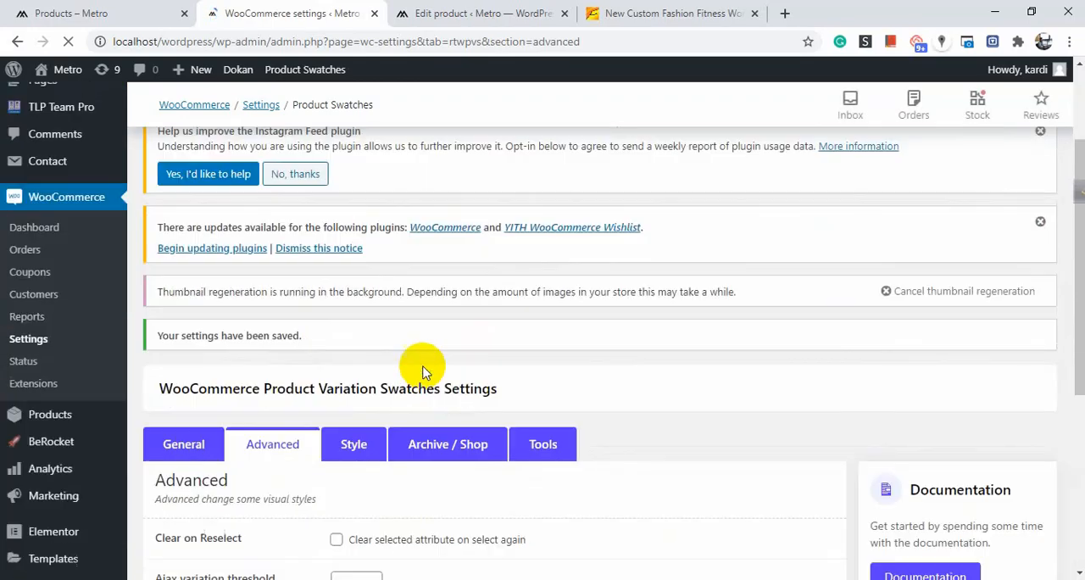
Open the Style swatch settings and review the tooltip, item and hover styling options.
{"action": "scroll", "coordinate": [356, 245], "scroll_direction": "up", "scroll_amount": 2}
{"action": "left_click", "coordinate": [351, 268]}
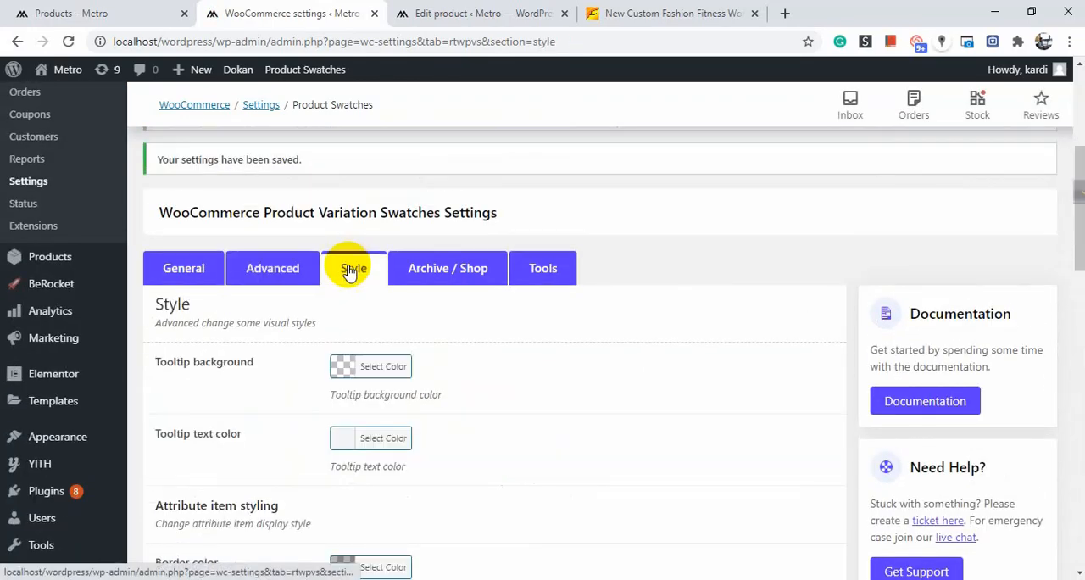
{"action": "scroll", "coordinate": [629, 323], "scroll_direction": "down", "scroll_amount": 3}
{"action": "scroll", "coordinate": [298, 376], "scroll_direction": "up", "scroll_amount": 3}
{"action": "scroll", "coordinate": [310, 352], "scroll_direction": "down", "scroll_amount": 2}
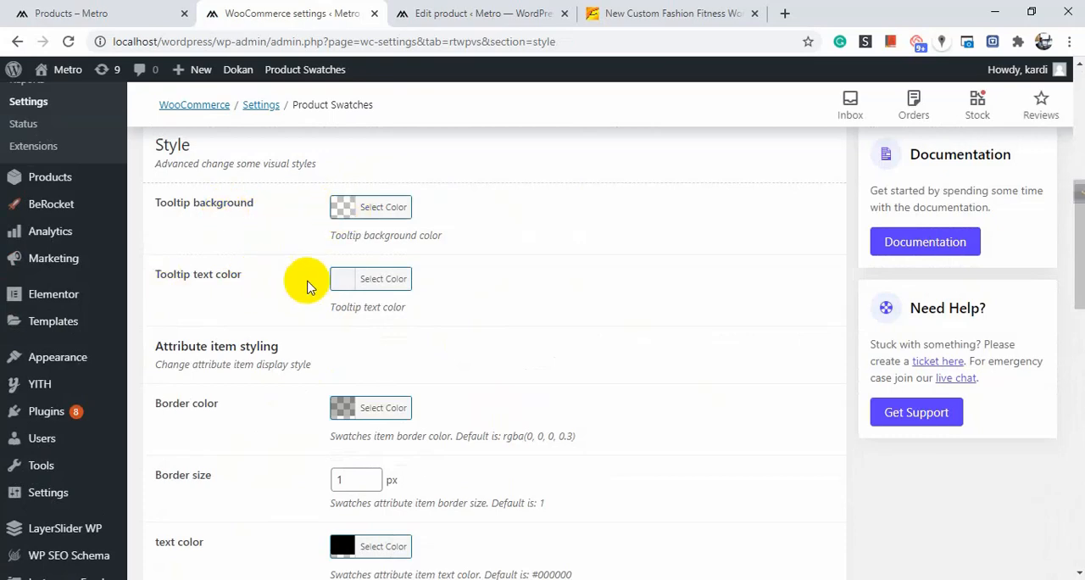
{"action": "scroll", "coordinate": [351, 286], "scroll_direction": "down", "scroll_amount": 10}
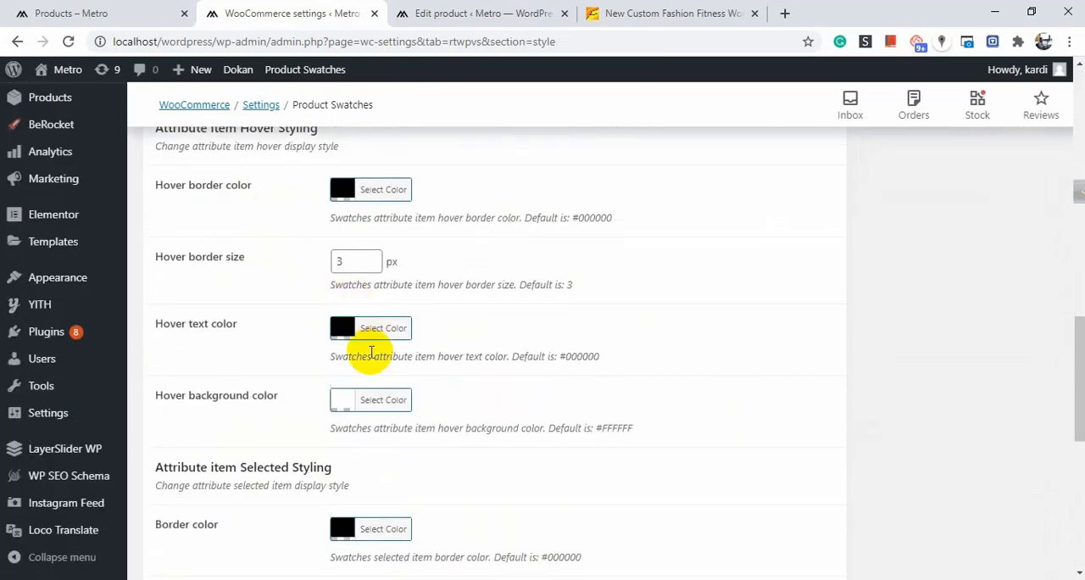
Open the Archive / Shop swatch settings and review its options.
{"action": "scroll", "coordinate": [370, 413], "scroll_direction": "down", "scroll_amount": 3}
{"action": "scroll", "coordinate": [458, 415], "scroll_direction": "up", "scroll_amount": 2}
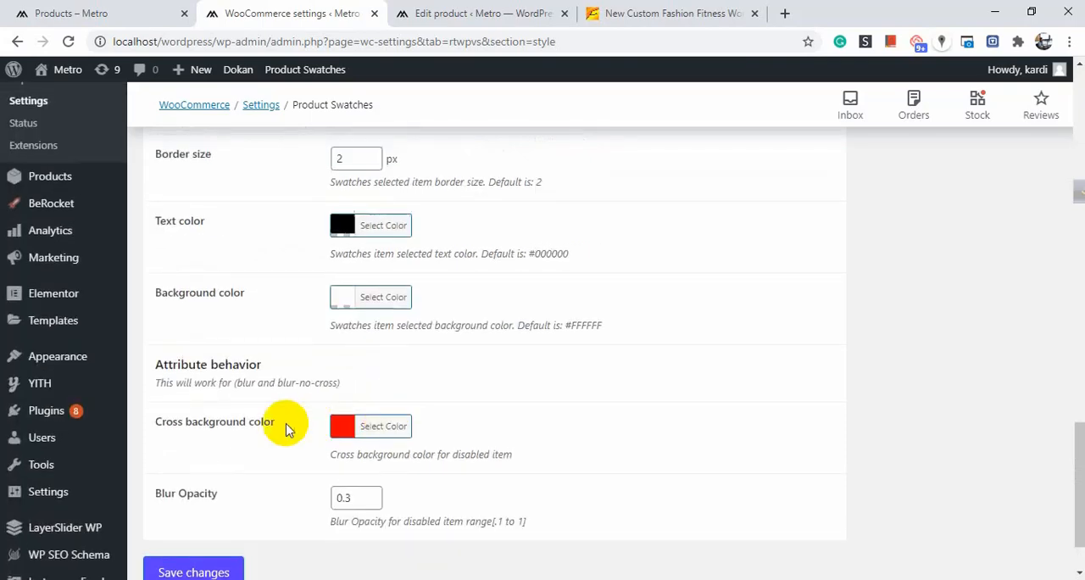
{"action": "scroll", "coordinate": [500, 370], "scroll_direction": "up", "scroll_amount": 15}
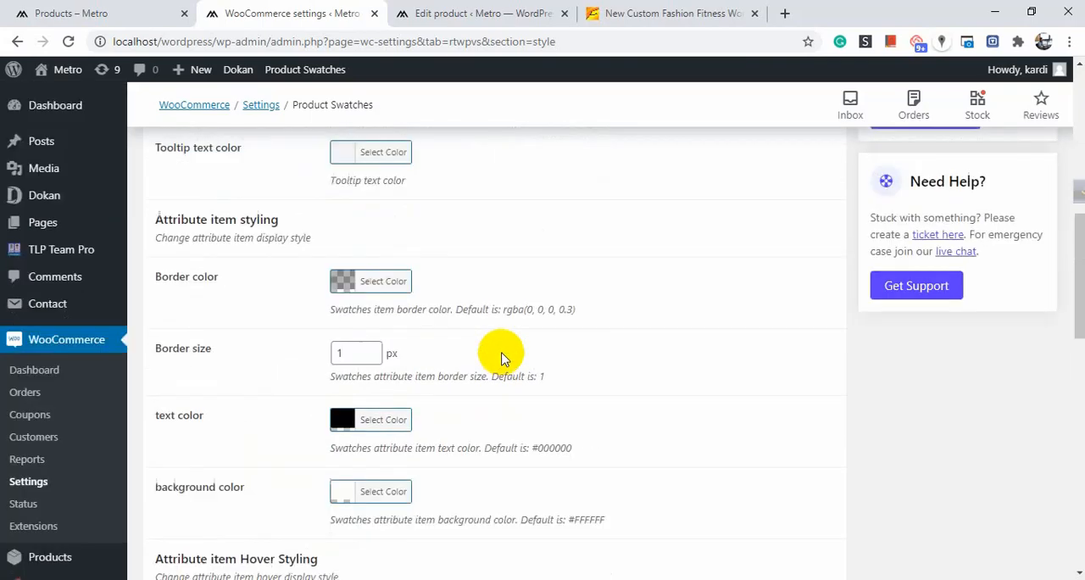
{"action": "scroll", "coordinate": [513, 355], "scroll_direction": "down", "scroll_amount": 2}
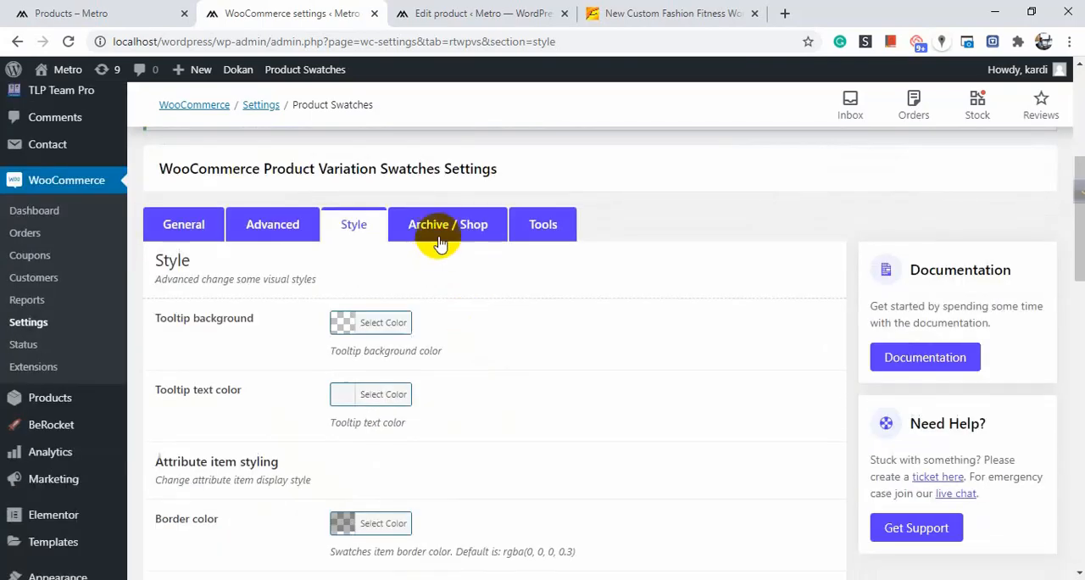
{"action": "left_click", "coordinate": [451, 244]}
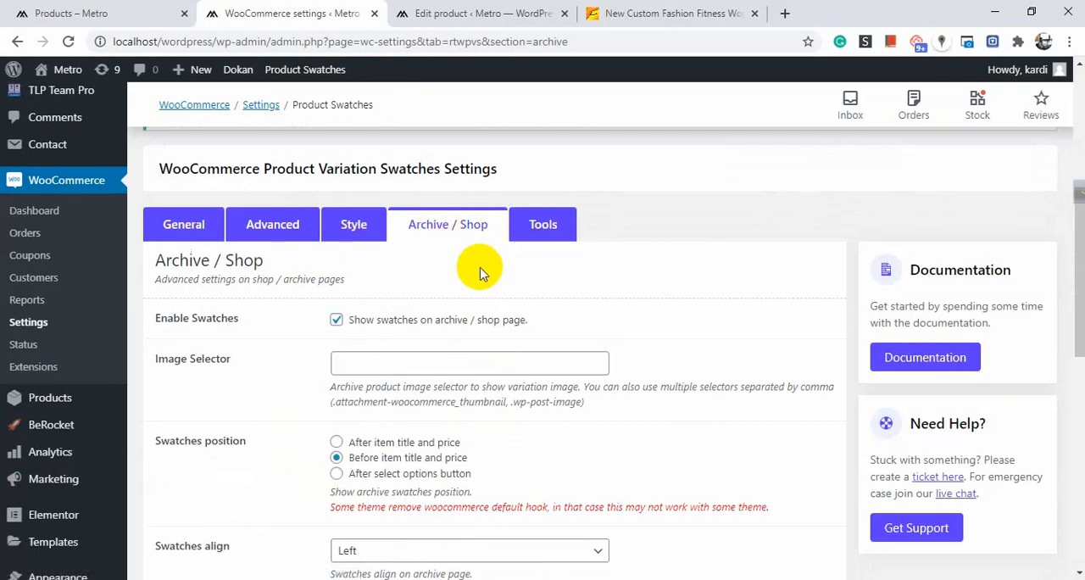
{"action": "scroll", "coordinate": [482, 273], "scroll_direction": "down", "scroll_amount": 1}
{"action": "scroll", "coordinate": [482, 272], "scroll_direction": "up", "scroll_amount": 1}
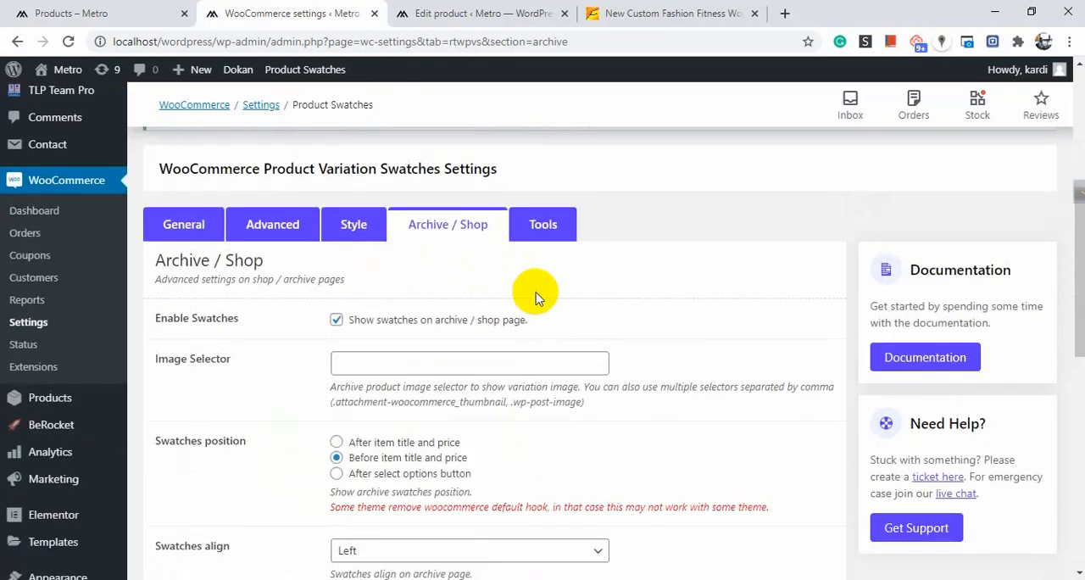
Compare the storefront shop page's product cards with the Archive / Shop settings.
{"action": "left_click", "coordinate": [102, 13]}
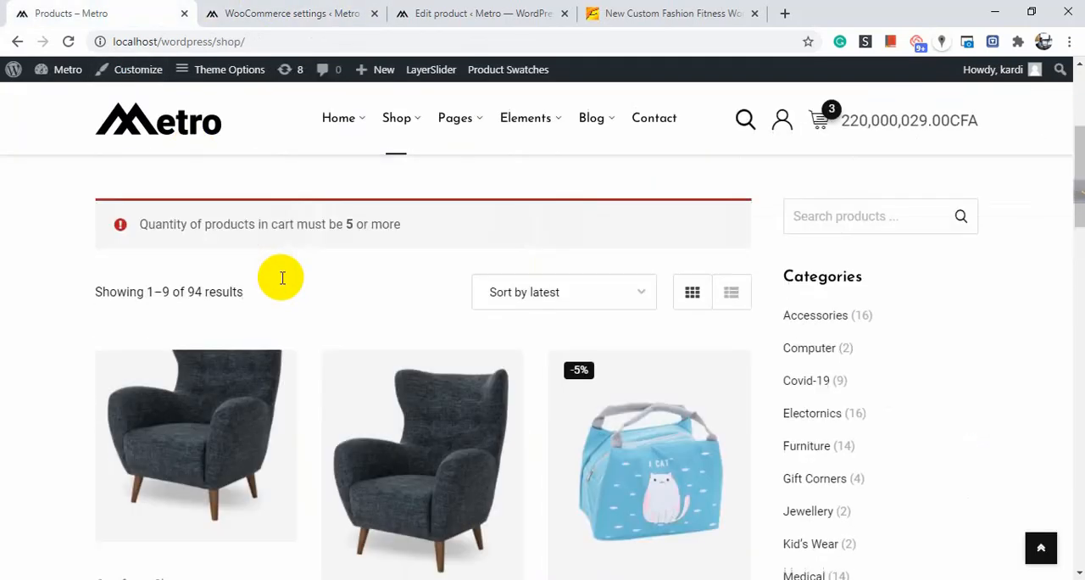
{"action": "scroll", "coordinate": [286, 316], "scroll_direction": "down", "scroll_amount": 3}
{"action": "scroll", "coordinate": [339, 313], "scroll_direction": "down", "scroll_amount": 4}
{"action": "scroll", "coordinate": [145, 351], "scroll_direction": "up", "scroll_amount": 3}
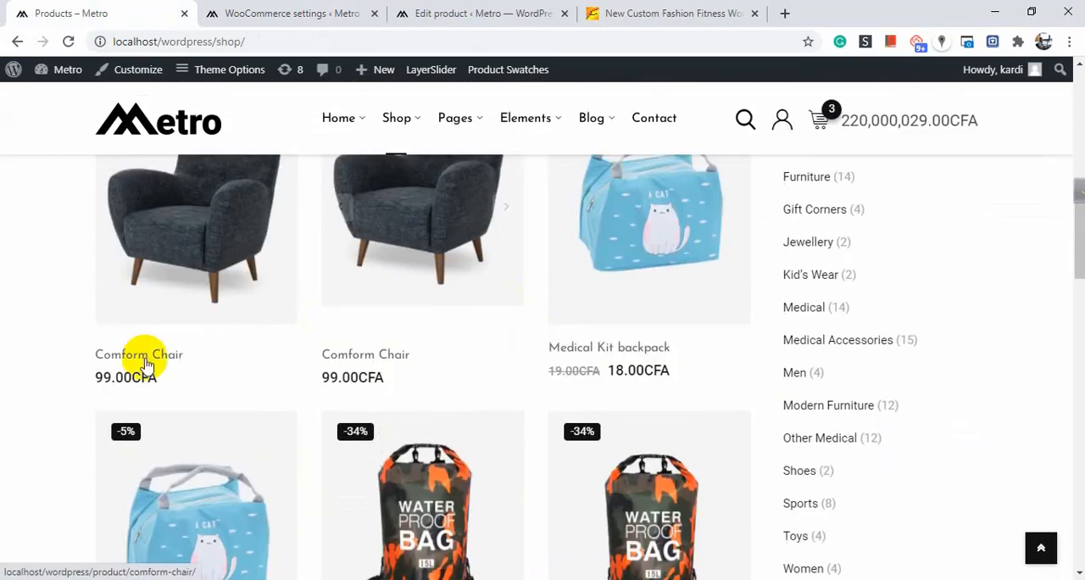
{"action": "mouse_move", "coordinate": [165, 305]}
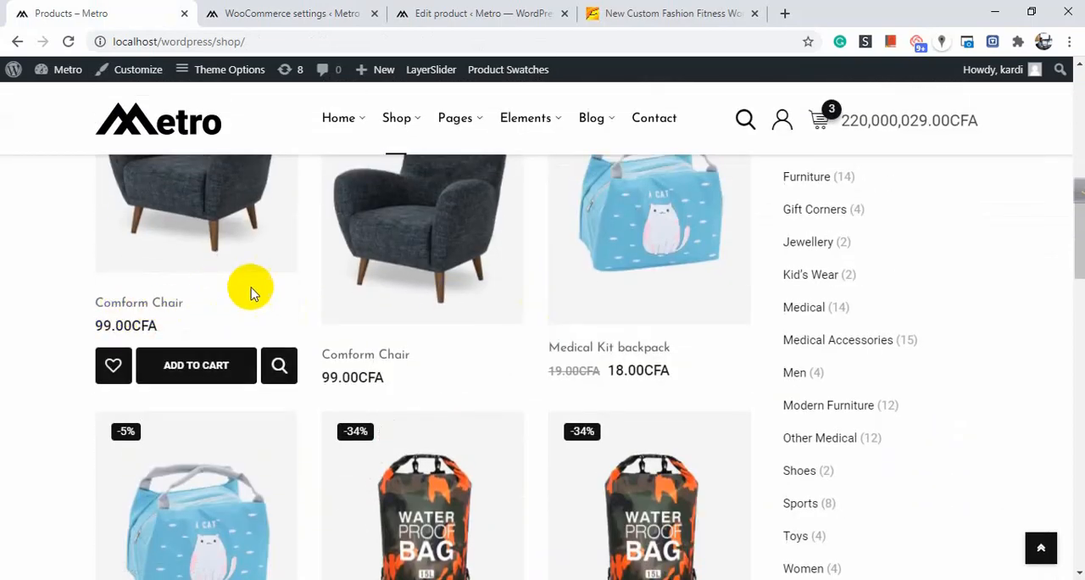
{"action": "left_click", "coordinate": [312, 13]}
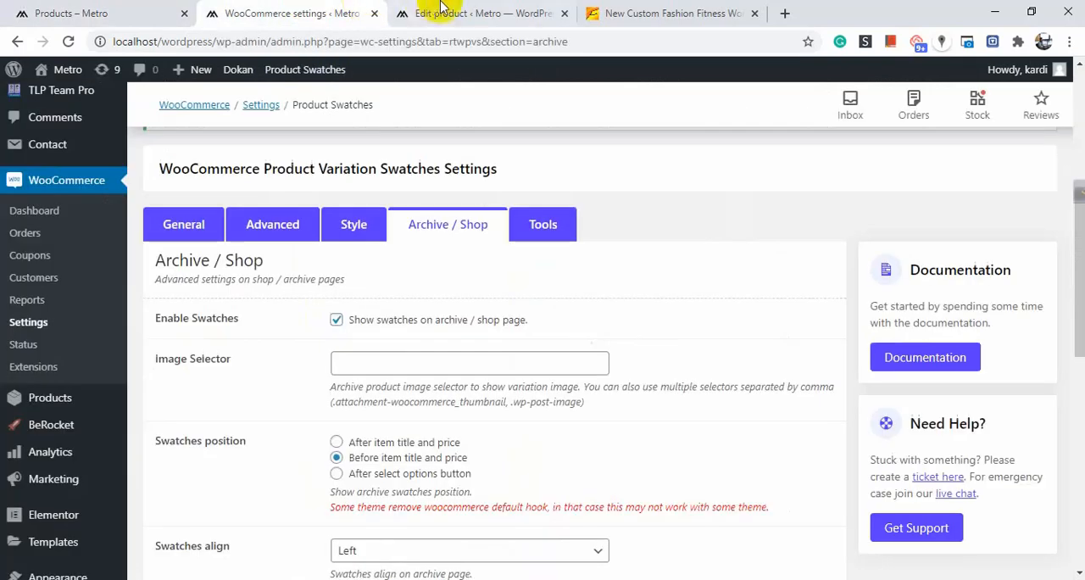
{"action": "scroll", "coordinate": [424, 310], "scroll_direction": "down", "scroll_amount": 2}
{"action": "scroll", "coordinate": [416, 285], "scroll_direction": "up", "scroll_amount": 1}
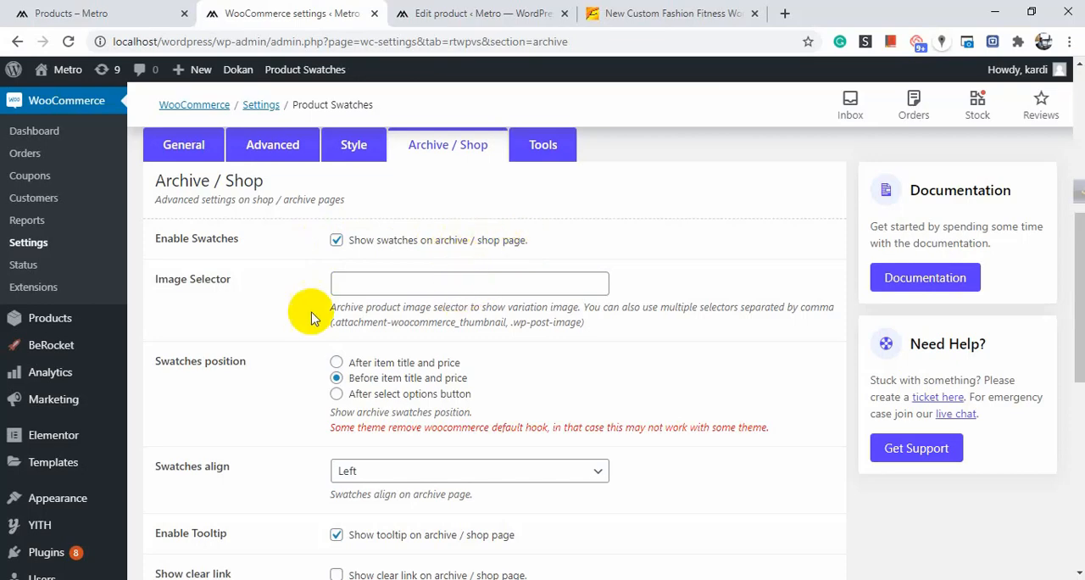
{"action": "scroll", "coordinate": [302, 300], "scroll_direction": "down", "scroll_amount": 1}
{"action": "scroll", "coordinate": [416, 272], "scroll_direction": "up", "scroll_amount": 1}
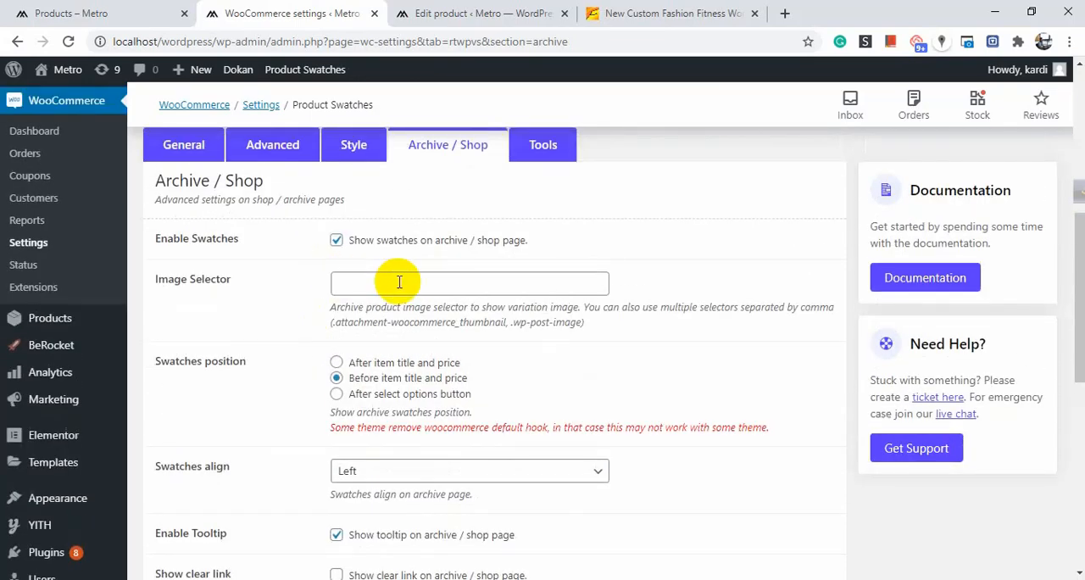
Fill the Image Selector with the suggested value .attachment-woocommerce_thumbnail, .wp-post-image.
{"action": "left_click", "coordinate": [89, 7]}
{"action": "mouse_move", "coordinate": [114, 242]}
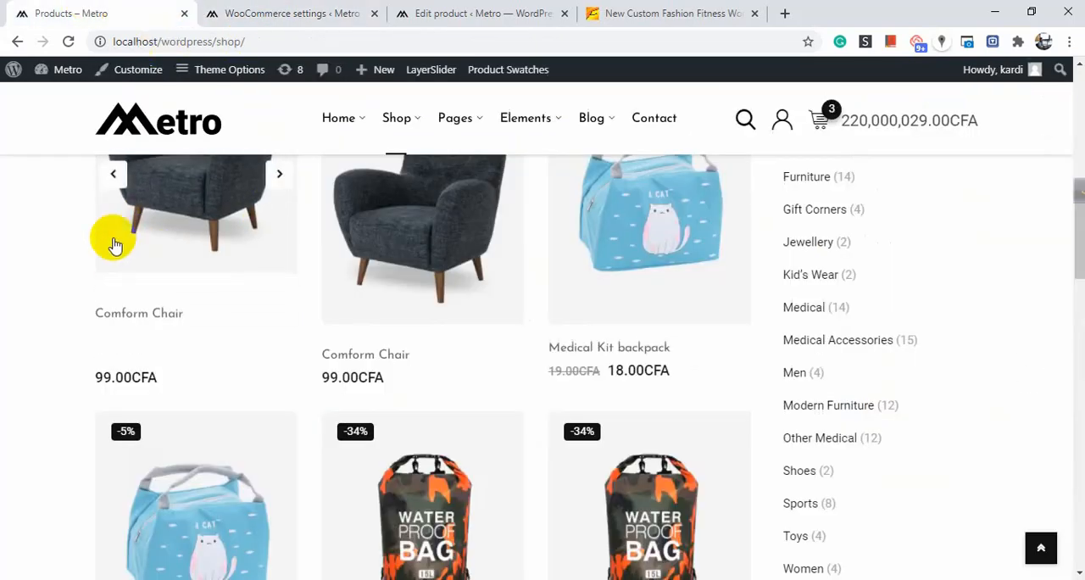
{"action": "right_click", "coordinate": [190, 258]}
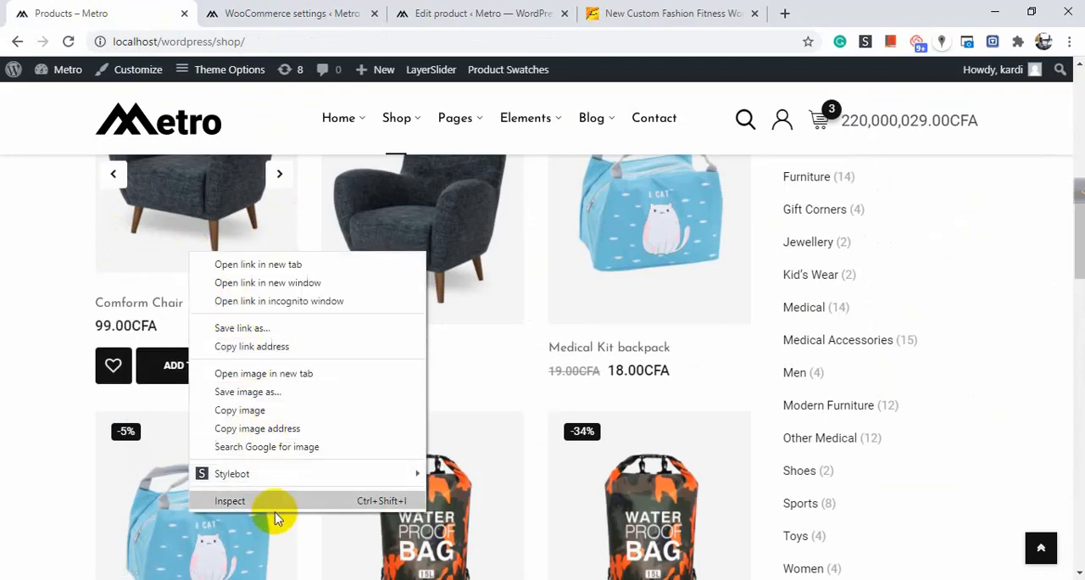
{"action": "left_click", "coordinate": [260, 13]}
{"action": "left_click", "coordinate": [373, 285]}
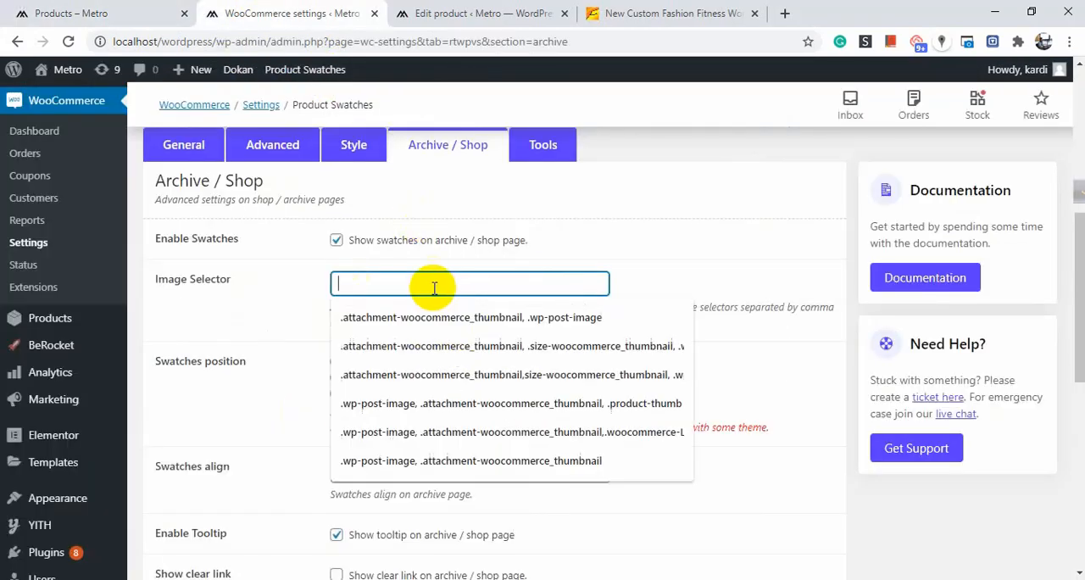
{"action": "left_click", "coordinate": [395, 327]}
{"action": "left_click_drag", "start_coordinate": [532, 283], "coordinate": [331, 281]}
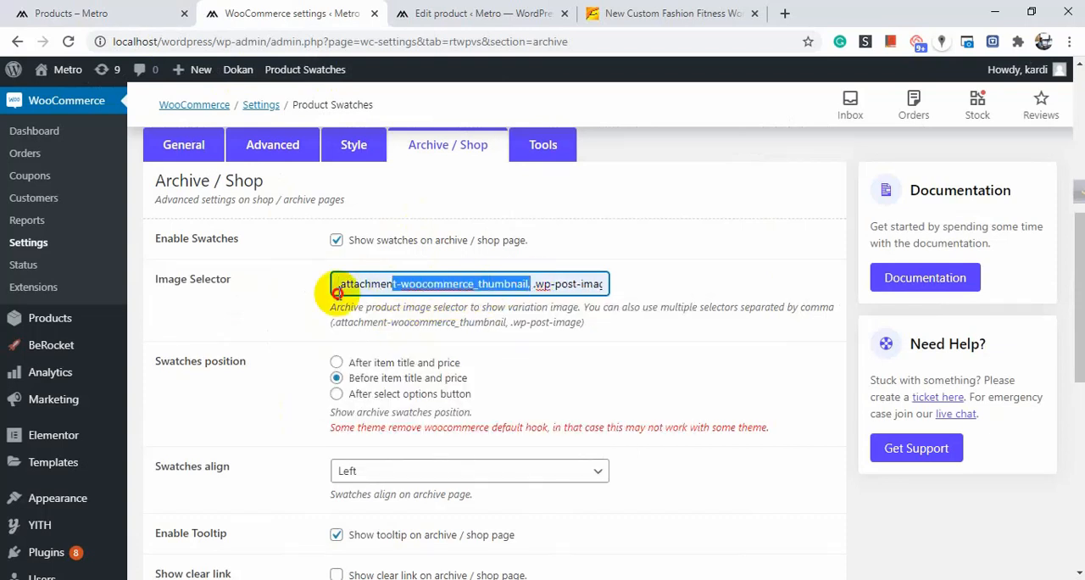
{"action": "left_click_drag", "start_coordinate": [534, 285], "coordinate": [636, 280]}
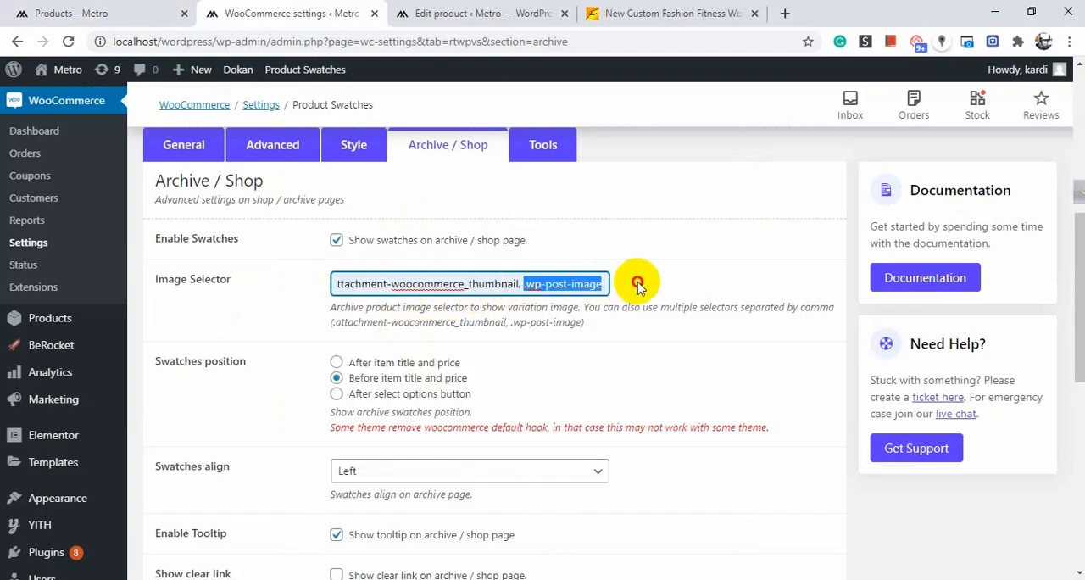
{"action": "left_click", "coordinate": [472, 280]}
Inspect a shop product image's classes in the developer tools, then return to the swatch settings.
{"action": "left_click", "coordinate": [89, 13]}
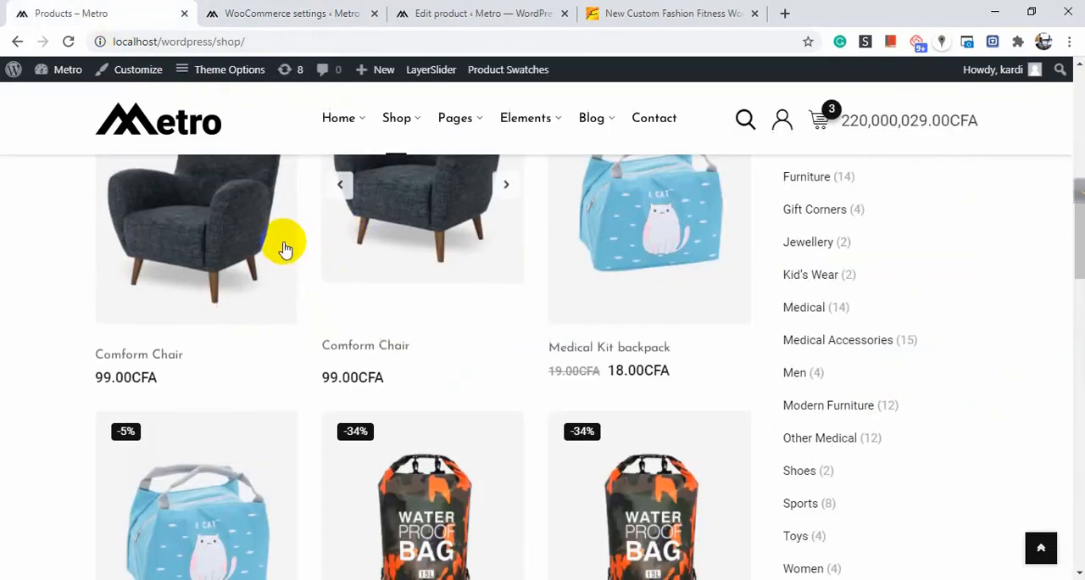
{"action": "right_click", "coordinate": [234, 227]}
{"action": "left_click", "coordinate": [298, 481]}
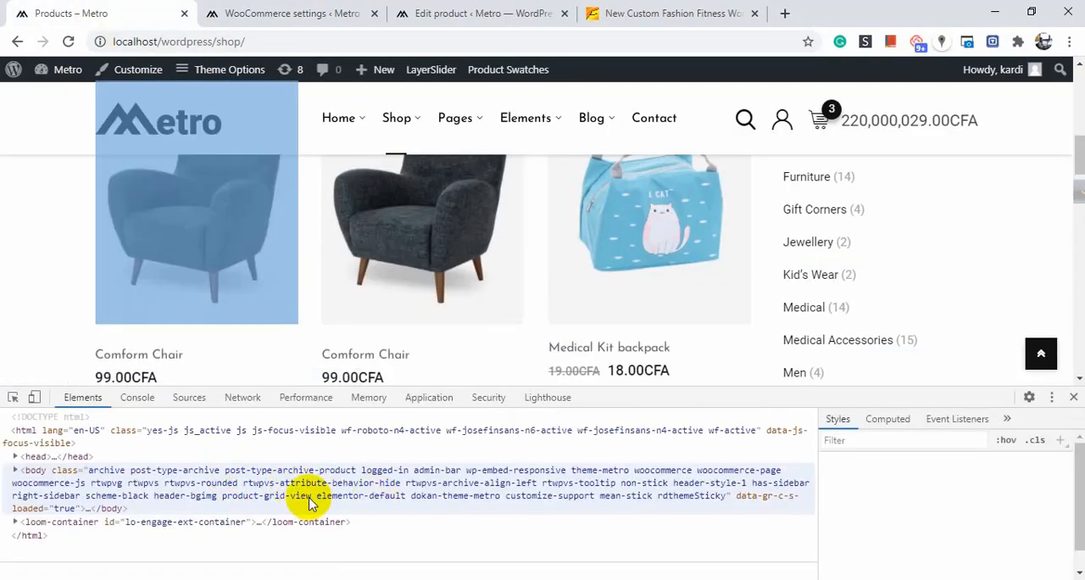
{"action": "left_click", "coordinate": [440, 500]}
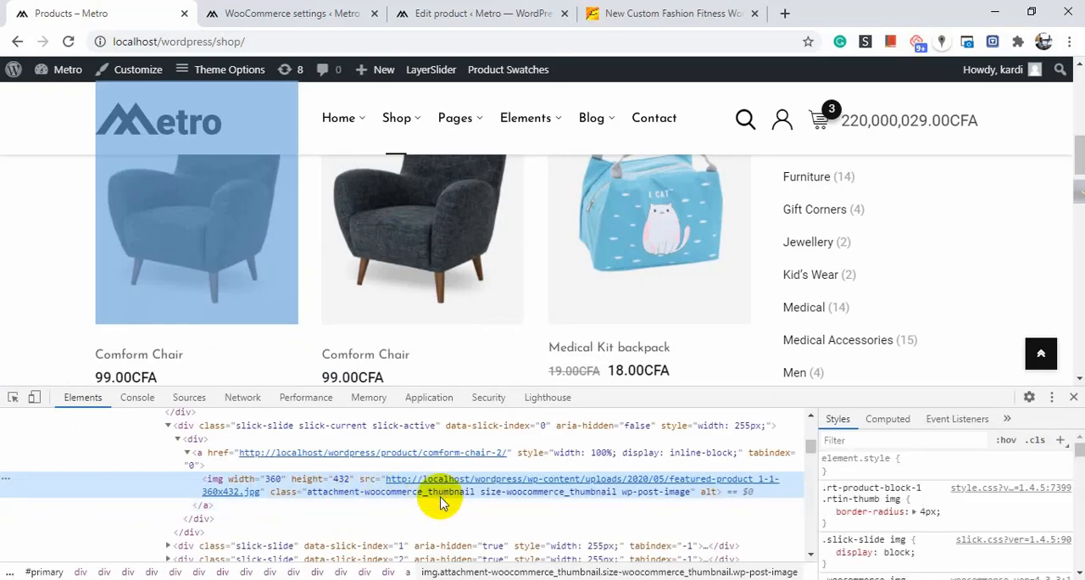
{"action": "left_click", "coordinate": [1073, 397]}
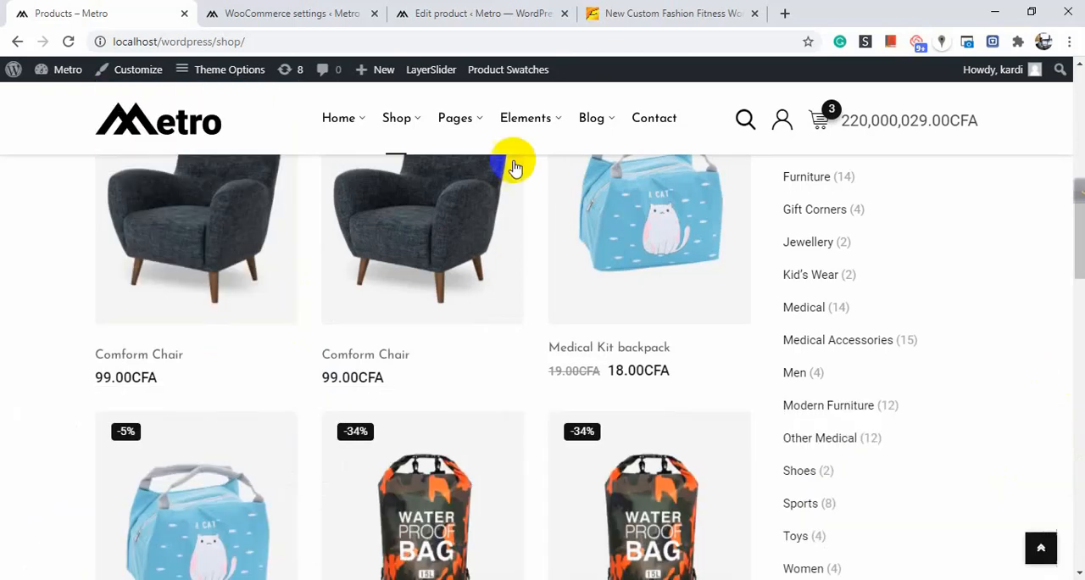
{"action": "left_click", "coordinate": [378, 10]}
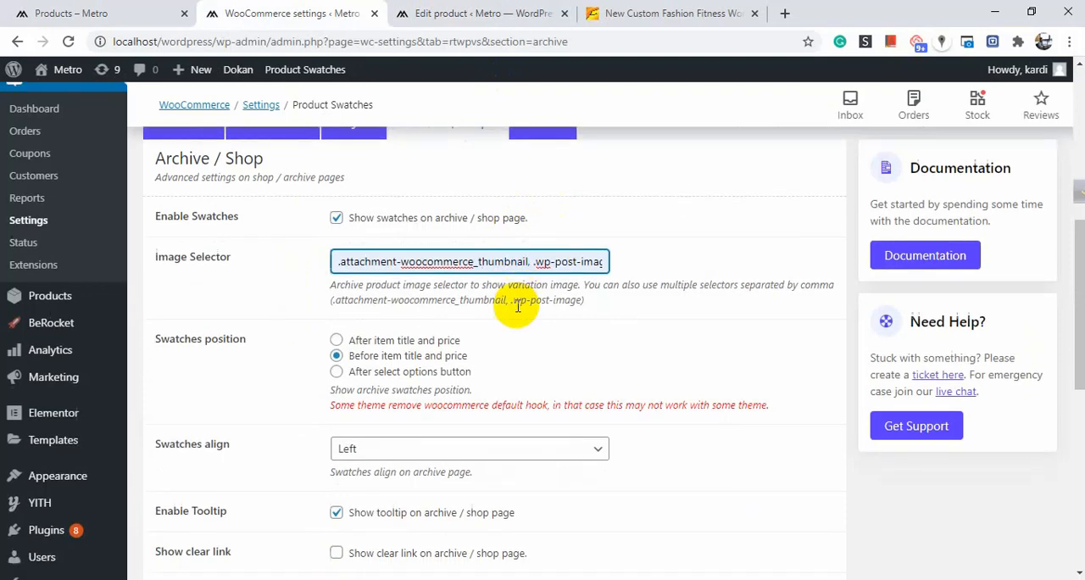
Review the Swatches position, Swatches align, tooltip, clear link and item size options for archive pages.
{"action": "scroll", "coordinate": [515, 302], "scroll_direction": "down", "scroll_amount": 2}
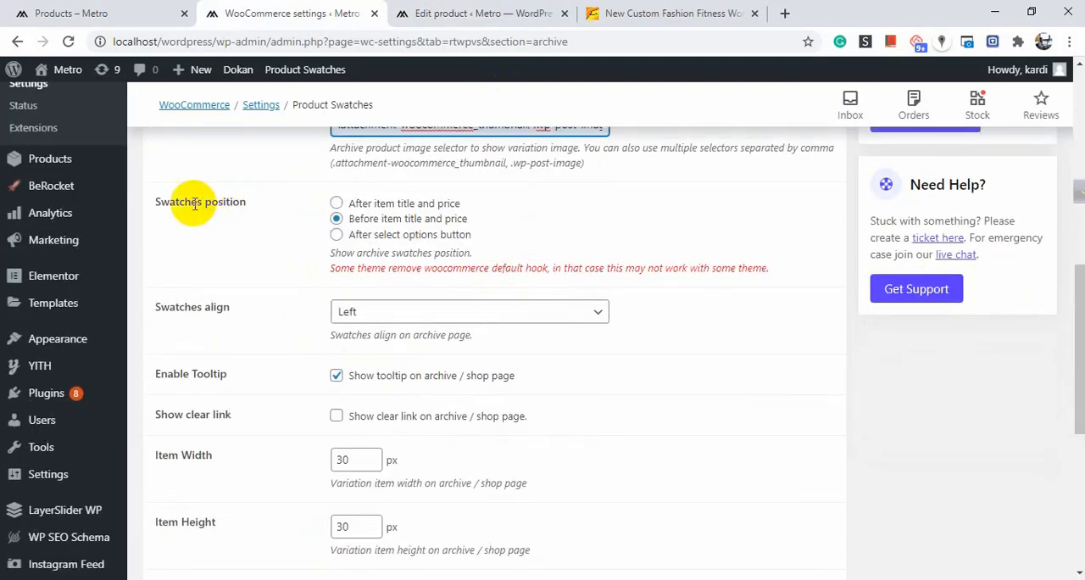
{"action": "scroll", "coordinate": [321, 261], "scroll_direction": "up", "scroll_amount": 1}
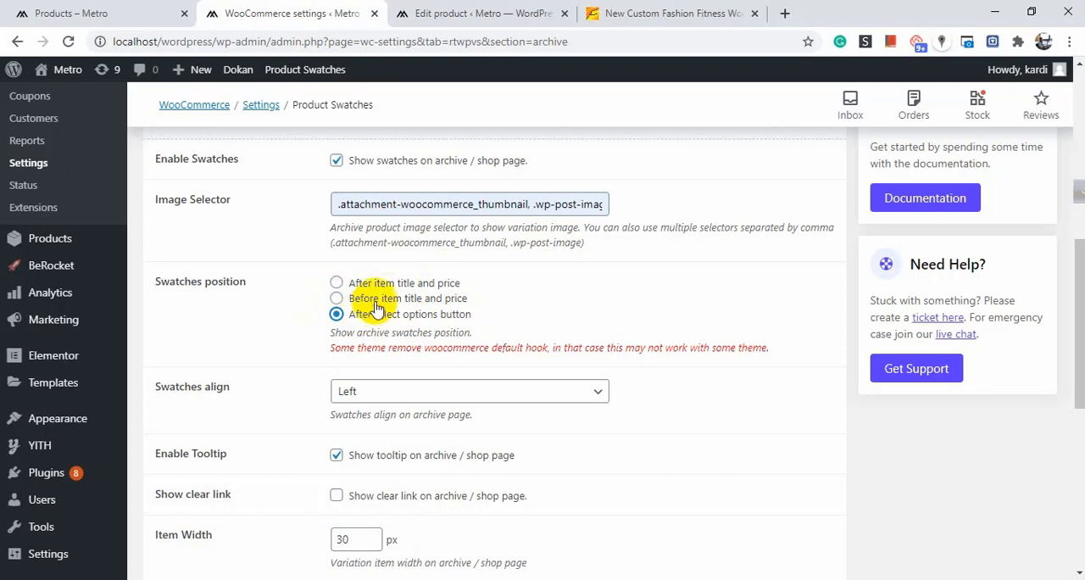
{"action": "scroll", "coordinate": [379, 305], "scroll_direction": "down", "scroll_amount": 2}
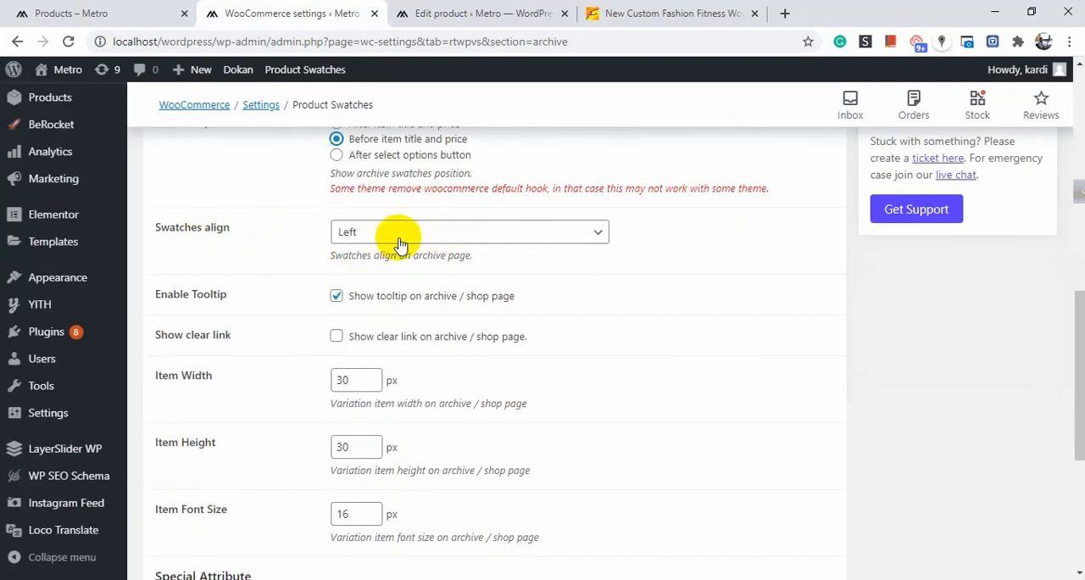
{"action": "left_click", "coordinate": [477, 230]}
{"action": "left_click", "coordinate": [481, 230]}
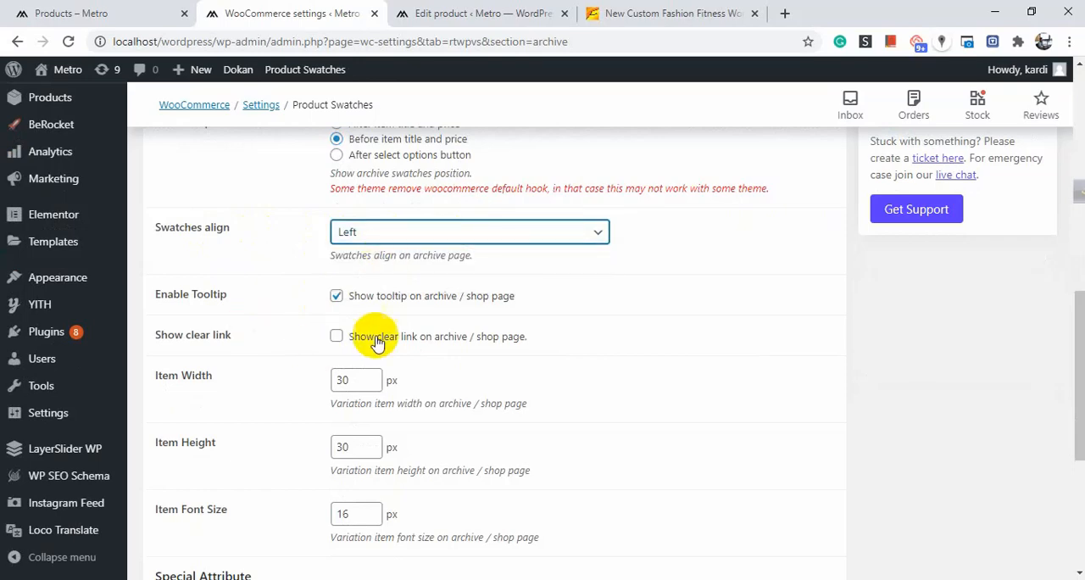
{"action": "scroll", "coordinate": [407, 335], "scroll_direction": "down", "scroll_amount": 2}
{"action": "scroll", "coordinate": [431, 332], "scroll_direction": "up", "scroll_amount": 2}
{"action": "scroll", "coordinate": [387, 332], "scroll_direction": "down", "scroll_amount": 3}
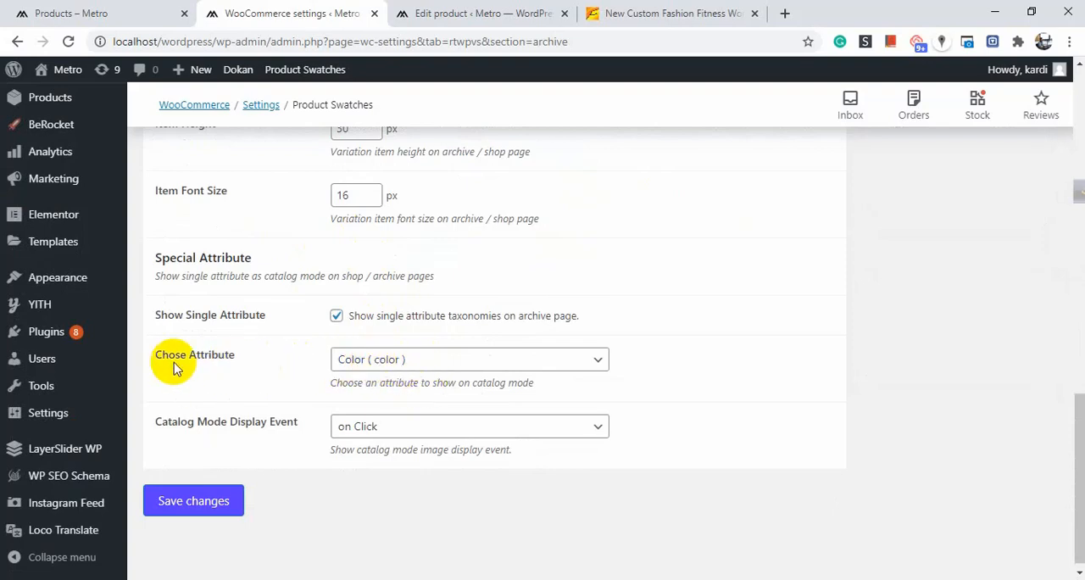
Choose Color (color) as the attribute shown in catalog mode on archive pages.
{"action": "left_click_drag", "start_coordinate": [156, 354], "coordinate": [256, 357]}
{"action": "left_click", "coordinate": [302, 356]}
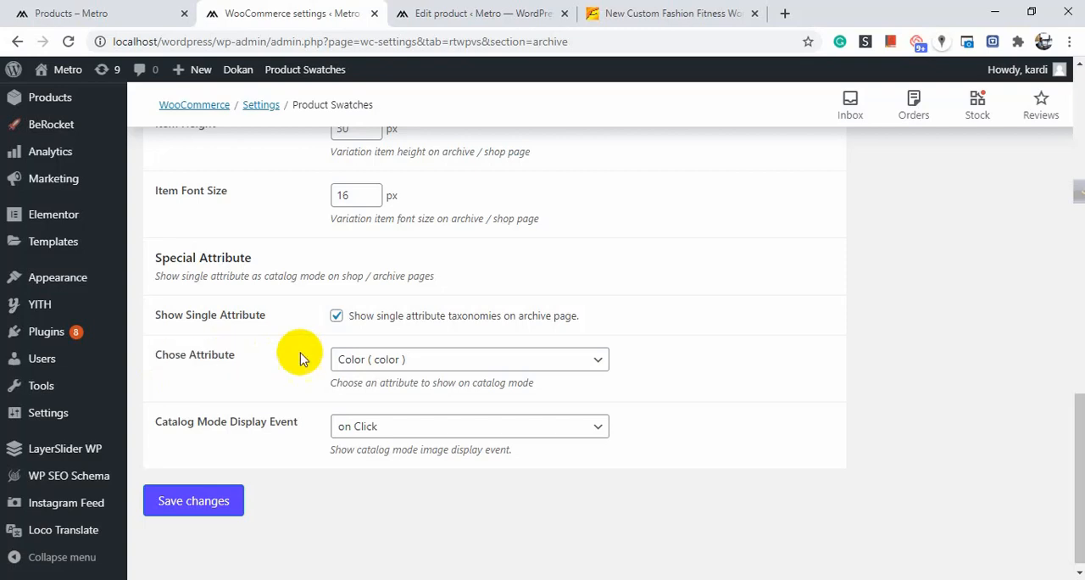
{"action": "left_click", "coordinate": [371, 366]}
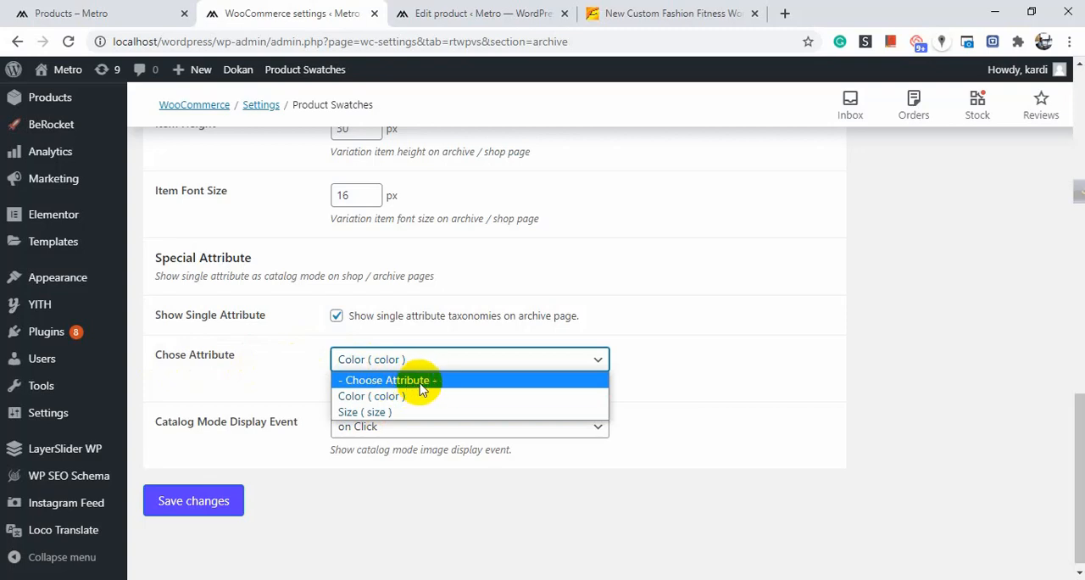
{"action": "left_click", "coordinate": [363, 396]}
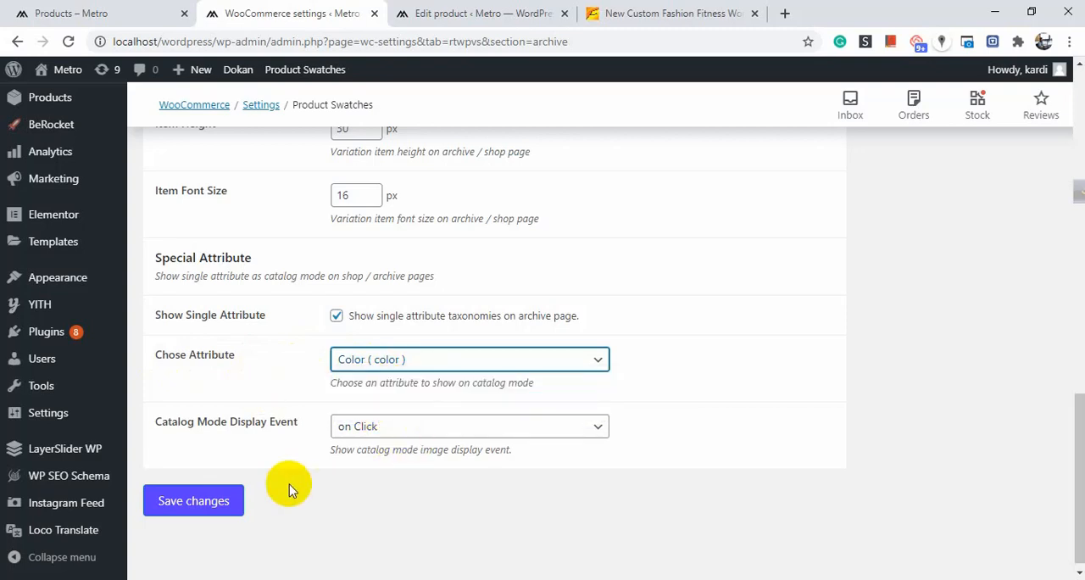
Set Catalog Mode Display Event to on Click and save the Archive / Shop settings.
{"action": "left_click", "coordinate": [408, 431]}
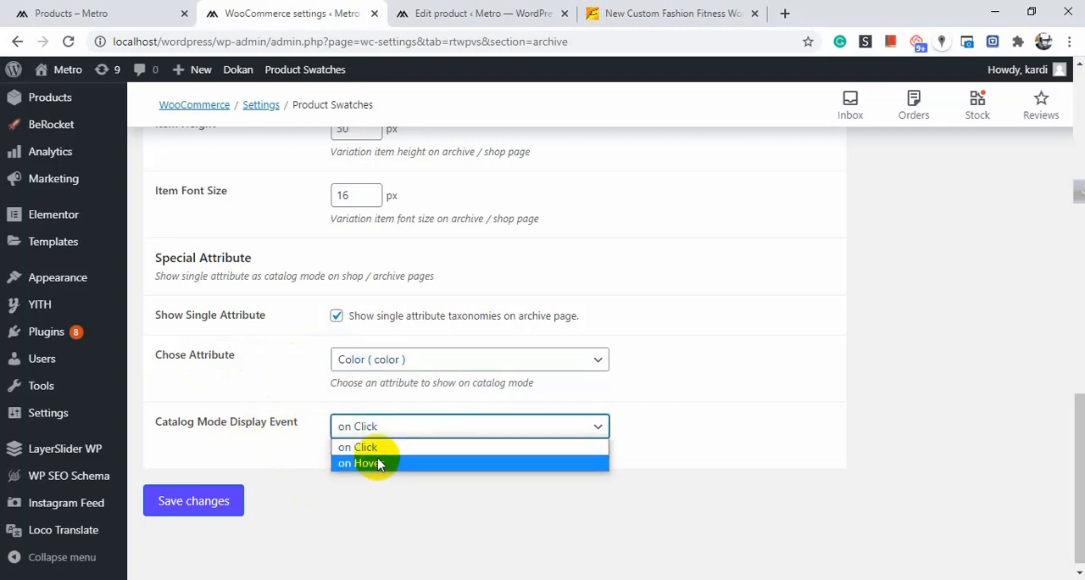
{"action": "left_click", "coordinate": [378, 465]}
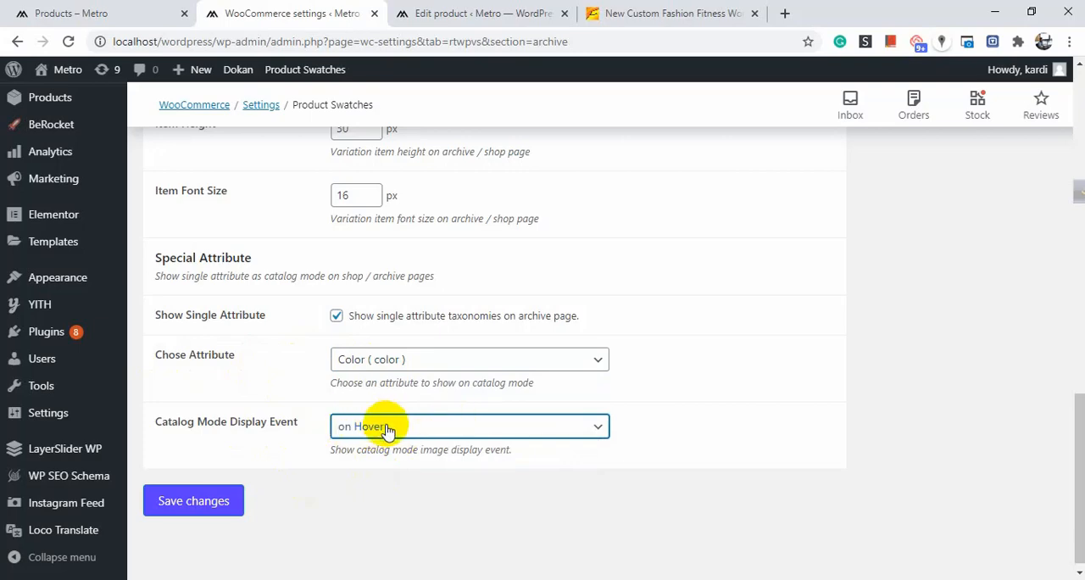
{"action": "left_click", "coordinate": [407, 431]}
{"action": "left_click", "coordinate": [387, 443]}
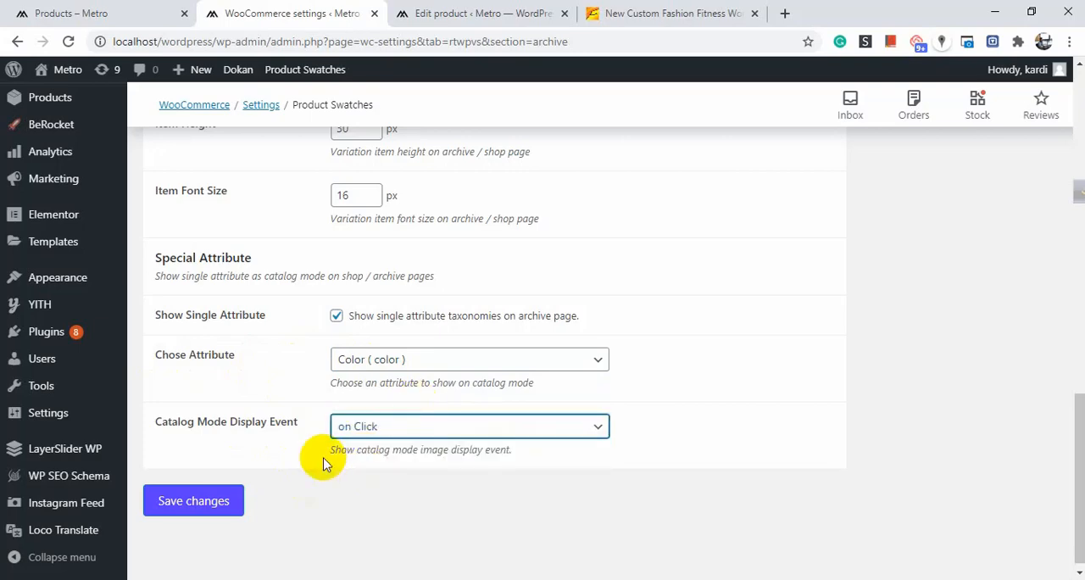
{"action": "left_click", "coordinate": [194, 500]}
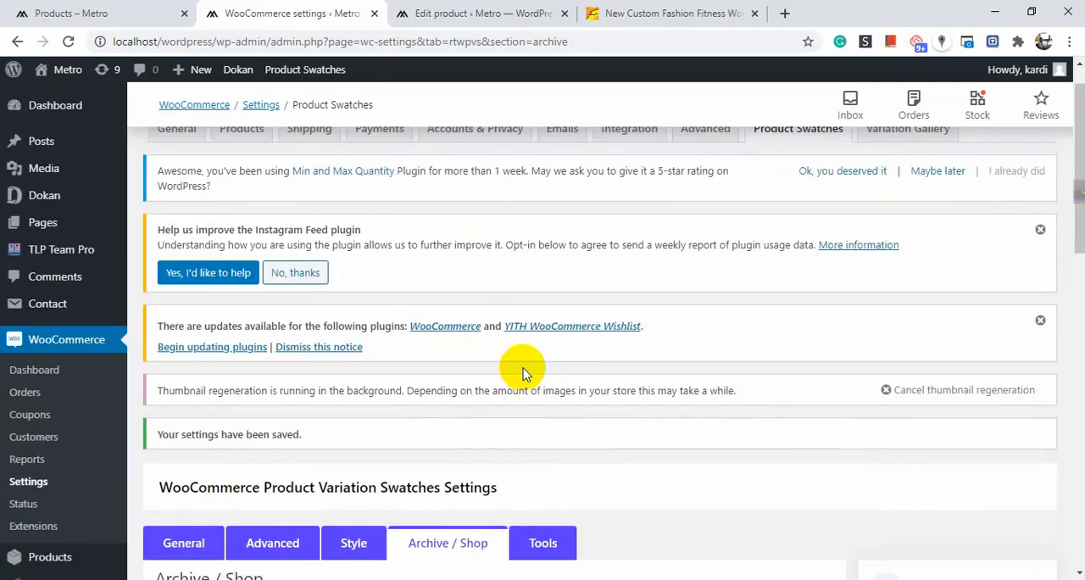
Open the Tools swatch settings and review the Load Scripts and delete-data options.
{"action": "scroll", "coordinate": [534, 339], "scroll_direction": "down", "scroll_amount": 3}
{"action": "left_click", "coordinate": [543, 303]}
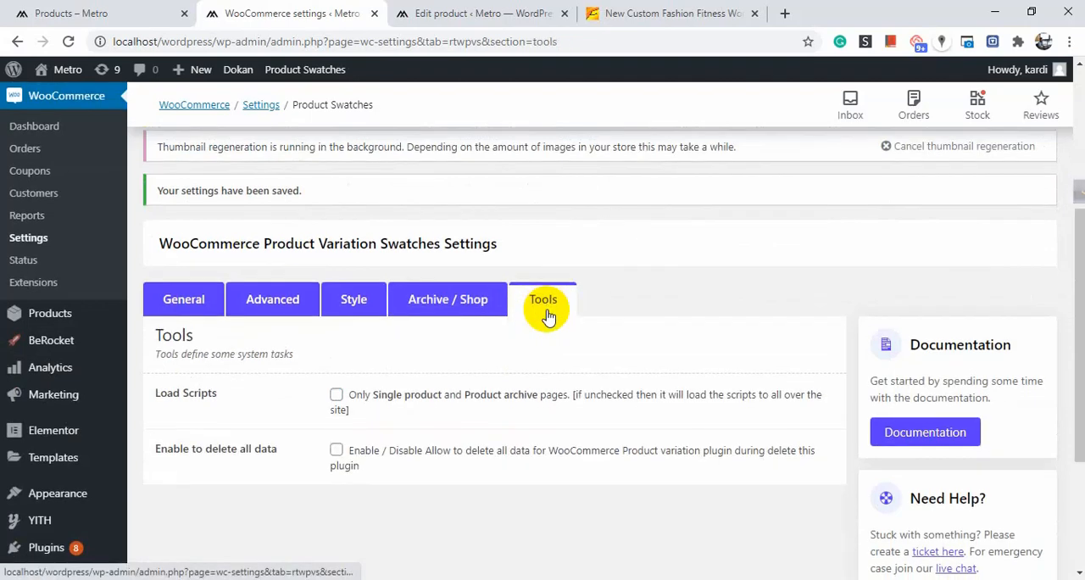
{"action": "scroll", "coordinate": [352, 315], "scroll_direction": "down", "scroll_amount": 2}
{"action": "scroll", "coordinate": [352, 315], "scroll_direction": "up", "scroll_amount": 1}
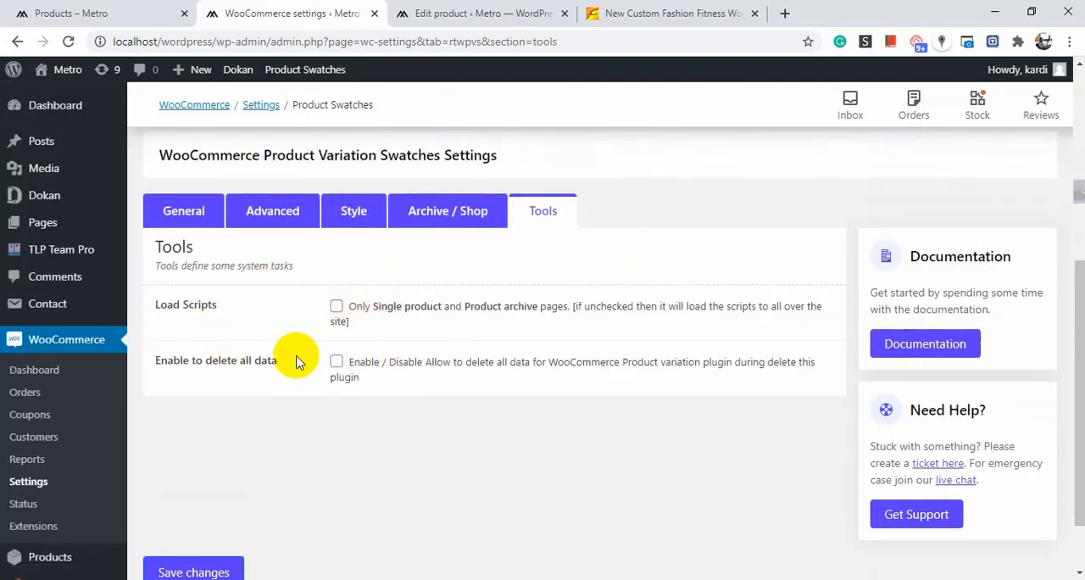
Open the product Attributes admin page in a new browser tab alongside the product editor.
{"action": "scroll", "coordinate": [596, 301], "scroll_direction": "up", "scroll_amount": 4}
{"action": "scroll", "coordinate": [431, 271], "scroll_direction": "up", "scroll_amount": 1}
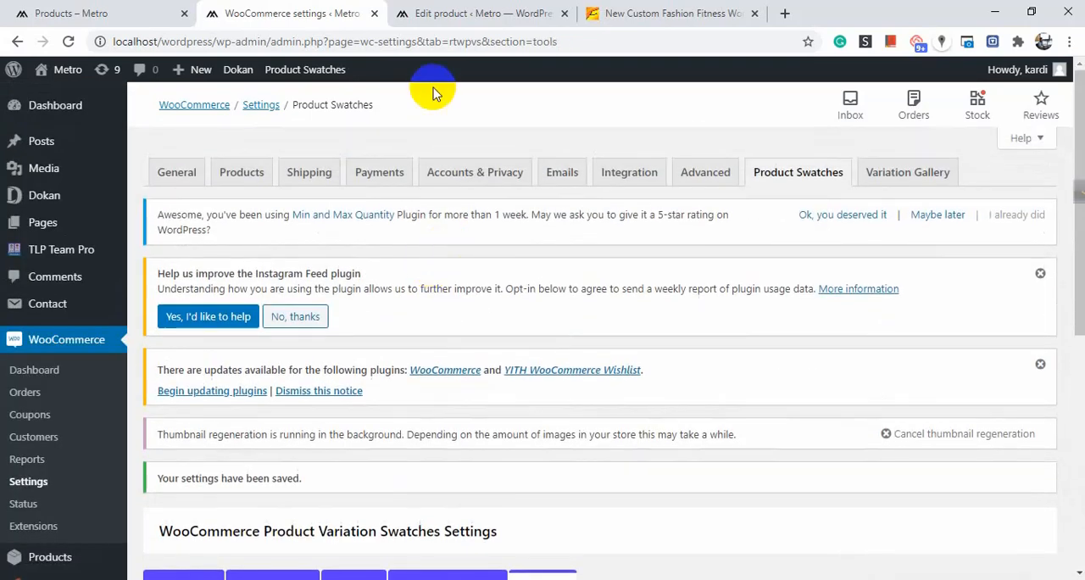
{"action": "left_click", "coordinate": [458, 10]}
{"action": "left_click", "coordinate": [222, 12]}
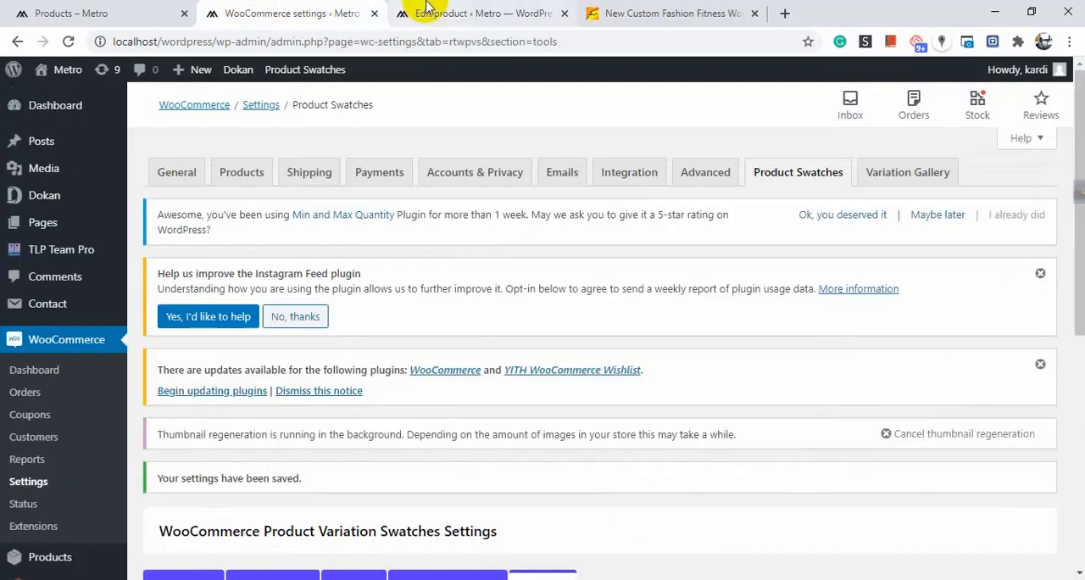
{"action": "left_click", "coordinate": [417, 12]}
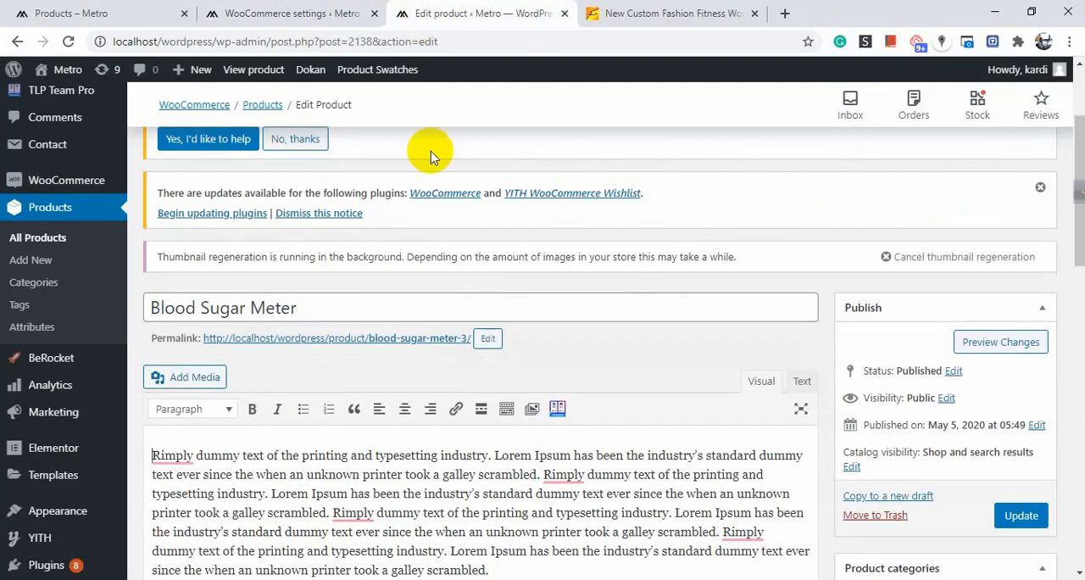
{"action": "right_click", "coordinate": [58, 335]}
{"action": "left_click", "coordinate": [81, 319]}
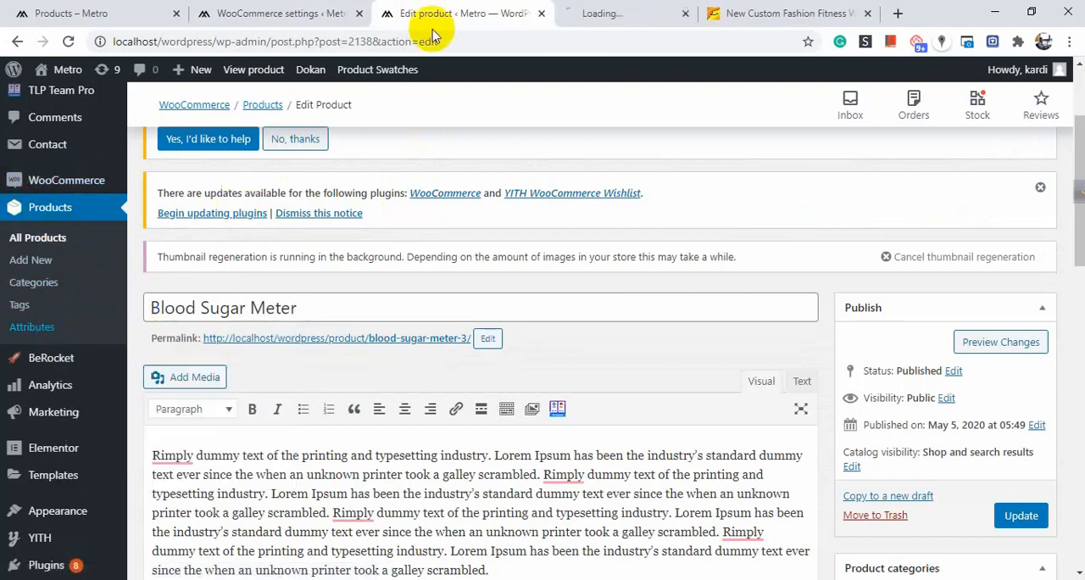
{"action": "left_click", "coordinate": [584, 13]}
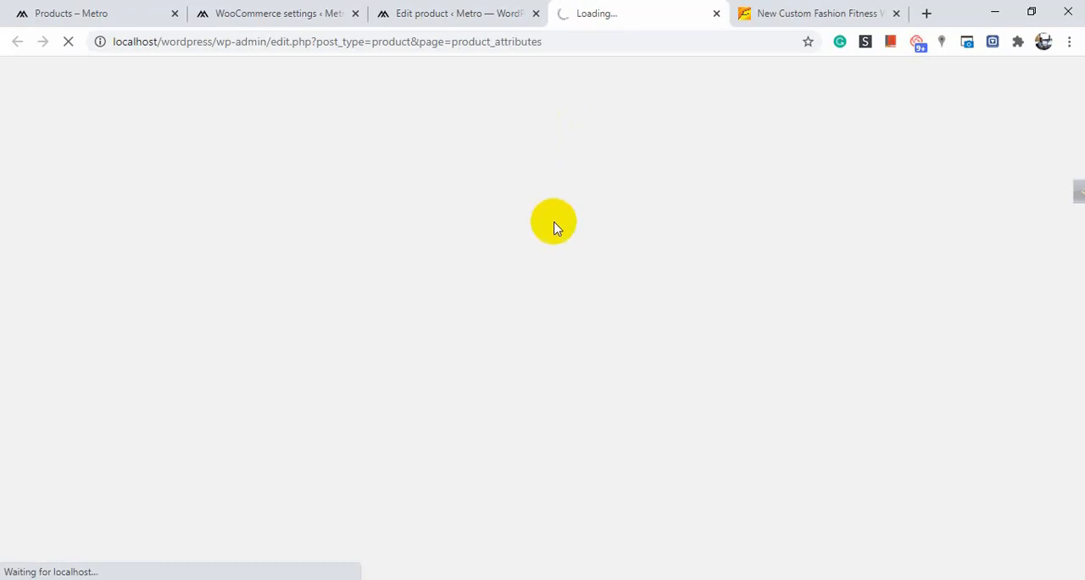
{"action": "left_click", "coordinate": [521, 12]}
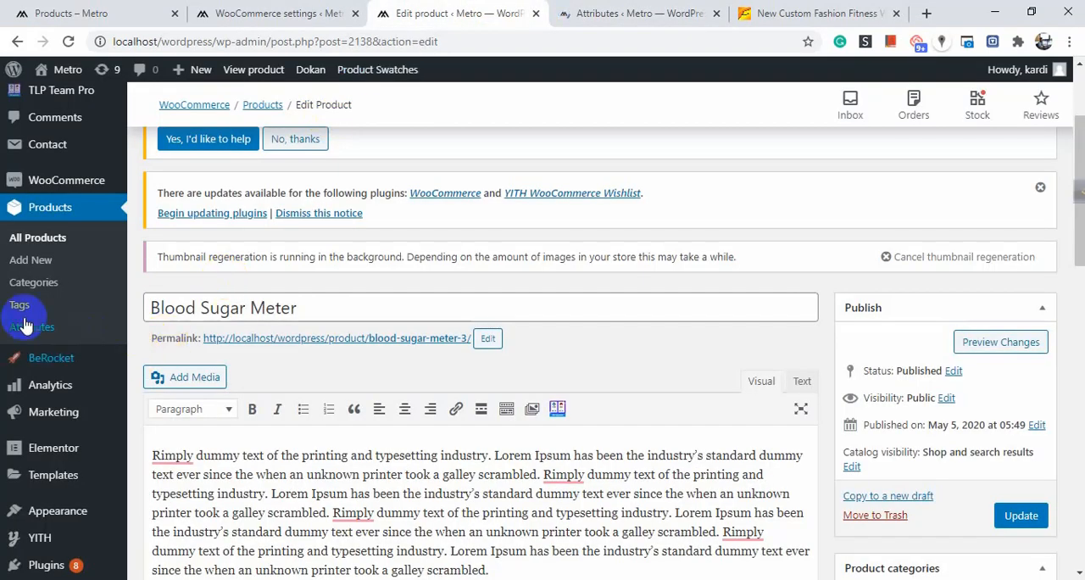
{"action": "left_click", "coordinate": [630, 12]}
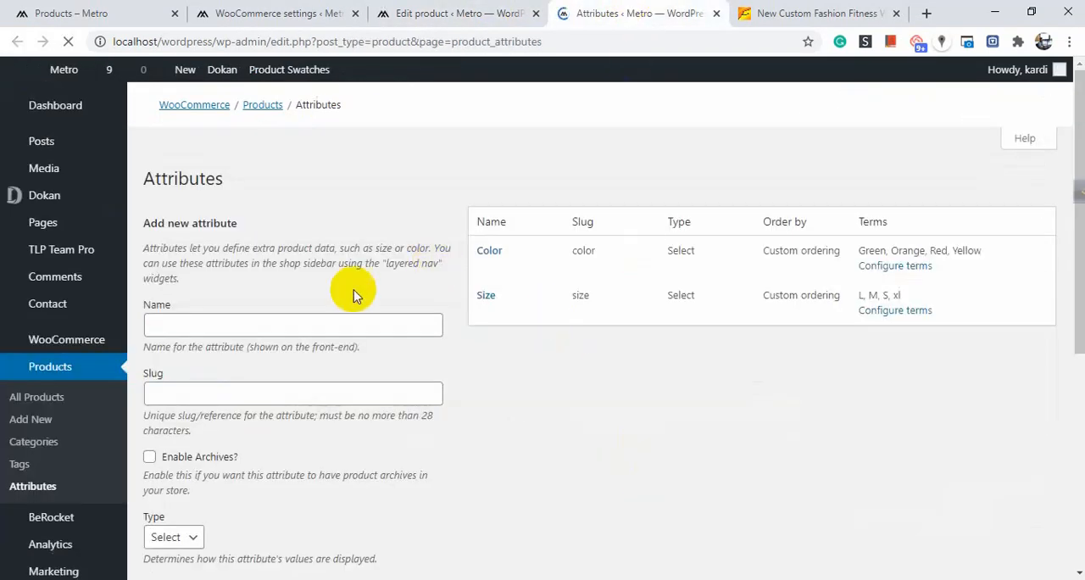
Add a new product attribute named brand.
{"action": "scroll", "coordinate": [352, 313], "scroll_direction": "down", "scroll_amount": 3}
{"action": "scroll", "coordinate": [351, 333], "scroll_direction": "up", "scroll_amount": 3}
{"action": "scroll", "coordinate": [517, 337], "scroll_direction": "down", "scroll_amount": 4}
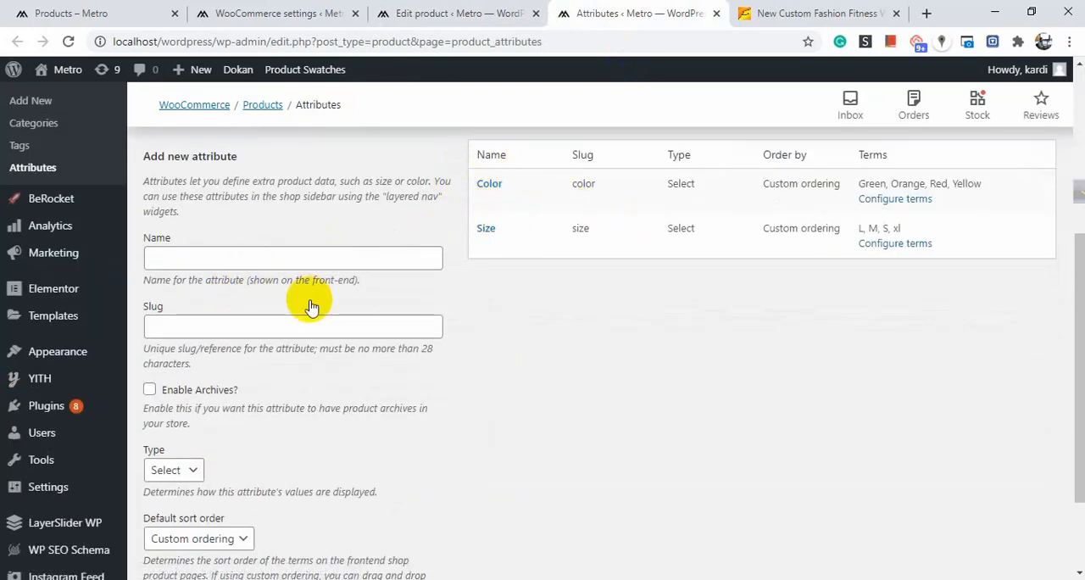
{"action": "left_click", "coordinate": [328, 267]}
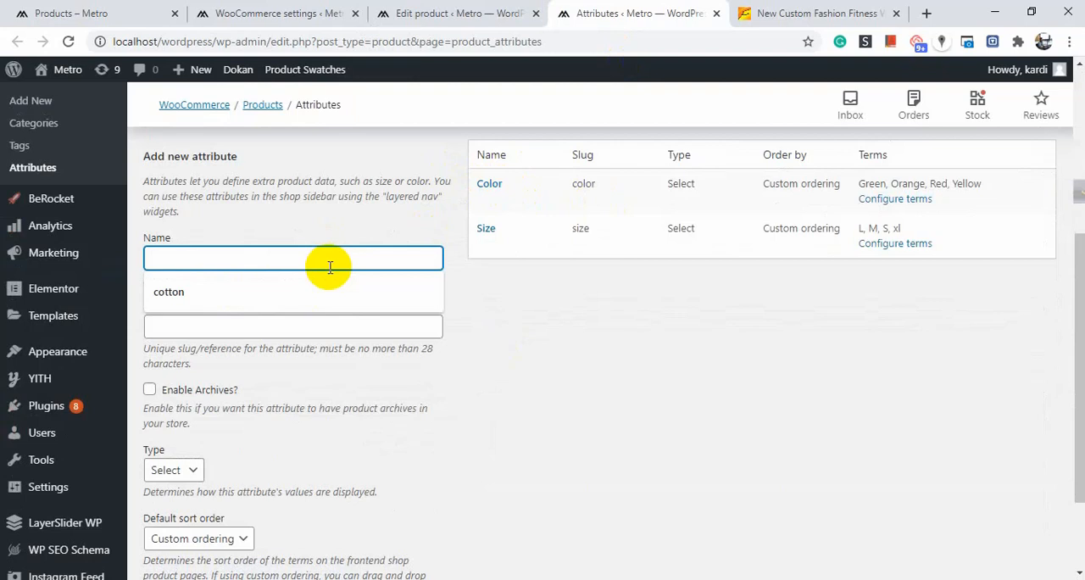
{"action": "type", "text": "brand"}
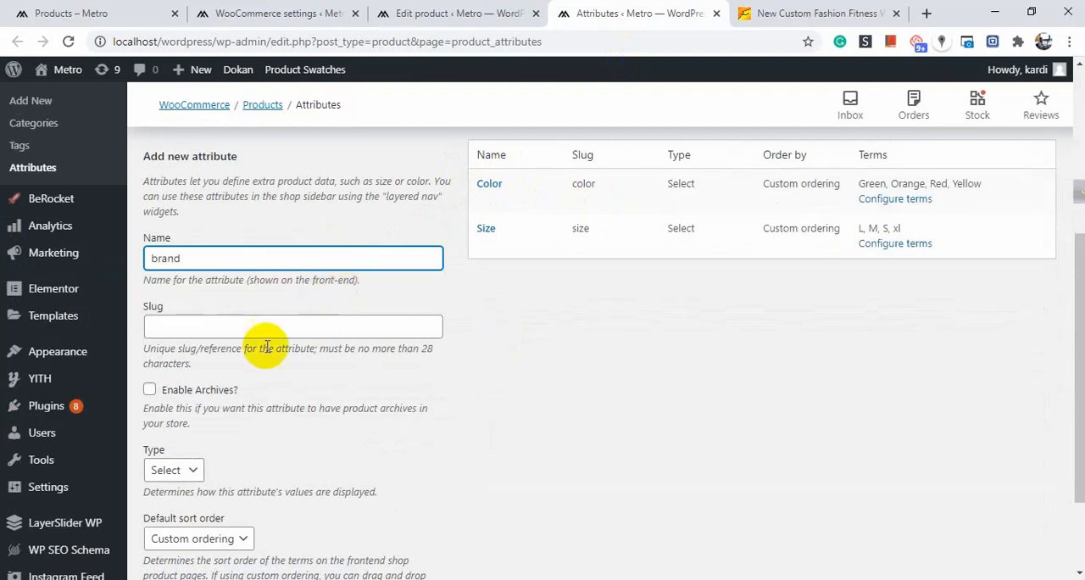
{"action": "scroll", "coordinate": [261, 347], "scroll_direction": "down", "scroll_amount": 2}
{"action": "left_click", "coordinate": [191, 500]}
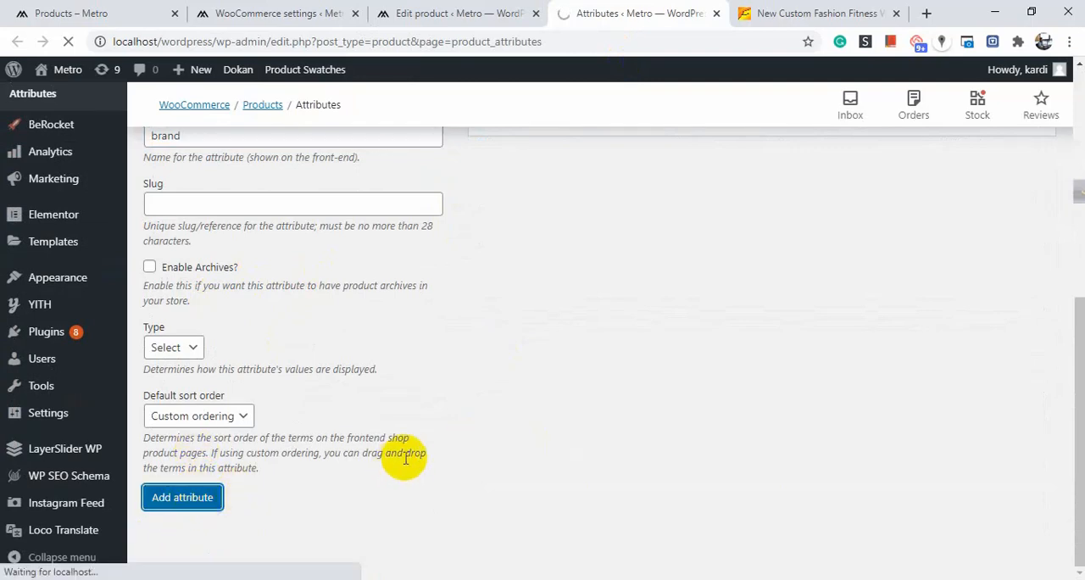
Open the brand attribute's terms and add a brand term named X.
{"action": "scroll", "coordinate": [594, 330], "scroll_direction": "down", "scroll_amount": 4}
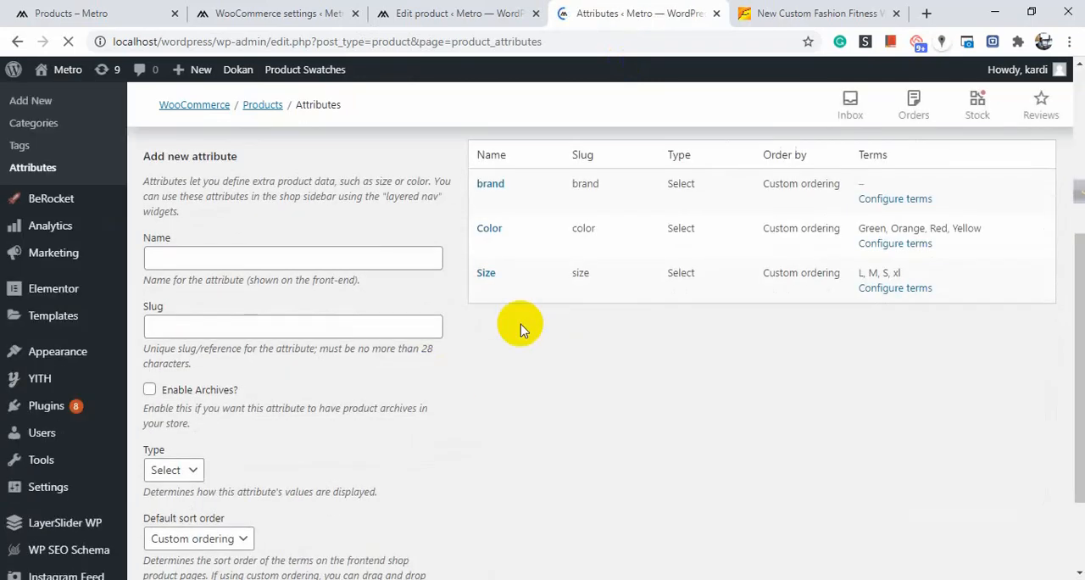
{"action": "scroll", "coordinate": [525, 267], "scroll_direction": "up", "scroll_amount": 1}
{"action": "left_click", "coordinate": [897, 279]}
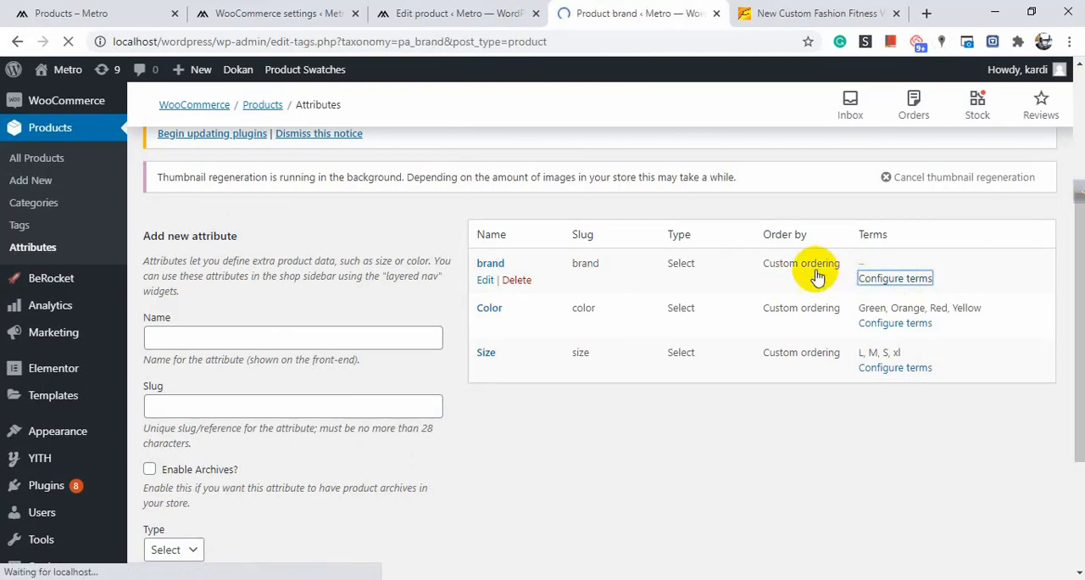
{"action": "scroll", "coordinate": [475, 298], "scroll_direction": "down", "scroll_amount": 4}
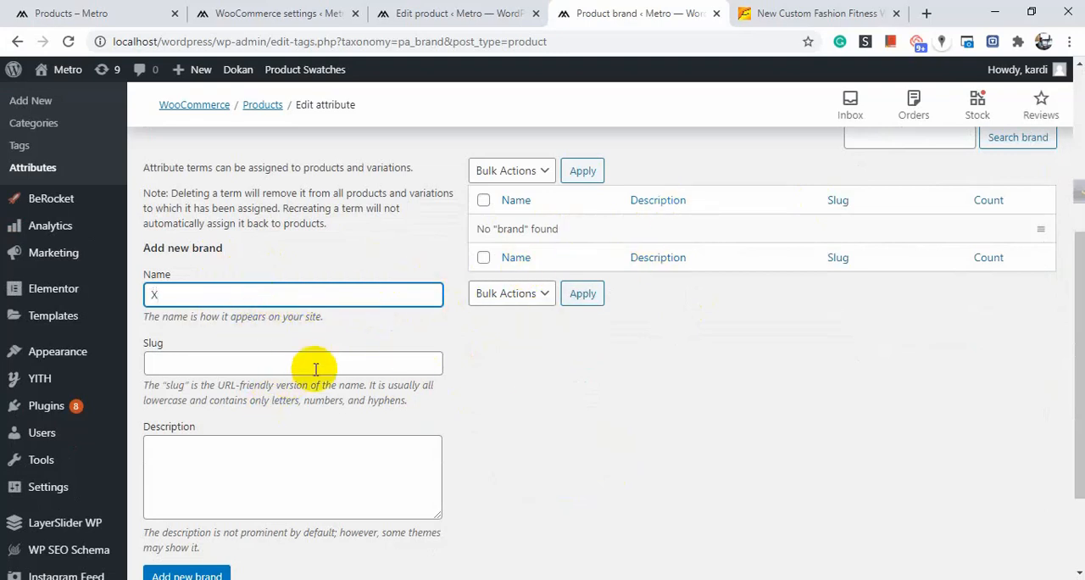
{"action": "scroll", "coordinate": [220, 415], "scroll_direction": "down", "scroll_amount": 2}
{"action": "left_click", "coordinate": [182, 447]}
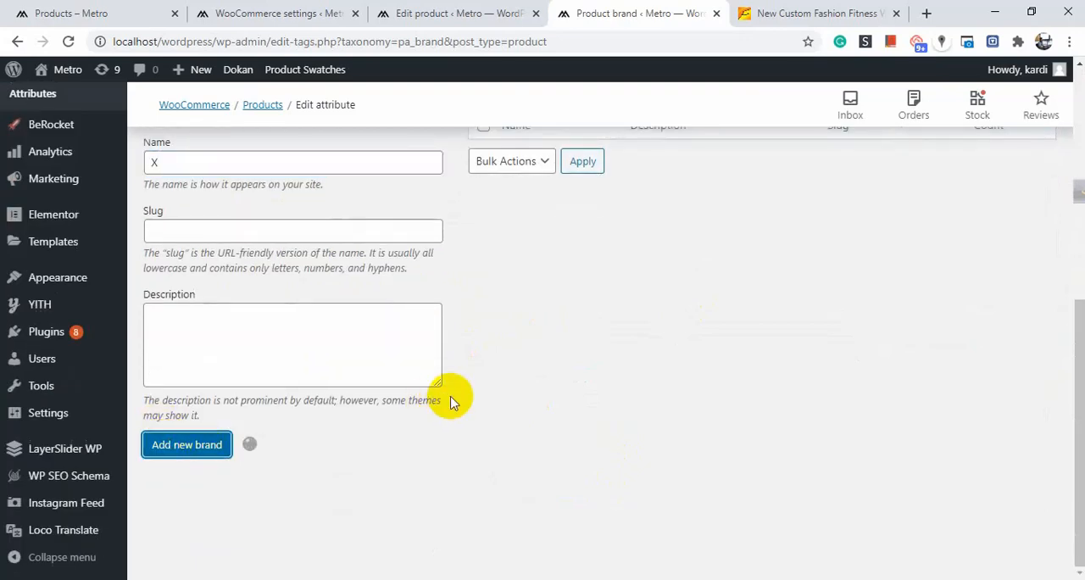
Add a second brand term named Y.
{"action": "scroll", "coordinate": [454, 401], "scroll_direction": "up", "scroll_amount": 2}
{"action": "scroll", "coordinate": [339, 364], "scroll_direction": "down", "scroll_amount": 2}
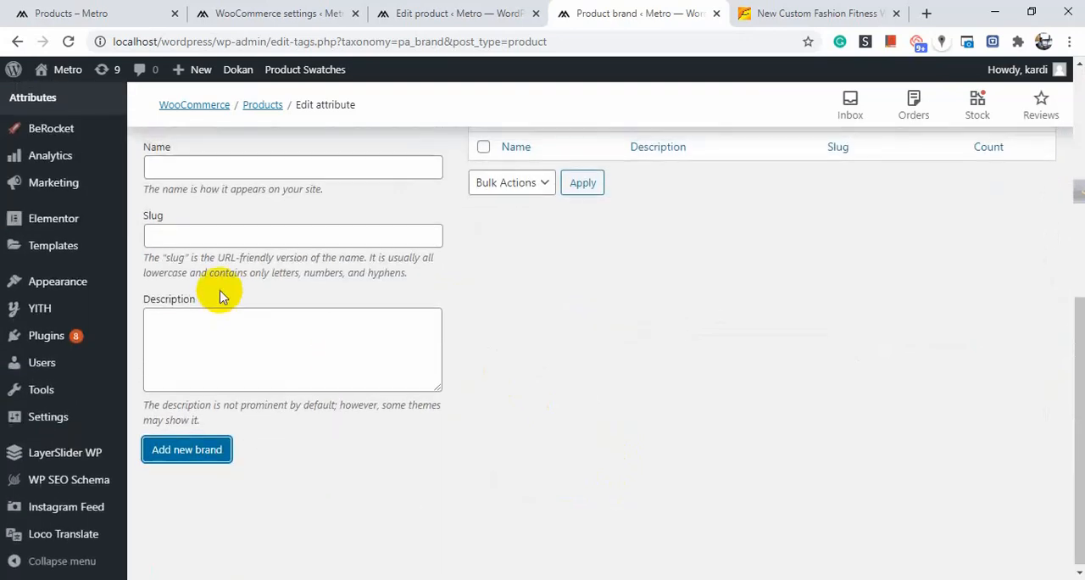
{"action": "scroll", "coordinate": [223, 297], "scroll_direction": "up", "scroll_amount": 2}
{"action": "left_click", "coordinate": [240, 323]}
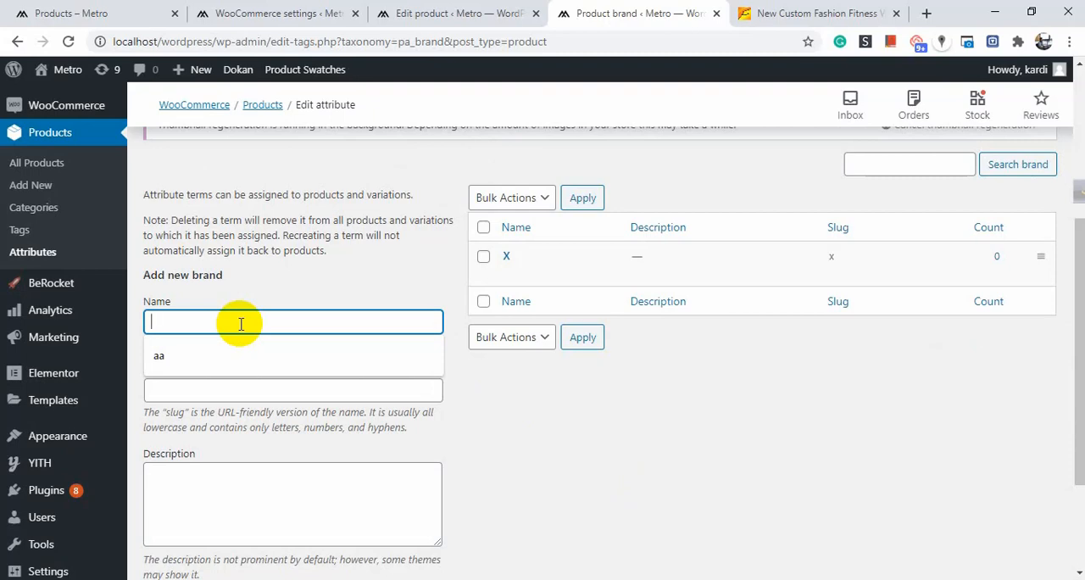
{"action": "type", "text": "Y"}
{"action": "scroll", "coordinate": [249, 329], "scroll_direction": "down", "scroll_amount": 2}
{"action": "left_click", "coordinate": [197, 444]}
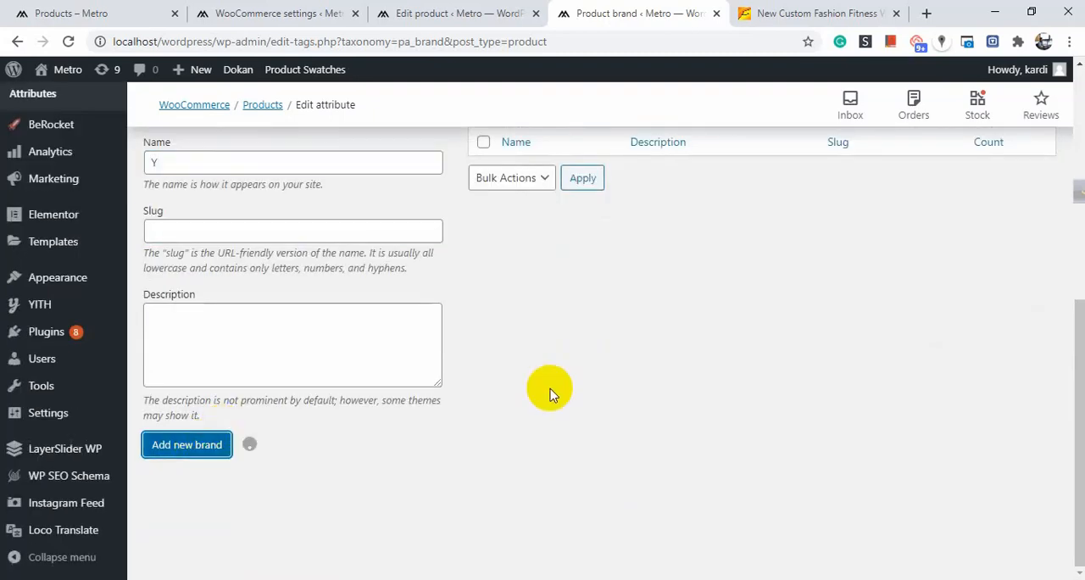
{"action": "scroll", "coordinate": [550, 390], "scroll_direction": "up", "scroll_amount": 2}
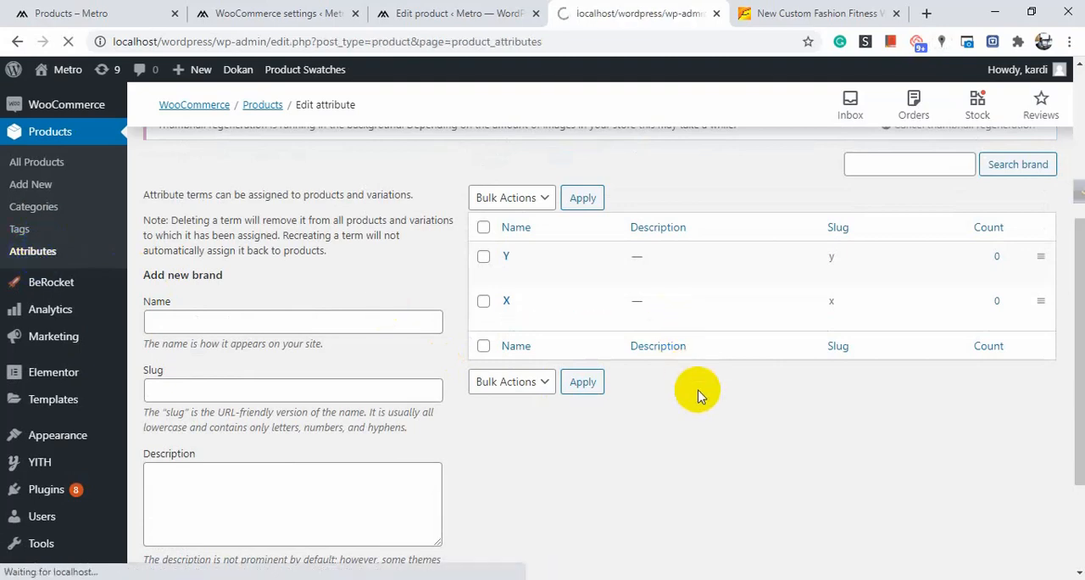
{"action": "scroll", "coordinate": [613, 390], "scroll_direction": "down", "scroll_amount": 3}
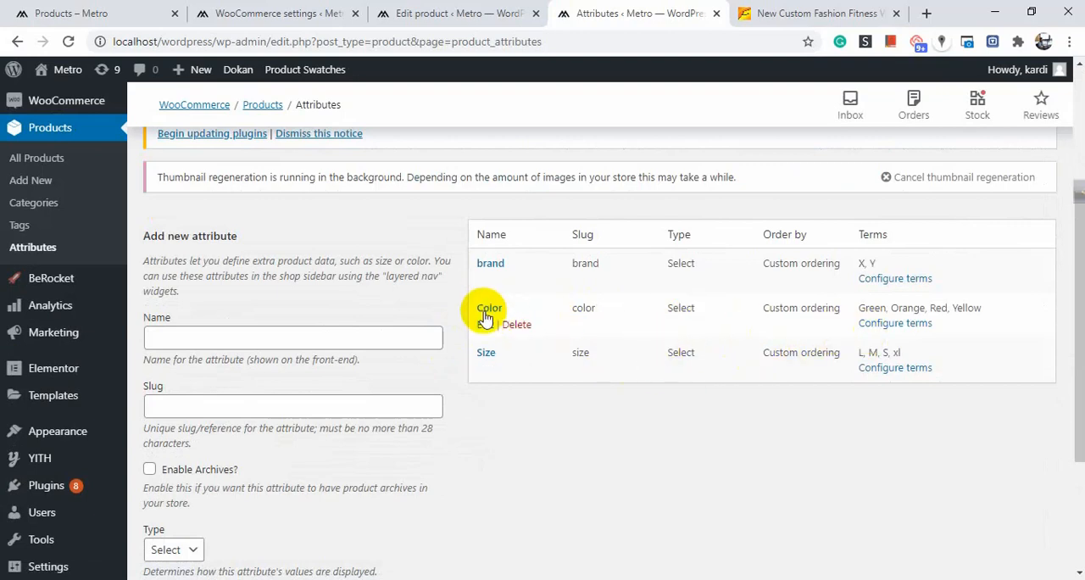
Open the Color attribute's terms and edit the Green term, then update it.
{"action": "left_click", "coordinate": [905, 325]}
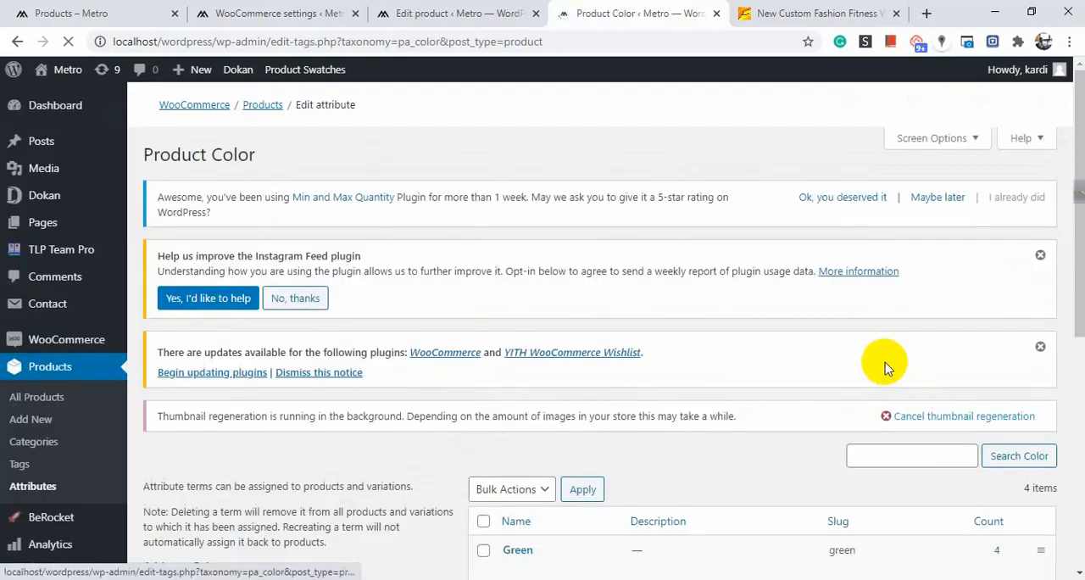
{"action": "scroll", "coordinate": [847, 356], "scroll_direction": "down", "scroll_amount": 4}
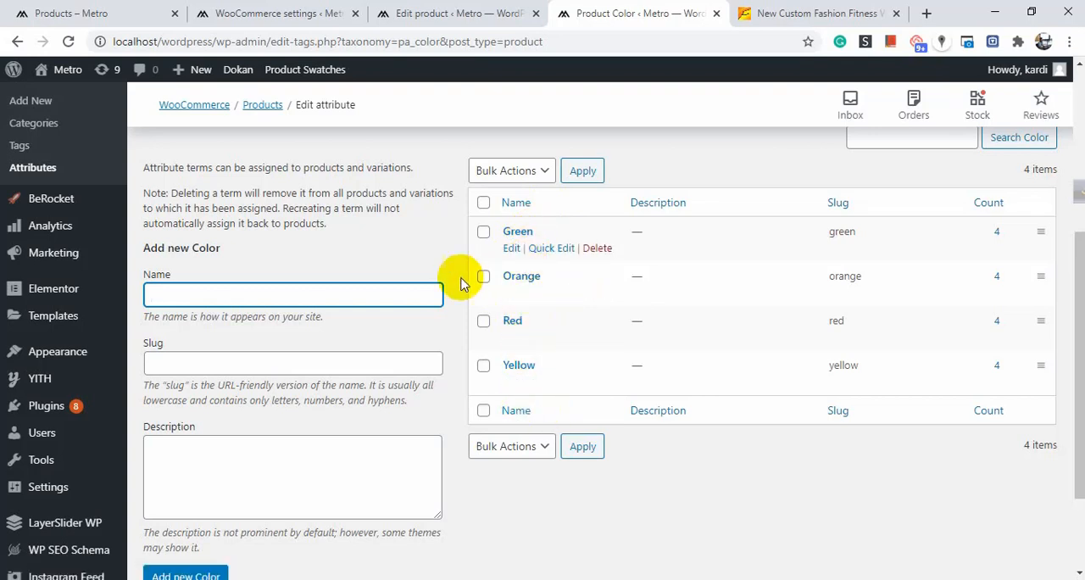
{"action": "left_click", "coordinate": [513, 248]}
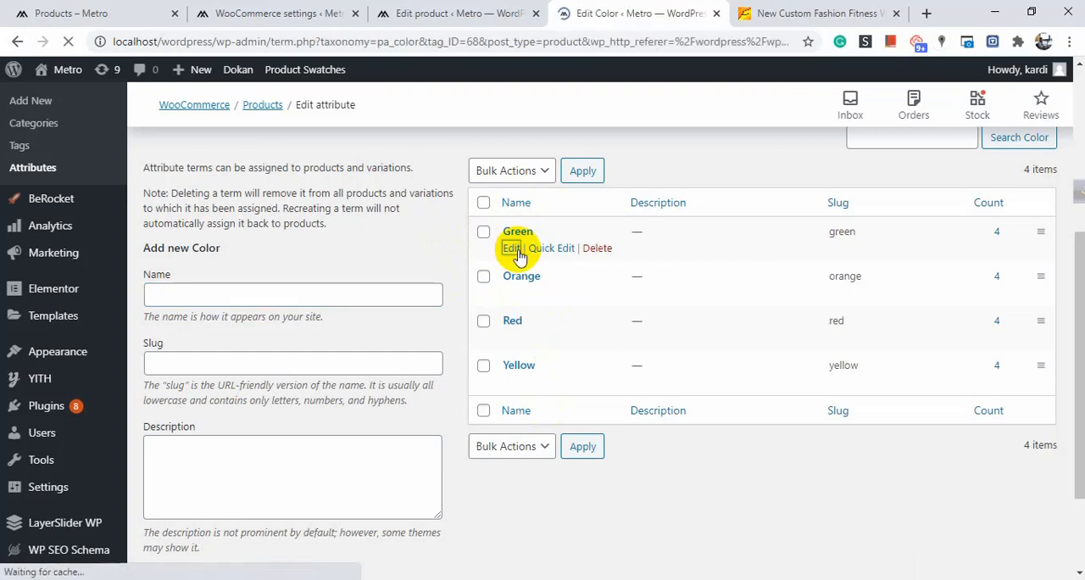
{"action": "scroll", "coordinate": [515, 247], "scroll_direction": "down", "scroll_amount": 5}
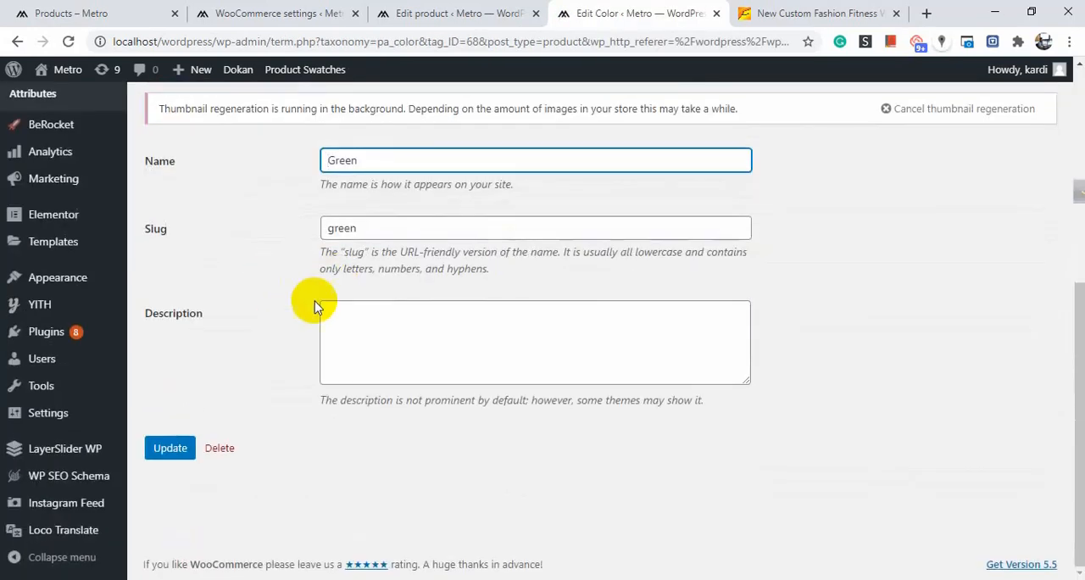
{"action": "left_click", "coordinate": [384, 234]}
{"action": "left_click", "coordinate": [384, 166]}
{"action": "left_click", "coordinate": [169, 456]}
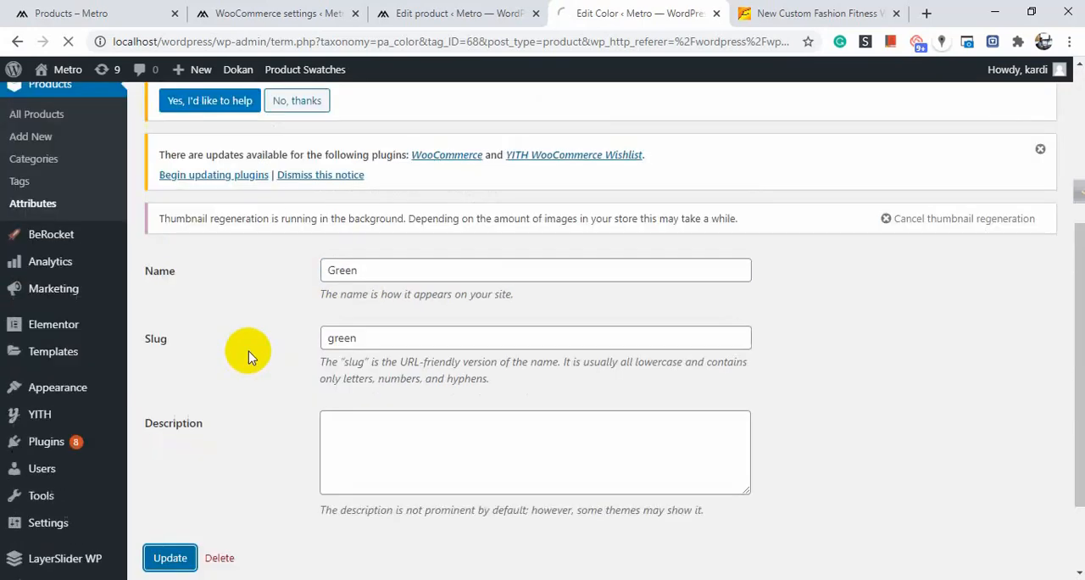
Switch to the Blood Sugar Meter product editor and keep its product type as Variable product.
{"action": "left_click", "coordinate": [66, 387]}
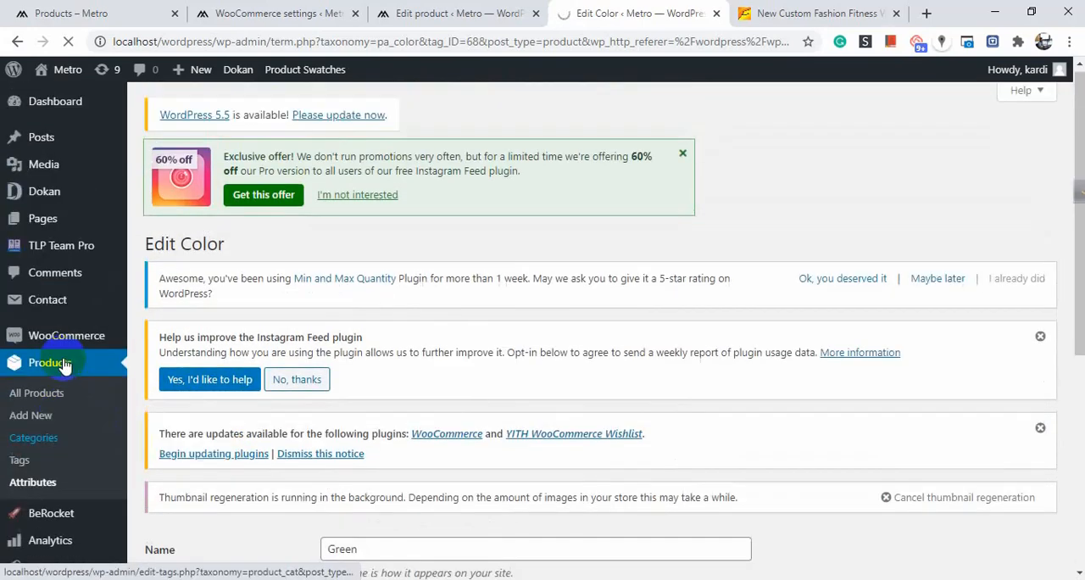
{"action": "left_click", "coordinate": [471, 10]}
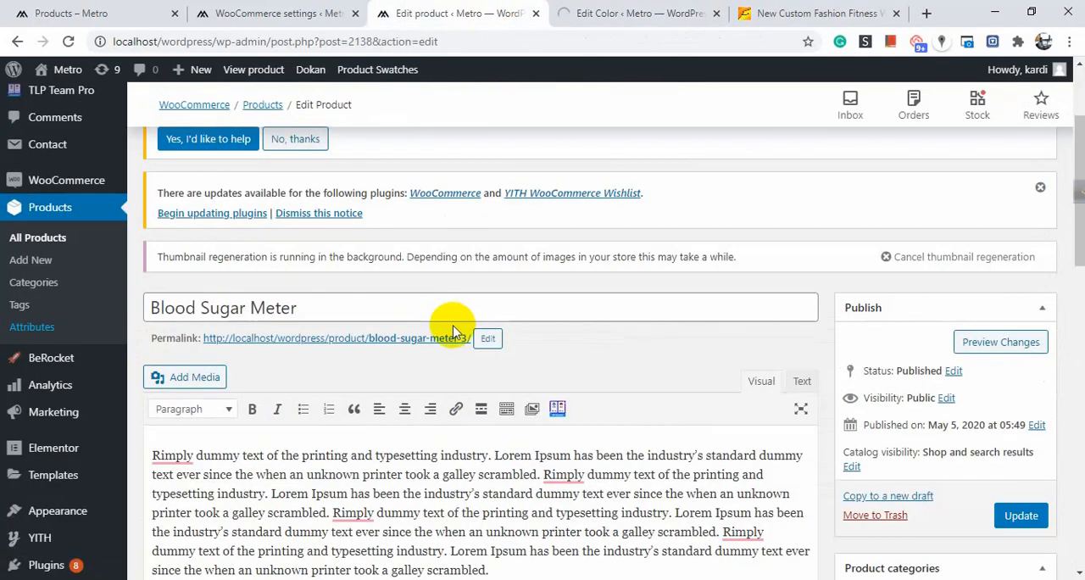
{"action": "scroll", "coordinate": [450, 322], "scroll_direction": "down", "scroll_amount": 10}
{"action": "scroll", "coordinate": [453, 325], "scroll_direction": "up", "scroll_amount": 4}
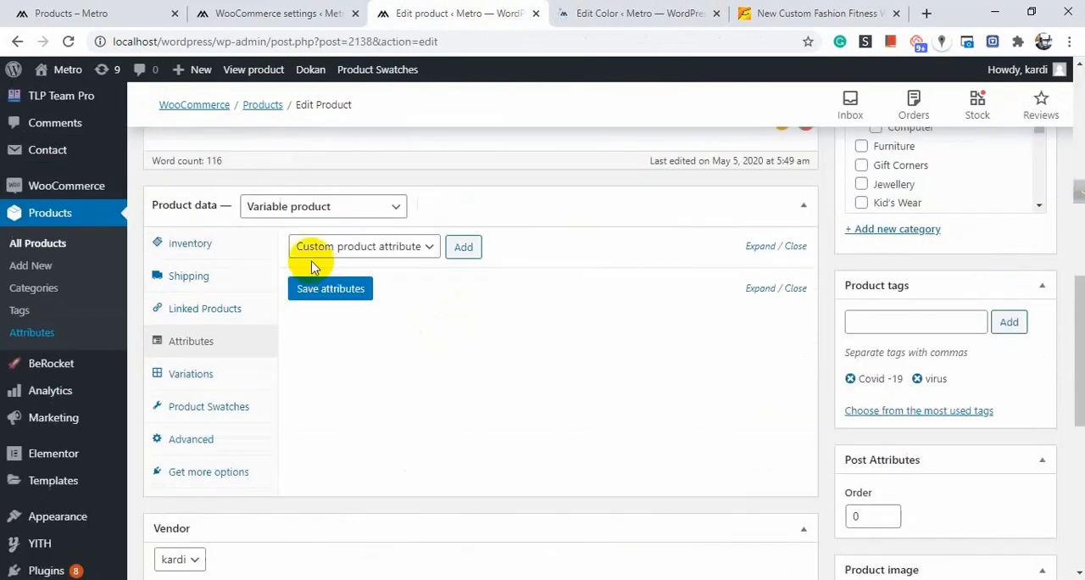
{"action": "left_click", "coordinate": [333, 207]}
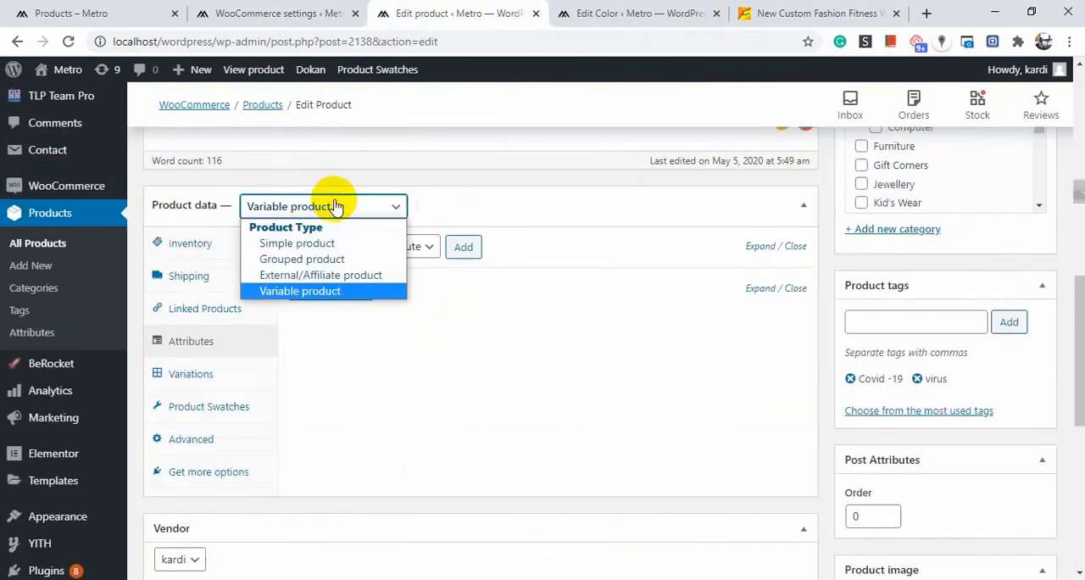
{"action": "left_click", "coordinate": [520, 199]}
{"action": "left_click", "coordinate": [521, 199]}
{"action": "left_click", "coordinate": [319, 205]}
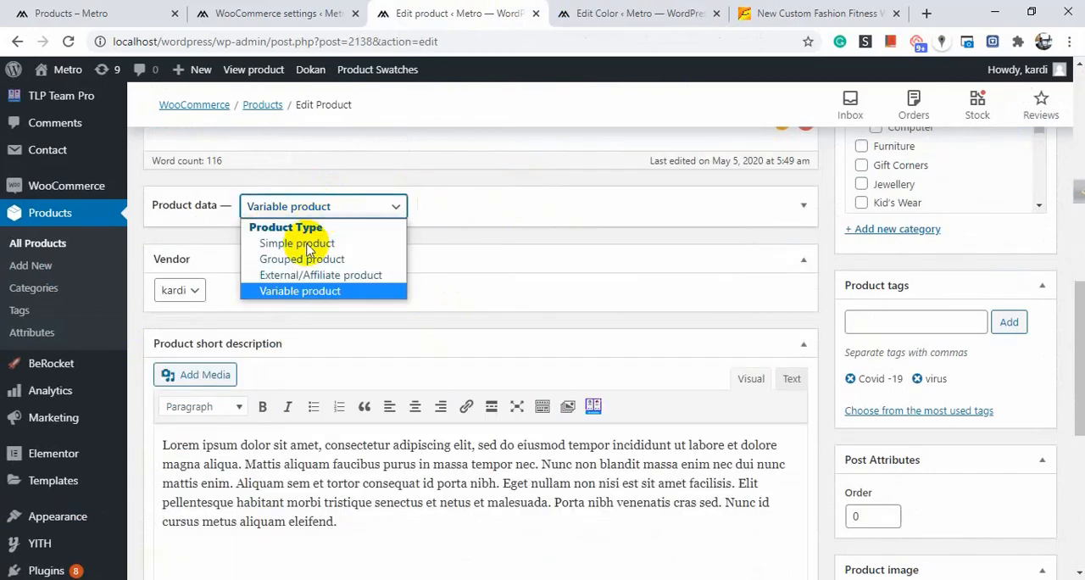
{"action": "left_click", "coordinate": [300, 291]}
Check the attribute choices in the product's Attributes panel and reload the product edit page.
{"action": "scroll", "coordinate": [292, 287], "scroll_direction": "down", "scroll_amount": 4}
{"action": "scroll", "coordinate": [312, 274], "scroll_direction": "up", "scroll_amount": 5}
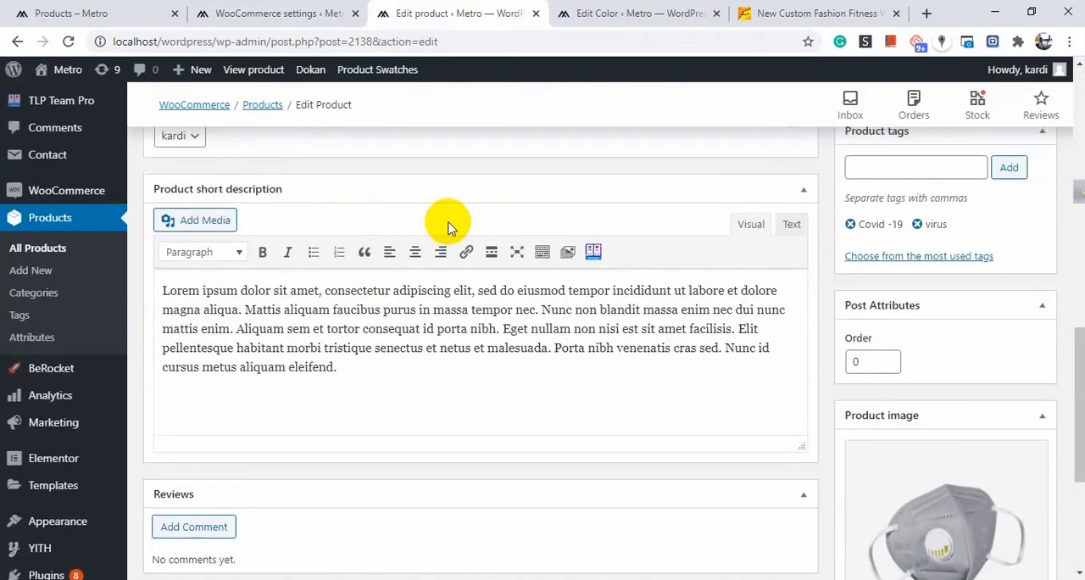
{"action": "left_click", "coordinate": [576, 213]}
{"action": "scroll", "coordinate": [356, 322], "scroll_direction": "down", "scroll_amount": 1}
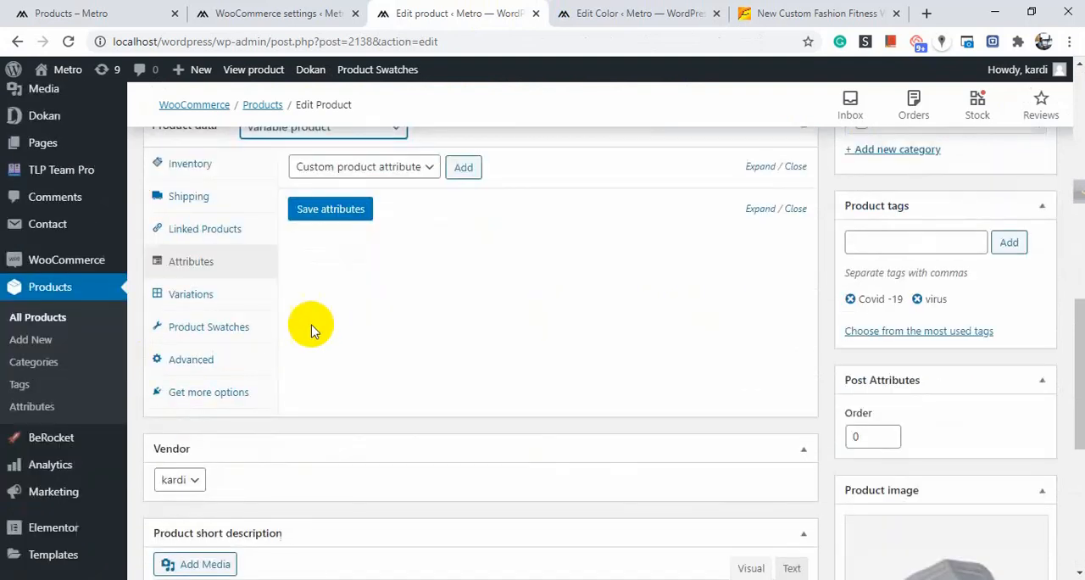
{"action": "left_click", "coordinate": [388, 167]}
{"action": "left_click", "coordinate": [388, 167]}
{"action": "left_click", "coordinate": [388, 167]}
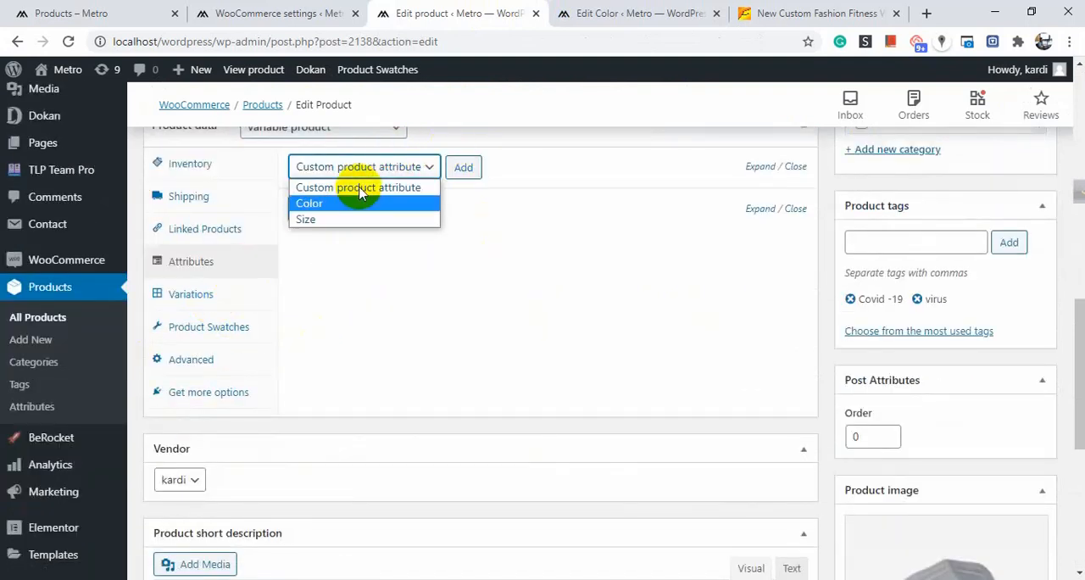
{"action": "left_click", "coordinate": [69, 42]}
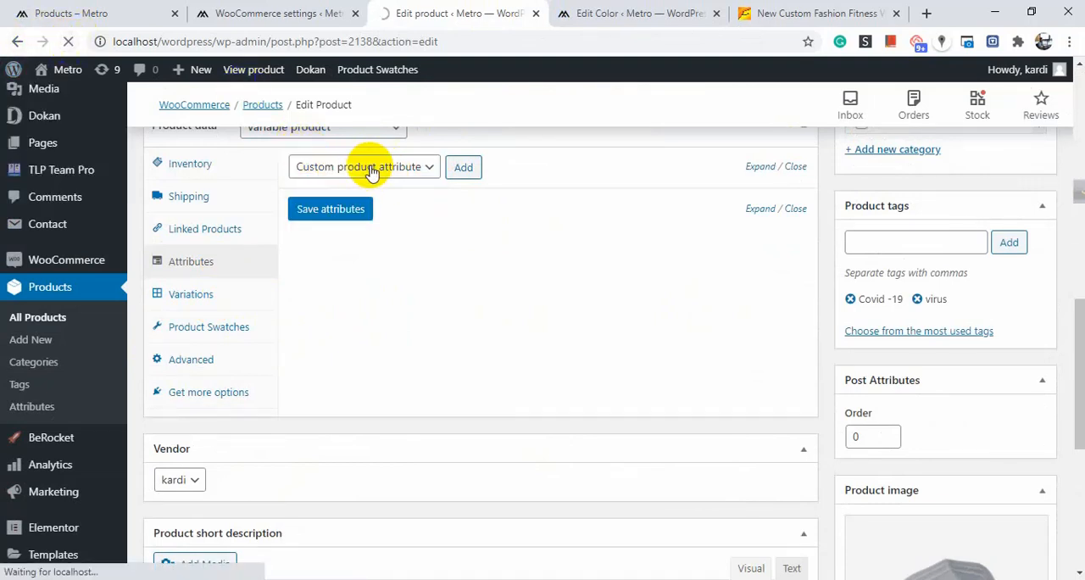
{"action": "scroll", "coordinate": [371, 172], "scroll_direction": "down", "scroll_amount": 3}
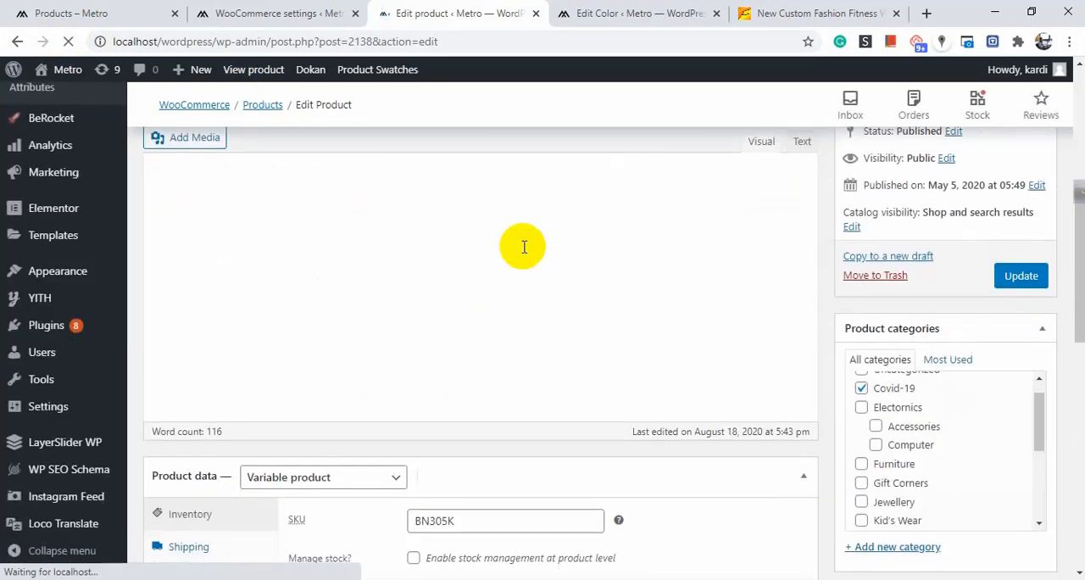
Add the Color attribute to the Blood Sugar Meter product's attributes.
{"action": "scroll", "coordinate": [523, 247], "scroll_direction": "down", "scroll_amount": 5}
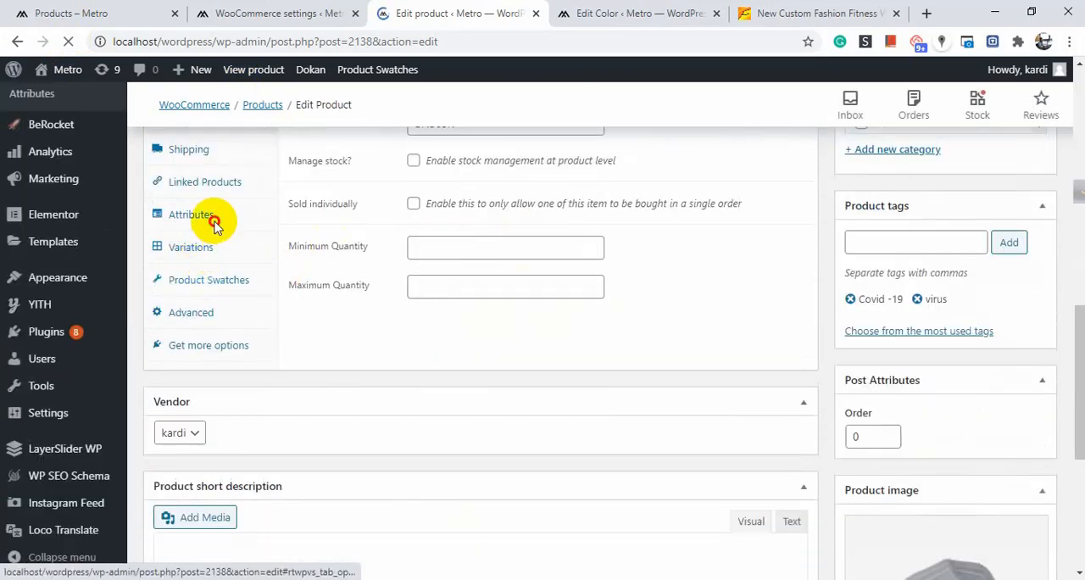
{"action": "left_click", "coordinate": [194, 259]}
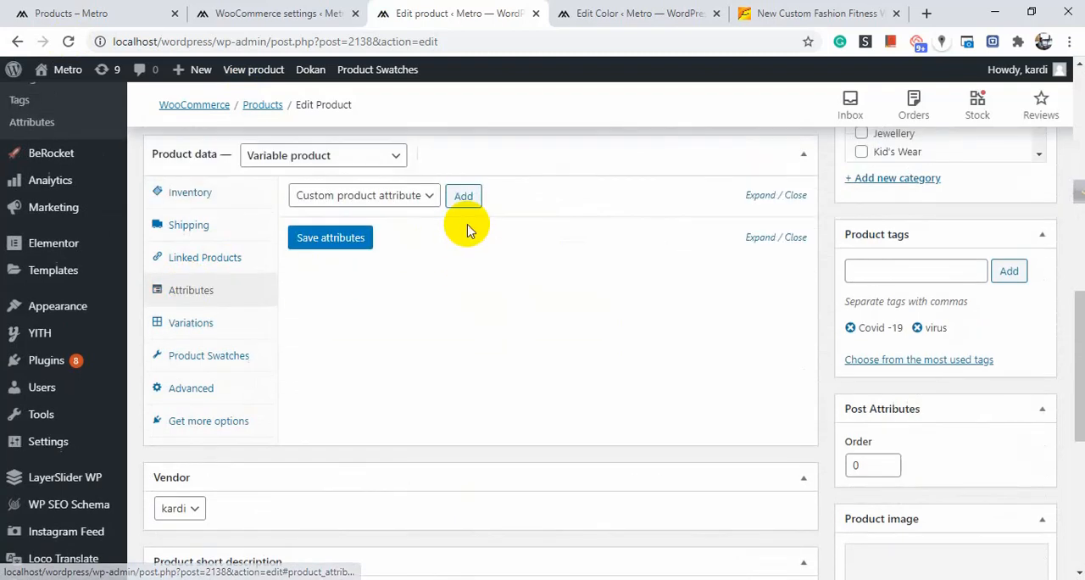
{"action": "left_click", "coordinate": [405, 327]}
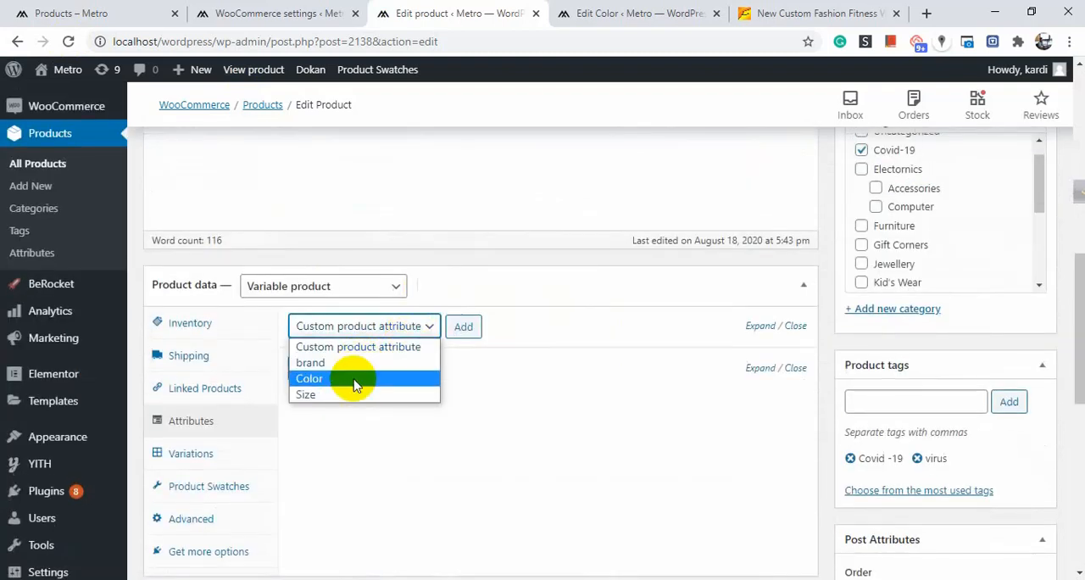
{"action": "left_click", "coordinate": [353, 383]}
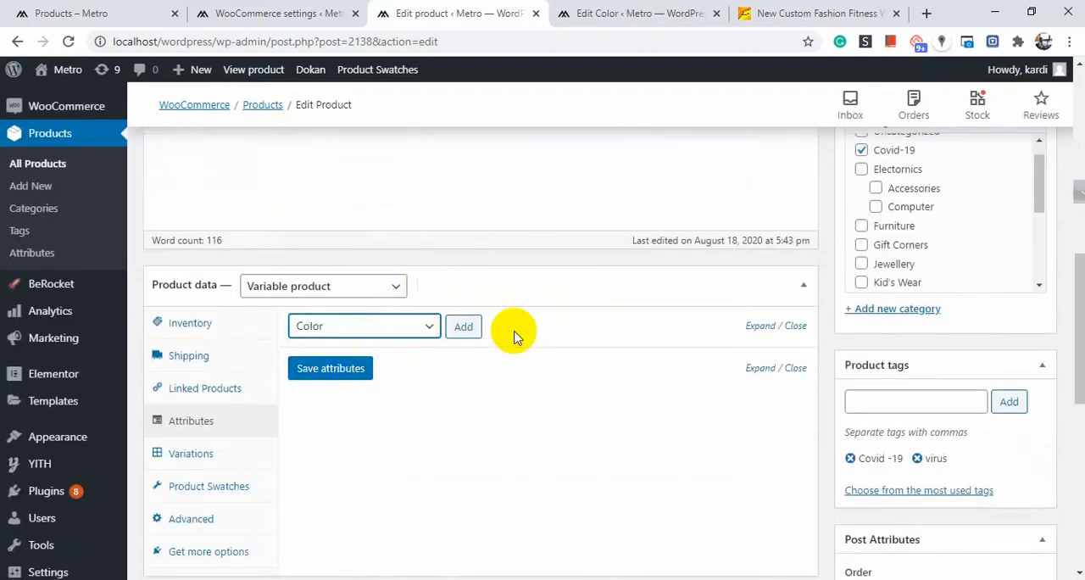
{"action": "left_click", "coordinate": [463, 328]}
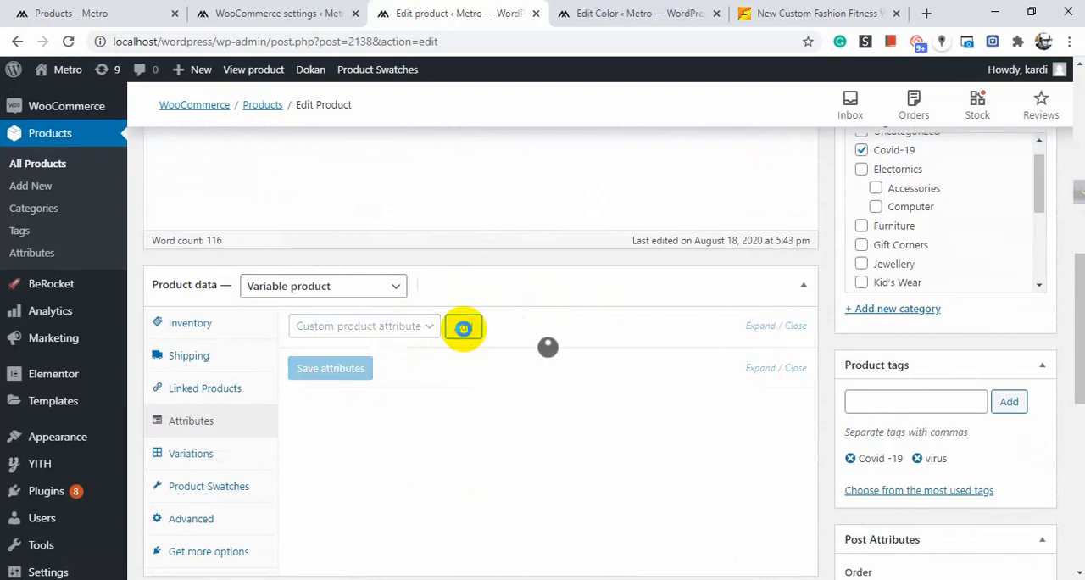
Set the Color attribute's values to Orange and Red and save the attributes.
{"action": "scroll", "coordinate": [463, 328], "scroll_direction": "down", "scroll_amount": 3}
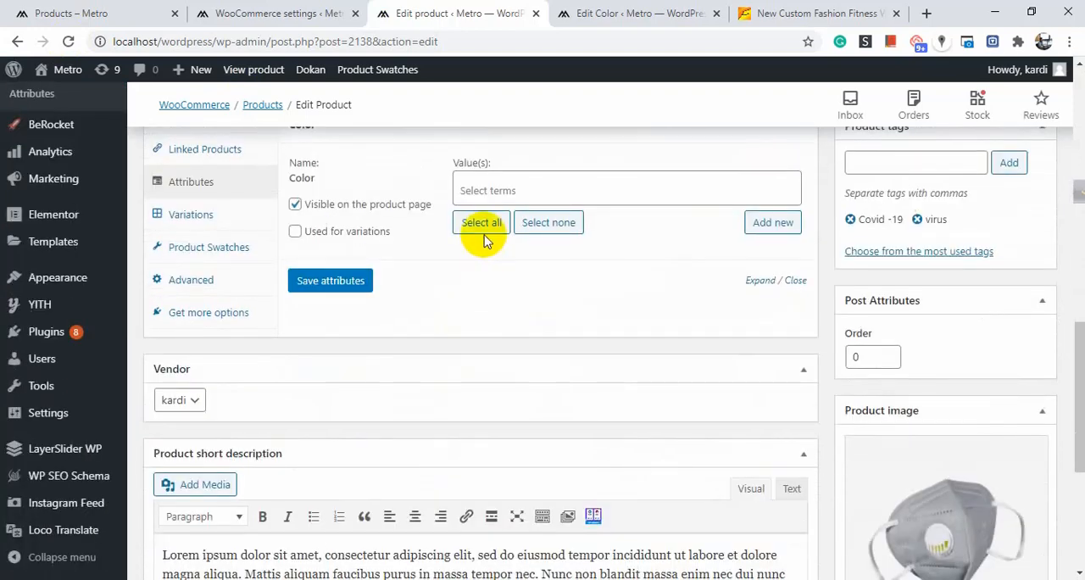
{"action": "scroll", "coordinate": [477, 242], "scroll_direction": "up", "scroll_amount": 1}
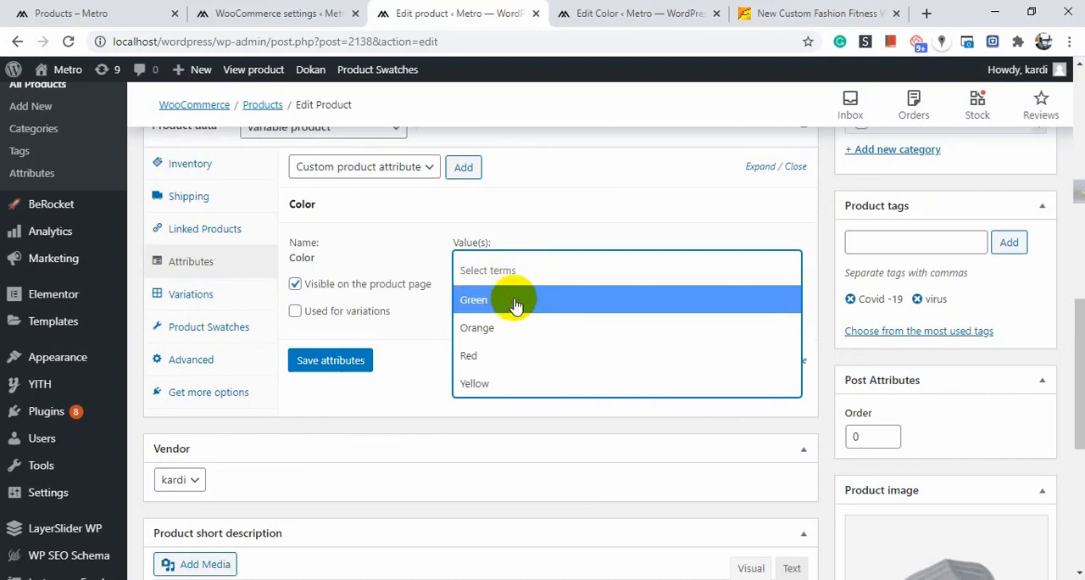
{"action": "left_click", "coordinate": [515, 304]}
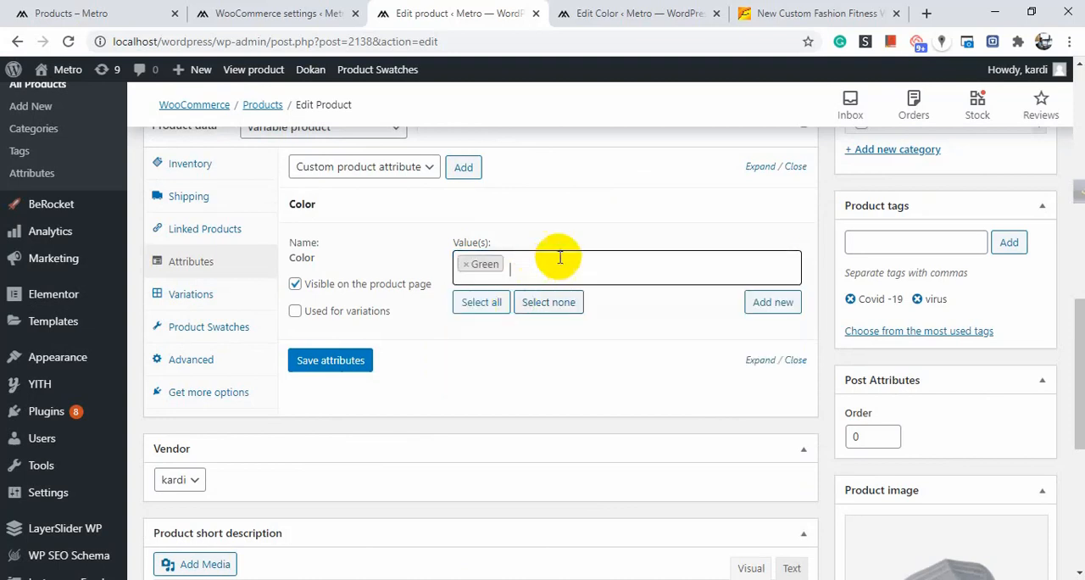
{"action": "left_click", "coordinate": [466, 268]}
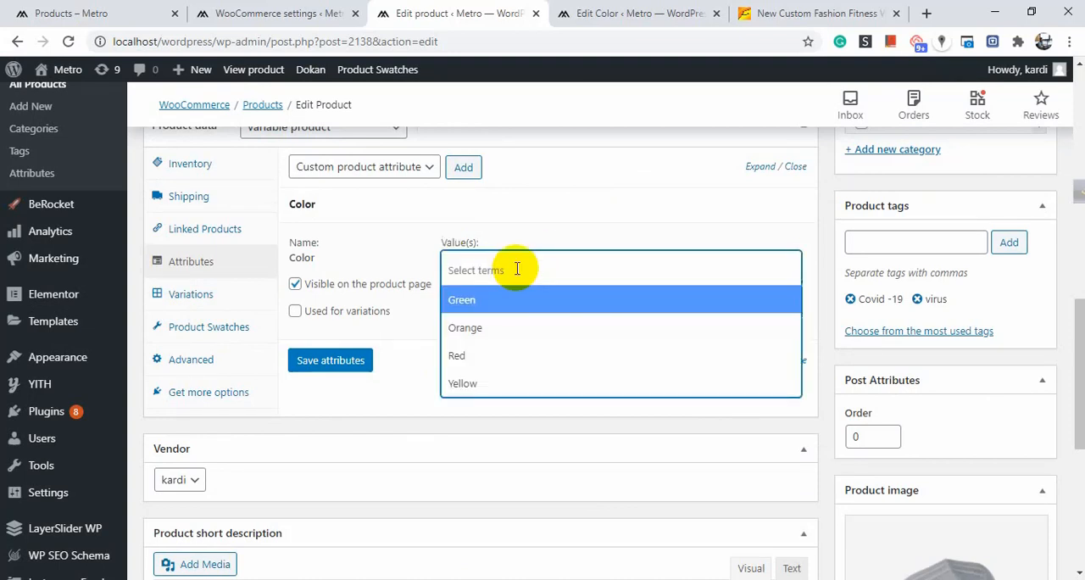
{"action": "left_click", "coordinate": [515, 339]}
{"action": "left_click", "coordinate": [552, 271]}
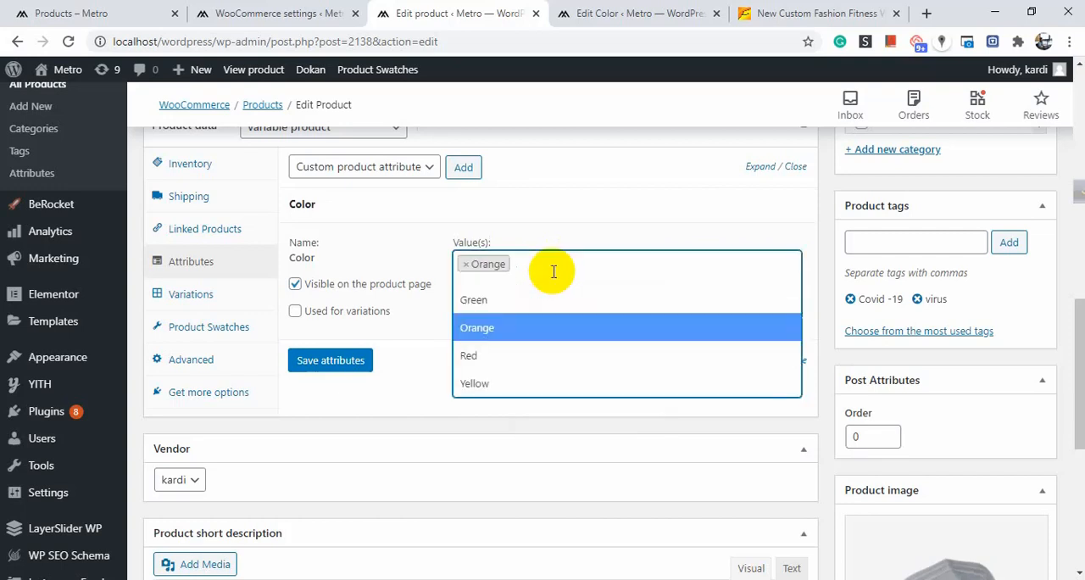
{"action": "left_click", "coordinate": [498, 356]}
{"action": "left_click", "coordinate": [348, 363]}
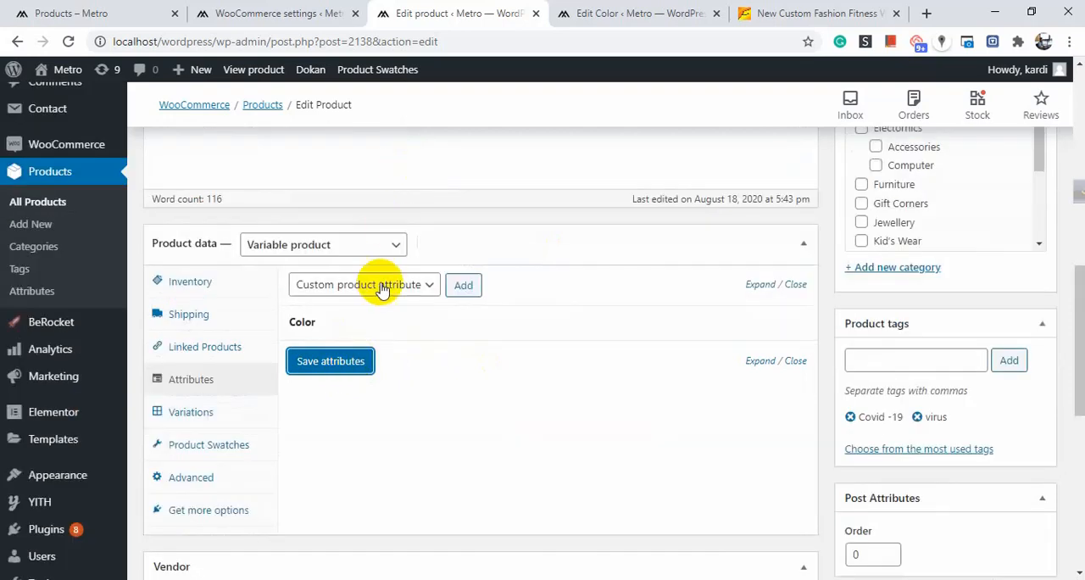
Add the Size attribute with values L and M and save the attributes.
{"action": "left_click", "coordinate": [382, 284]}
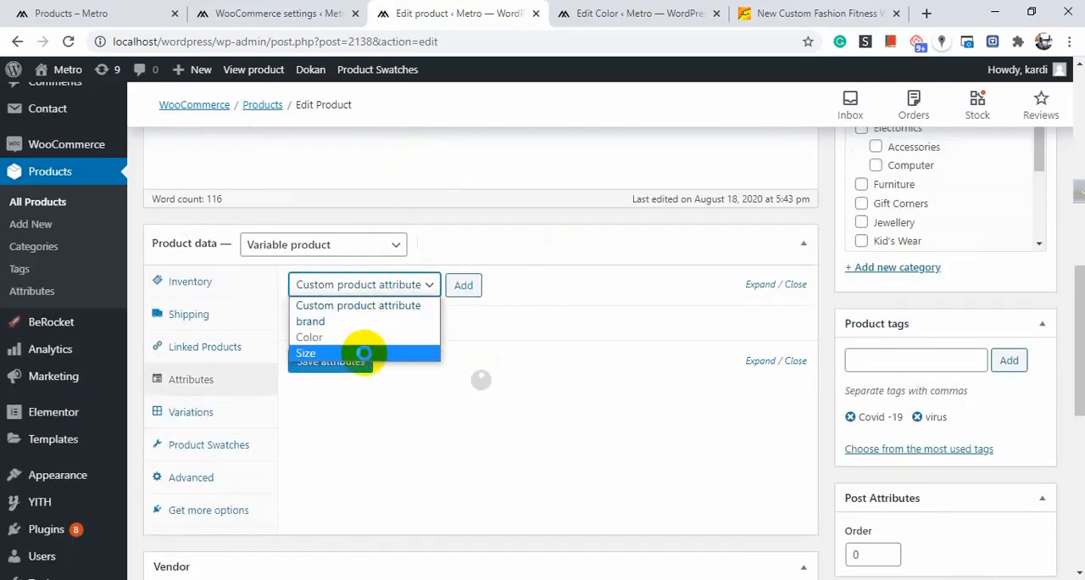
{"action": "left_click", "coordinate": [364, 352]}
{"action": "left_click", "coordinate": [462, 292]}
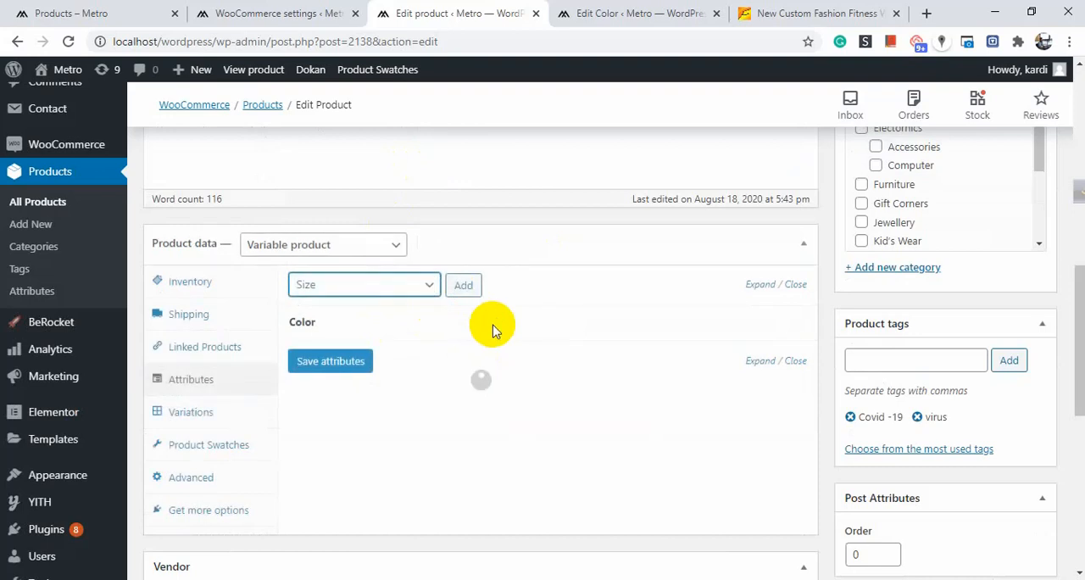
{"action": "scroll", "coordinate": [445, 289], "scroll_direction": "down", "scroll_amount": 1}
{"action": "left_click", "coordinate": [464, 205]}
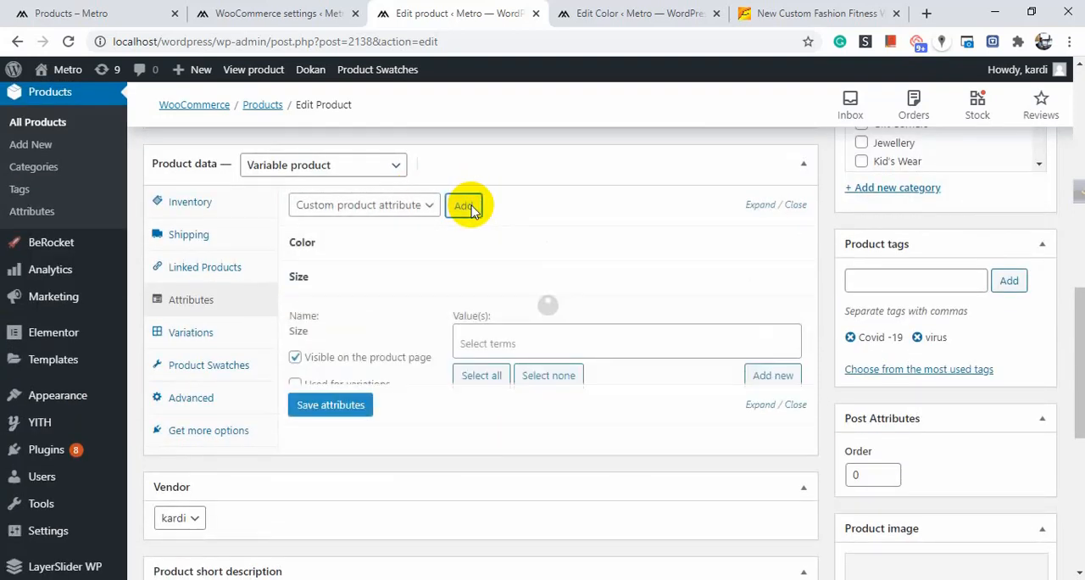
{"action": "left_click", "coordinate": [523, 342]}
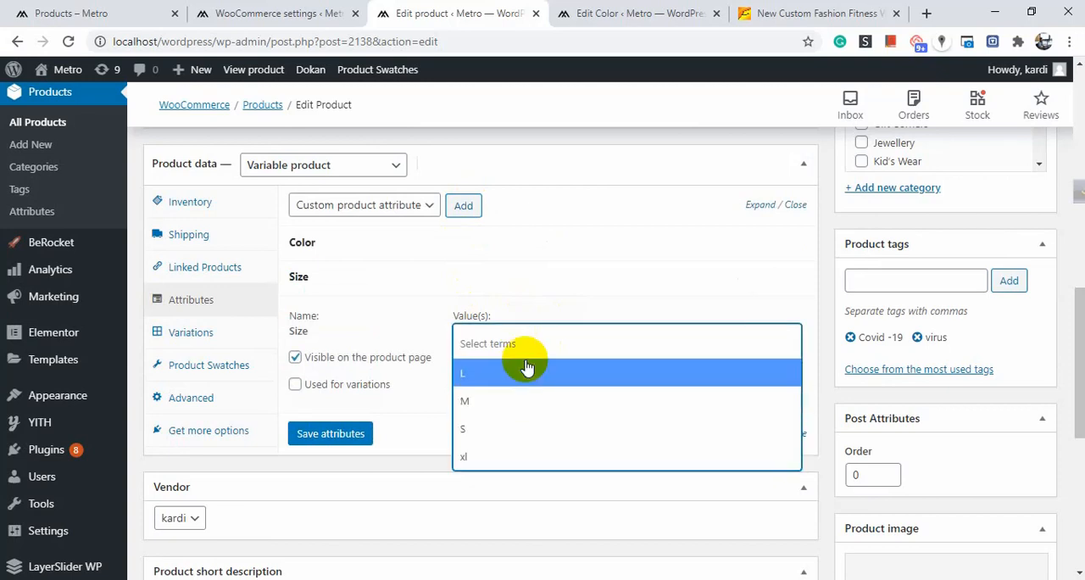
{"action": "left_click", "coordinate": [527, 373]}
{"action": "left_click", "coordinate": [552, 338]}
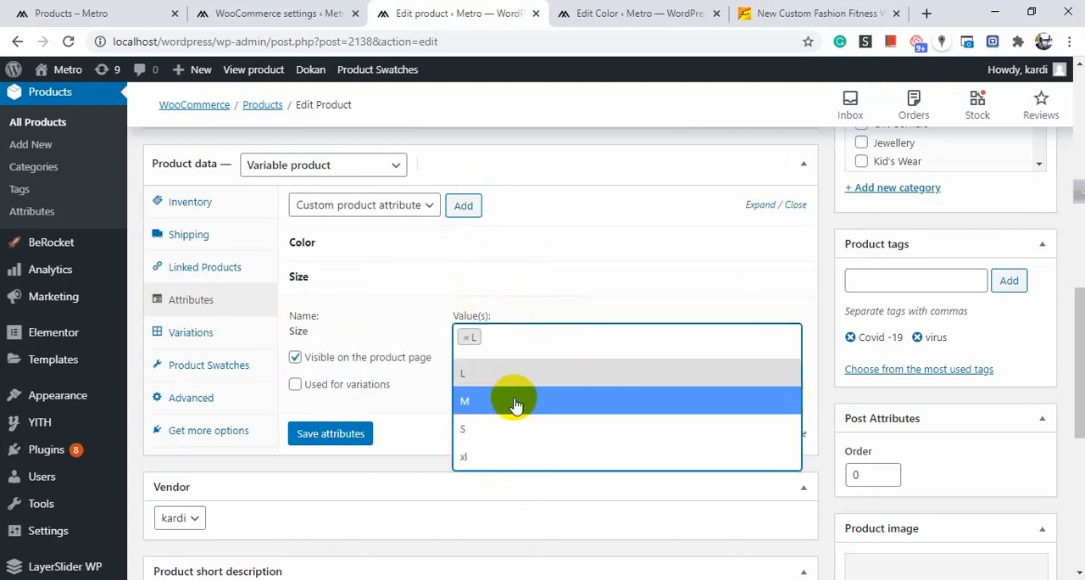
{"action": "left_click", "coordinate": [520, 402]}
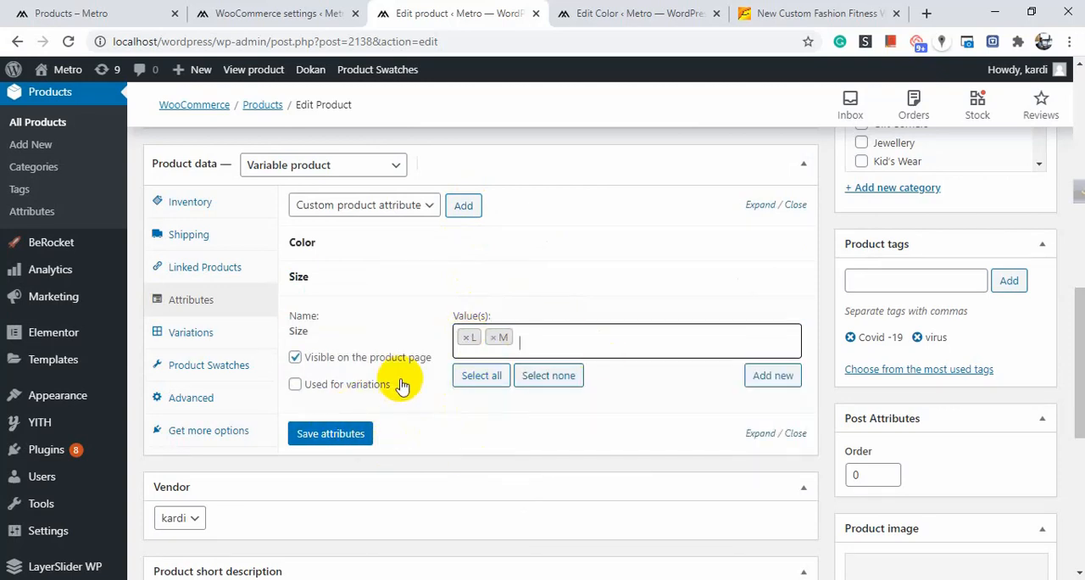
{"action": "left_click", "coordinate": [344, 444]}
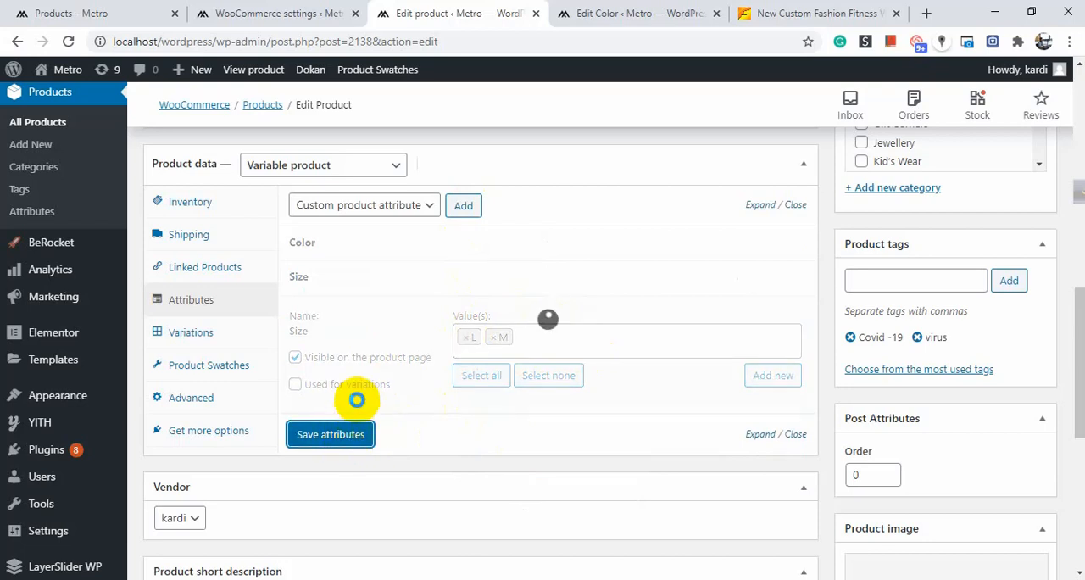
Check the product's Variations section for available variation attributes.
{"action": "scroll", "coordinate": [411, 373], "scroll_direction": "down", "scroll_amount": 2}
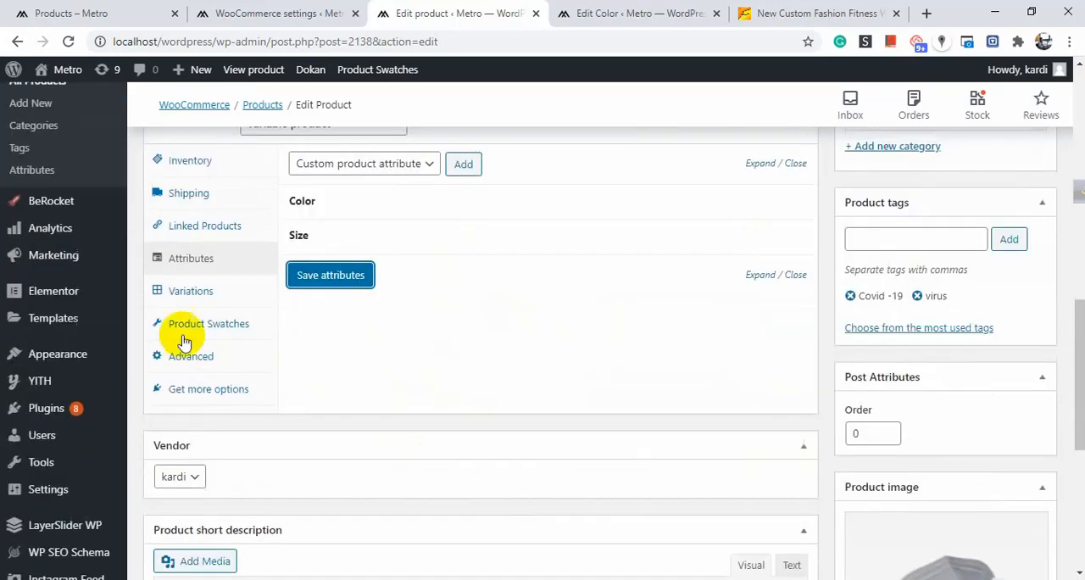
{"action": "left_click", "coordinate": [190, 293]}
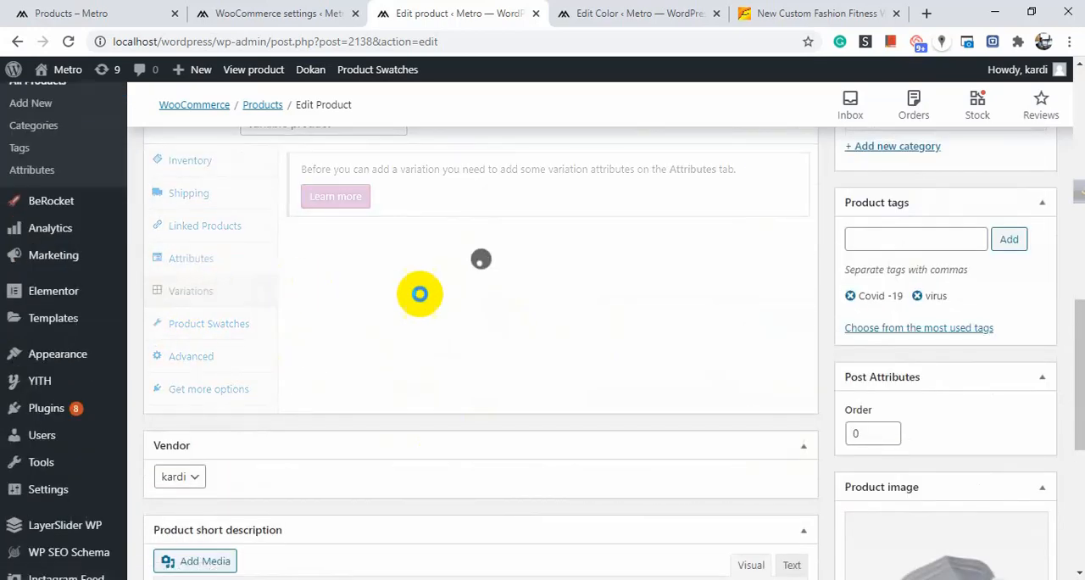
{"action": "scroll", "coordinate": [412, 294], "scroll_direction": "up", "scroll_amount": 1}
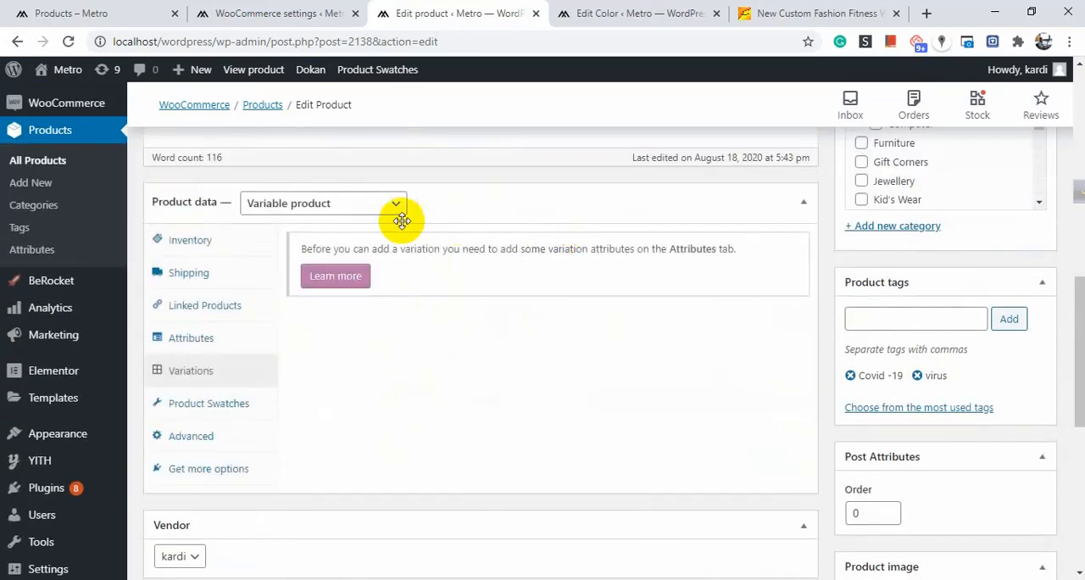
{"action": "left_click", "coordinate": [381, 209]}
{"action": "left_click", "coordinate": [381, 218]}
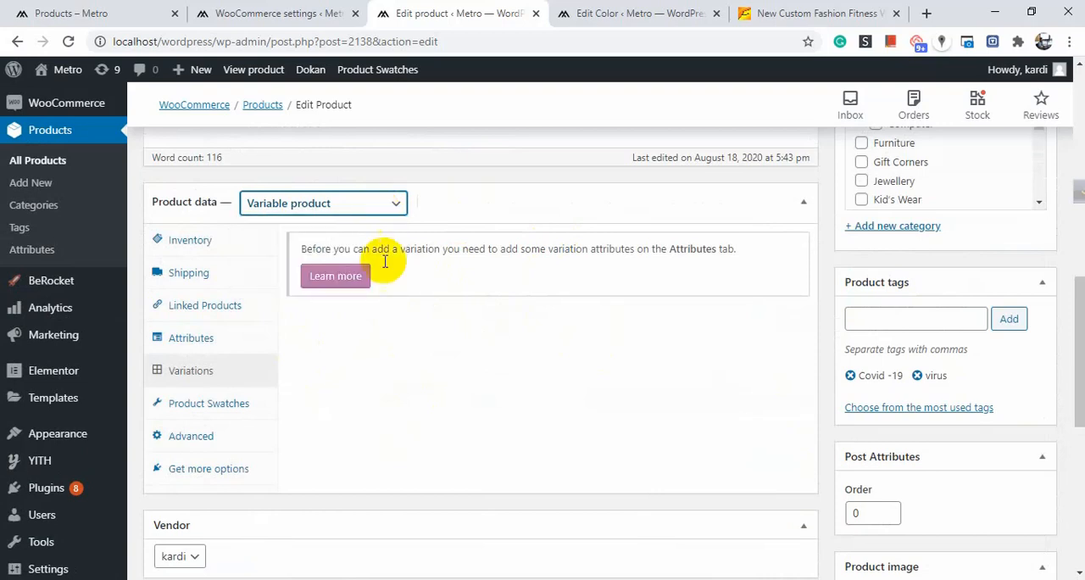
{"action": "left_click", "coordinate": [271, 366]}
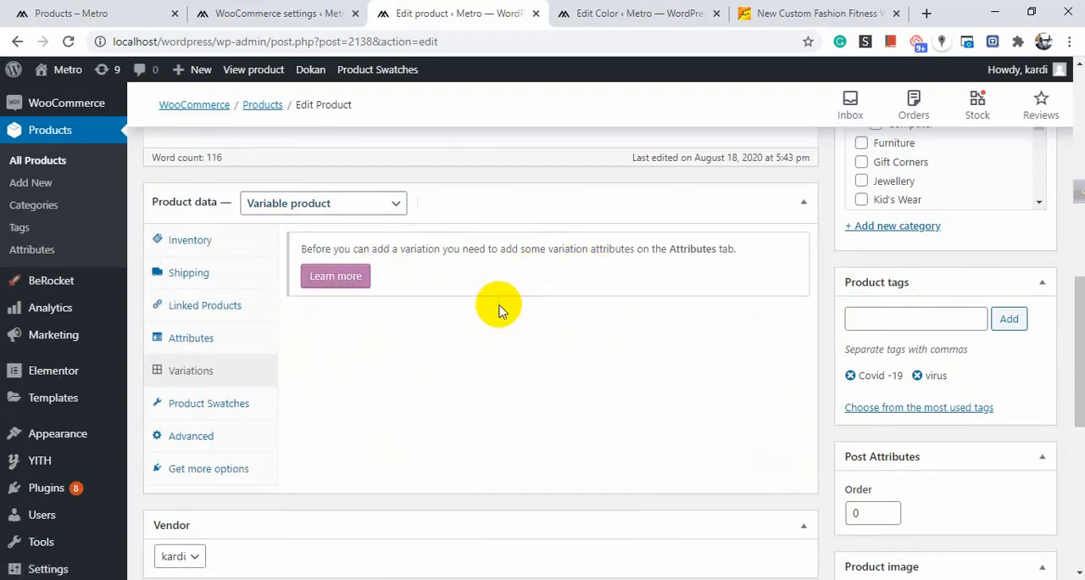
{"action": "key", "text": "XF86AudioLowerVolume"}
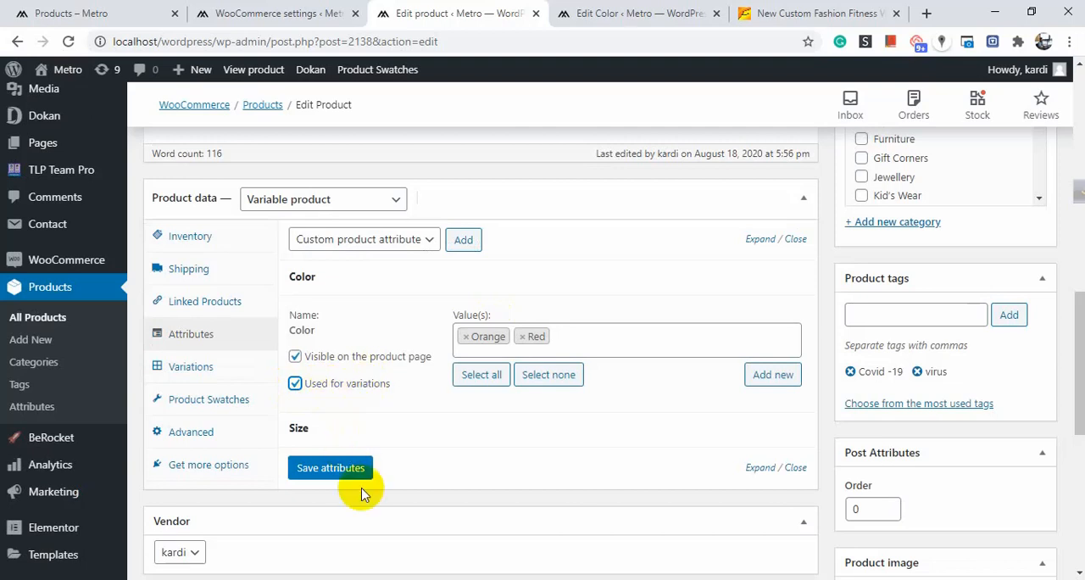
Save the attributes with Color and Size used for variations, then create variations from all attributes.
{"action": "left_click", "coordinate": [354, 473]}
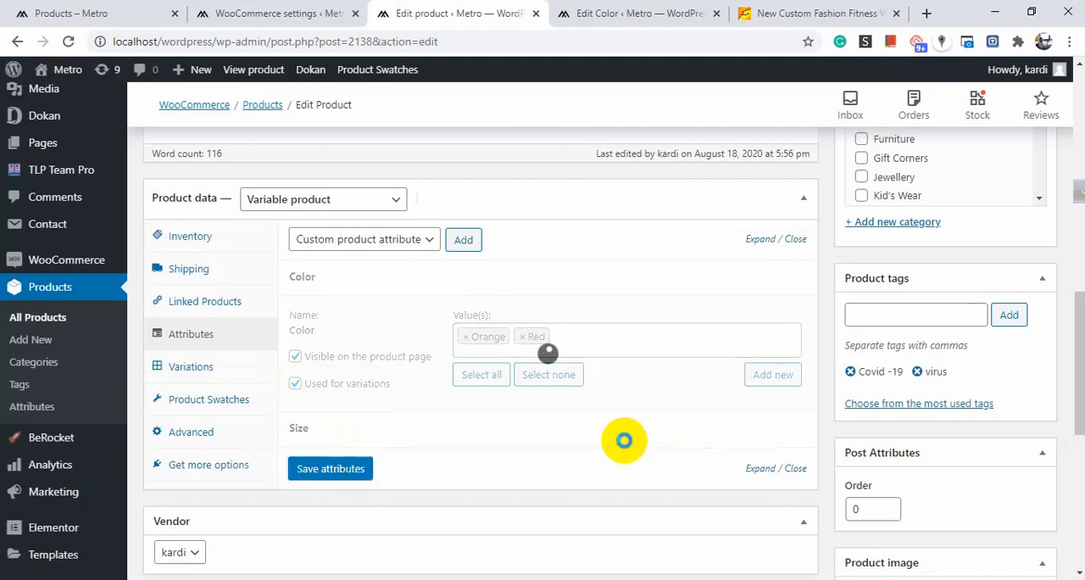
{"action": "left_click", "coordinate": [526, 310]}
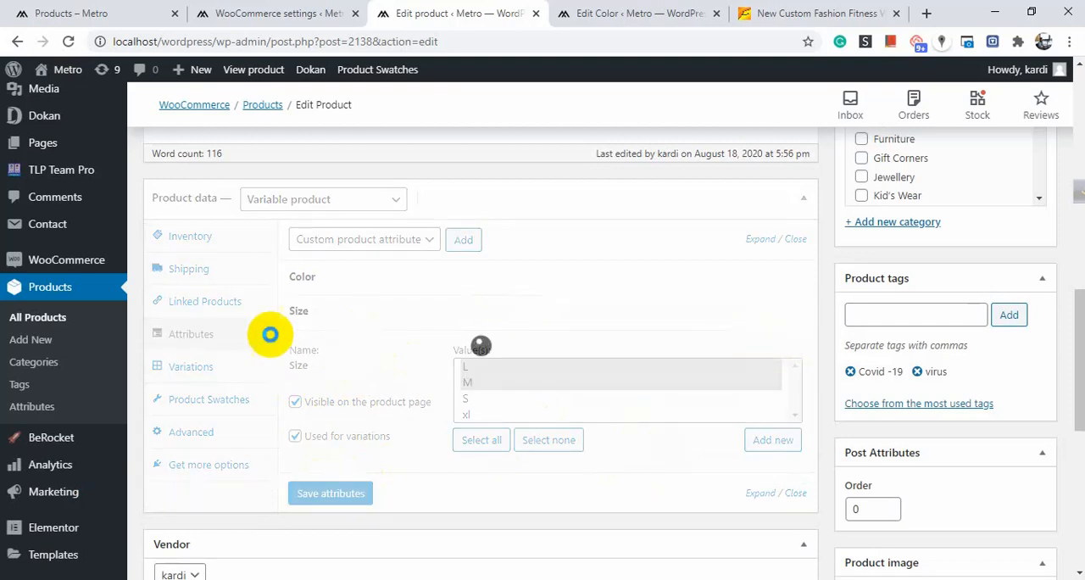
{"action": "left_click", "coordinate": [210, 373]}
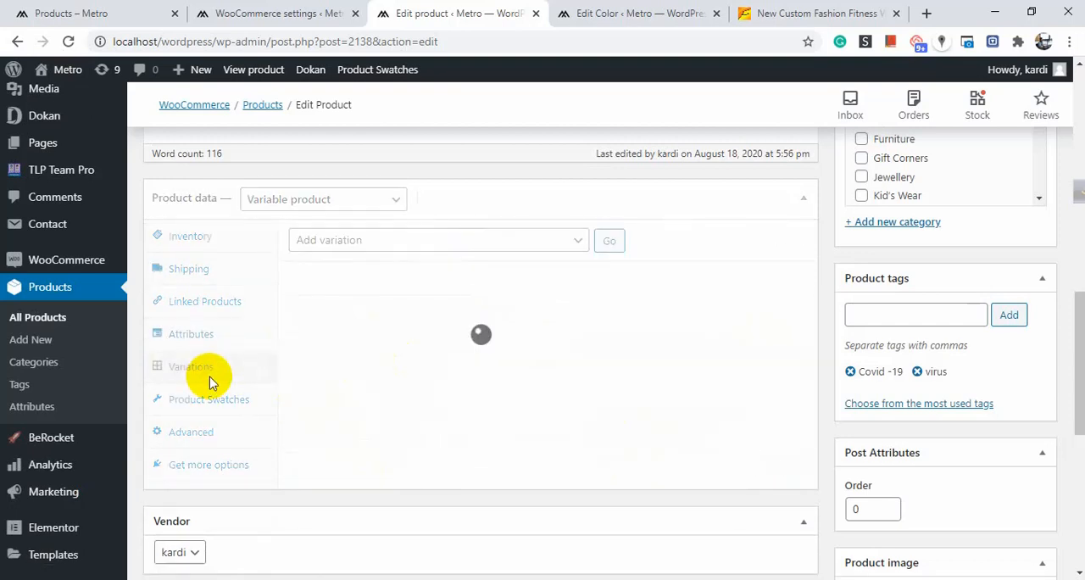
{"action": "left_click", "coordinate": [554, 241]}
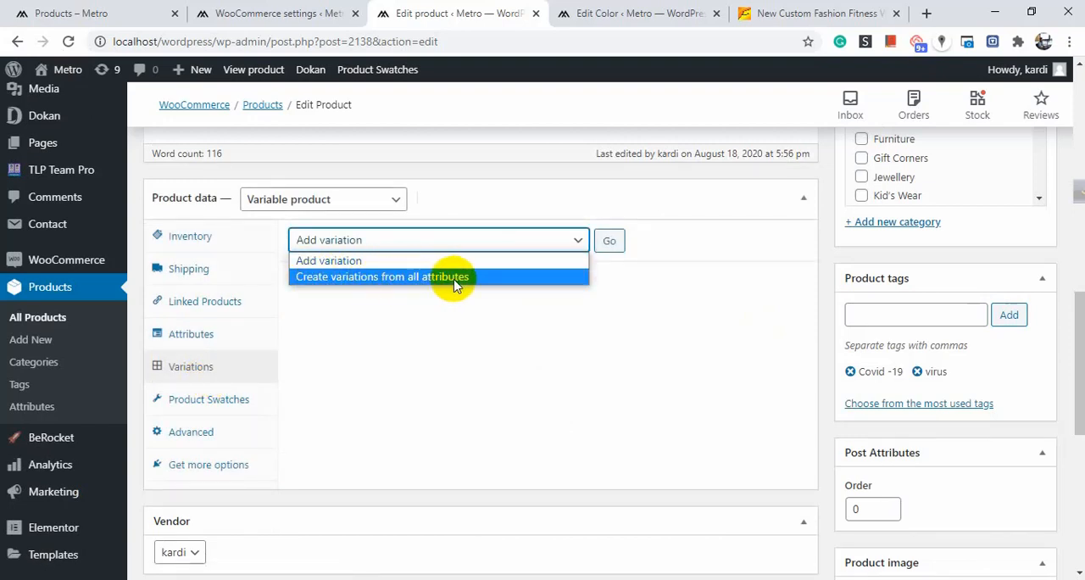
{"action": "left_click", "coordinate": [507, 277]}
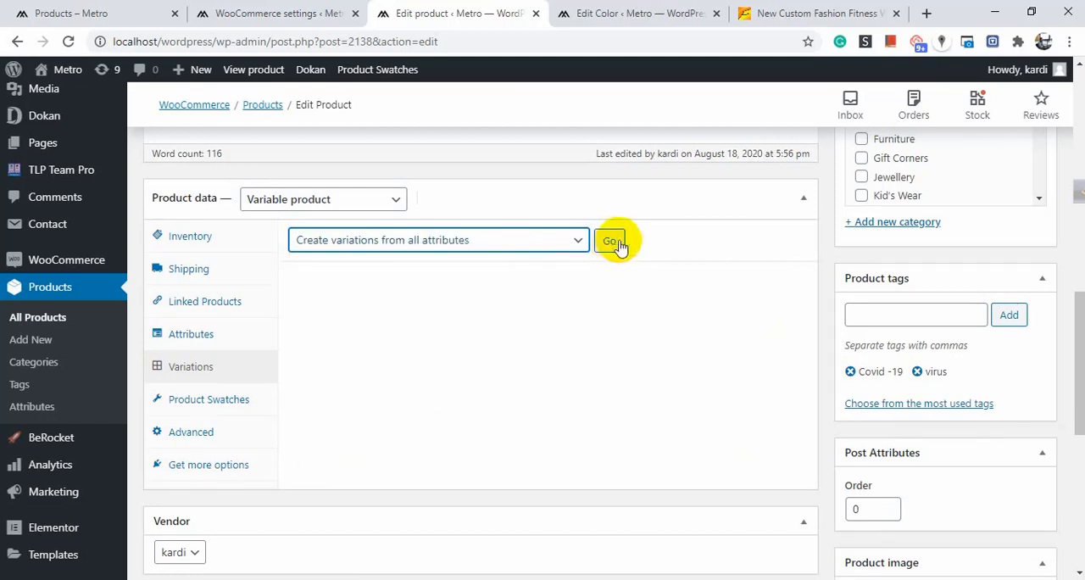
{"action": "left_click", "coordinate": [609, 243]}
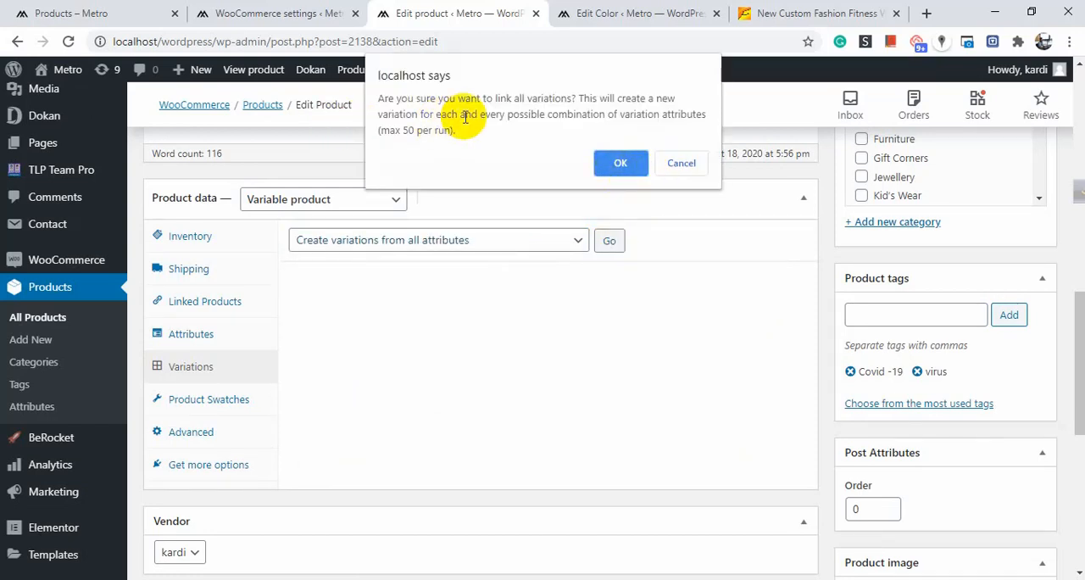
{"action": "left_click", "coordinate": [619, 161]}
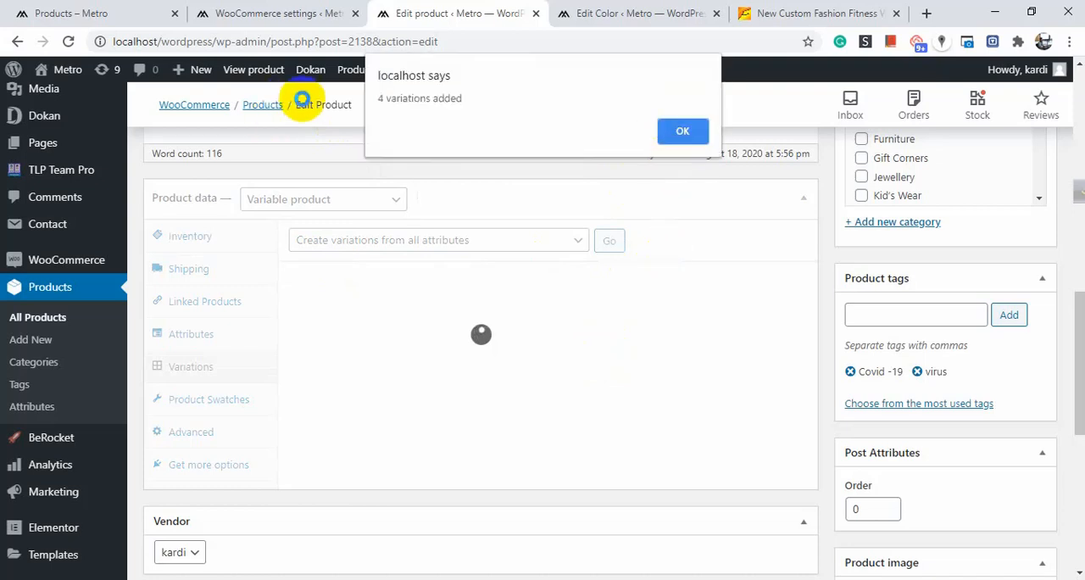
{"action": "left_click", "coordinate": [683, 136]}
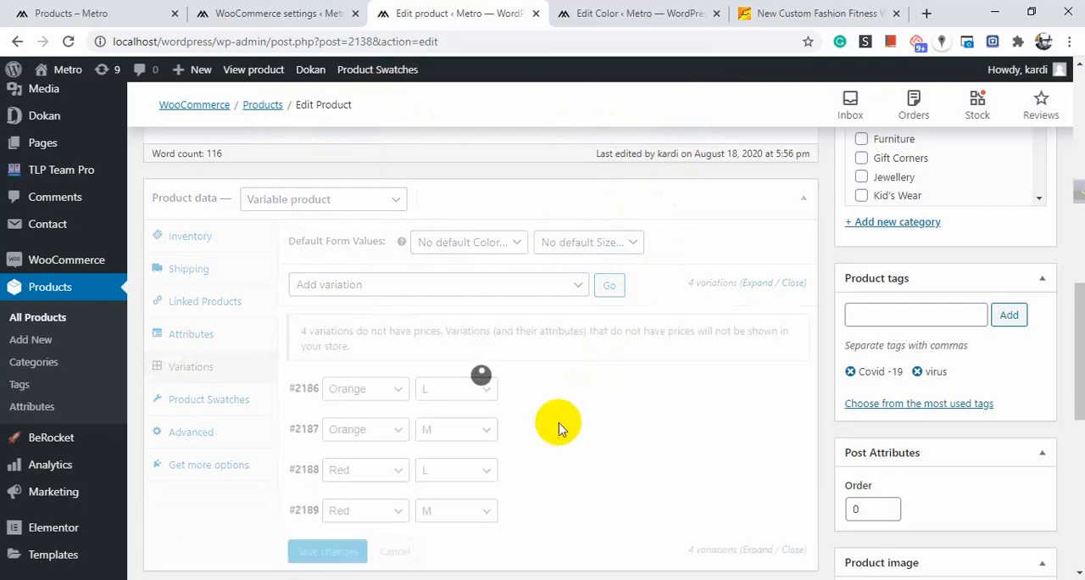
Expand the Orange / L variation and set its variation image to the pink mask picture (images.jpg) from the media library.
{"action": "scroll", "coordinate": [555, 395], "scroll_direction": "down", "scroll_amount": 2}
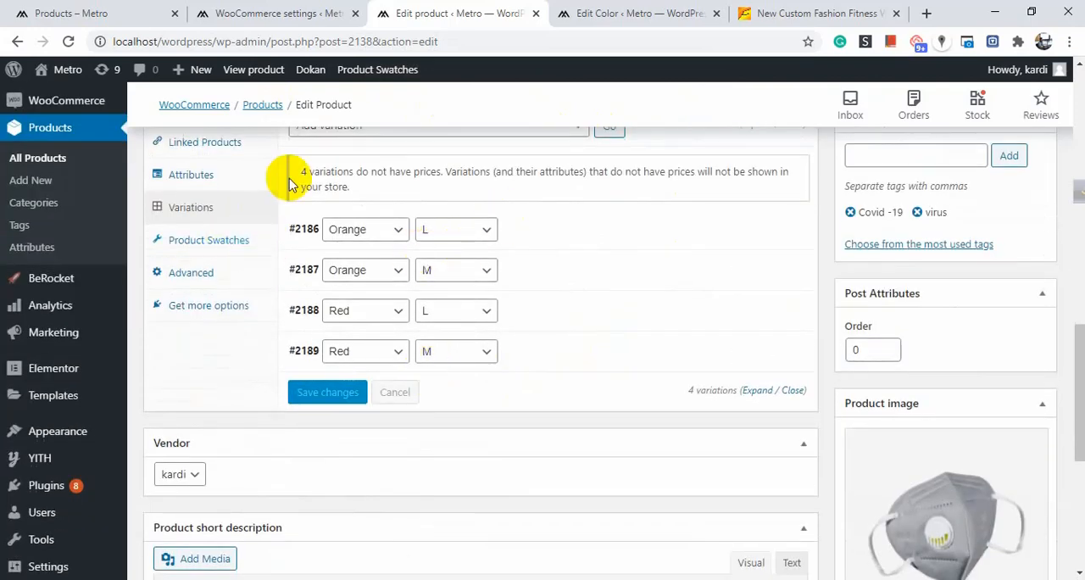
{"action": "scroll", "coordinate": [441, 229], "scroll_direction": "up", "scroll_amount": 1}
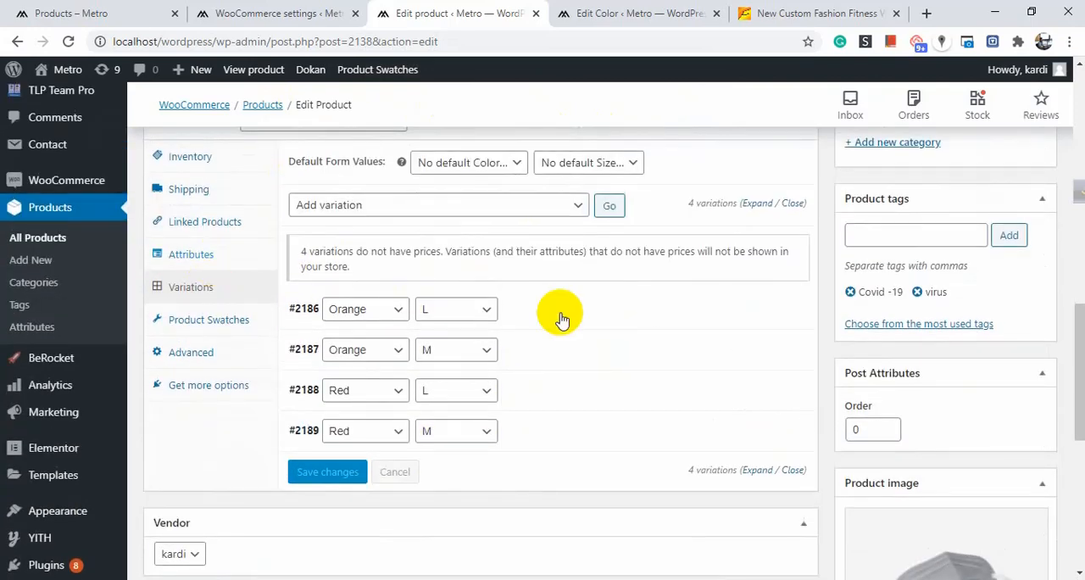
{"action": "left_click", "coordinate": [625, 310]}
{"action": "scroll", "coordinate": [582, 322], "scroll_direction": "down", "scroll_amount": 2}
{"action": "scroll", "coordinate": [466, 324], "scroll_direction": "down", "scroll_amount": 2}
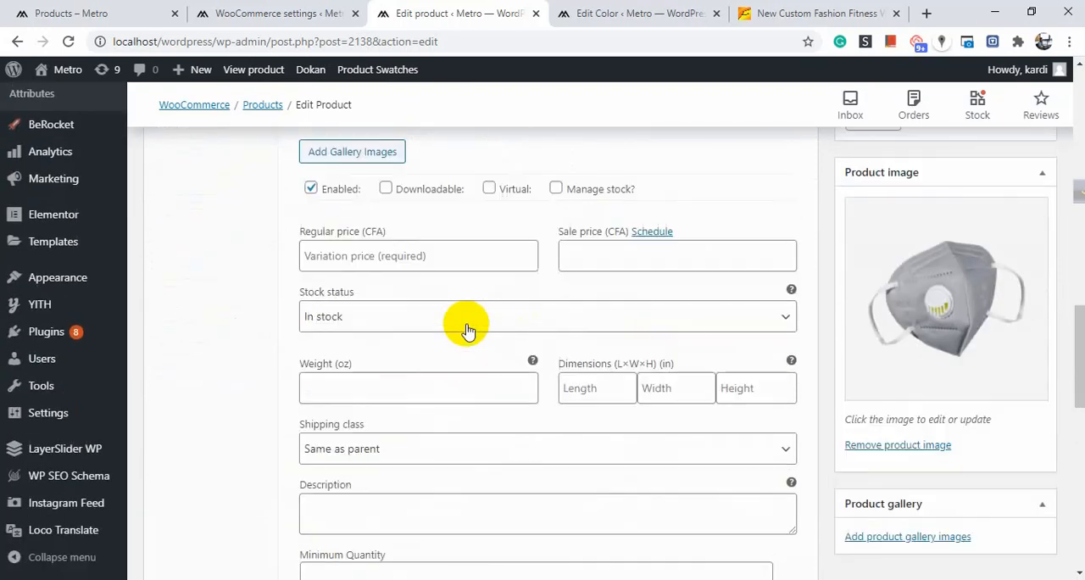
{"action": "scroll", "coordinate": [433, 321], "scroll_direction": "up", "scroll_amount": 2}
{"action": "left_click", "coordinate": [337, 230]}
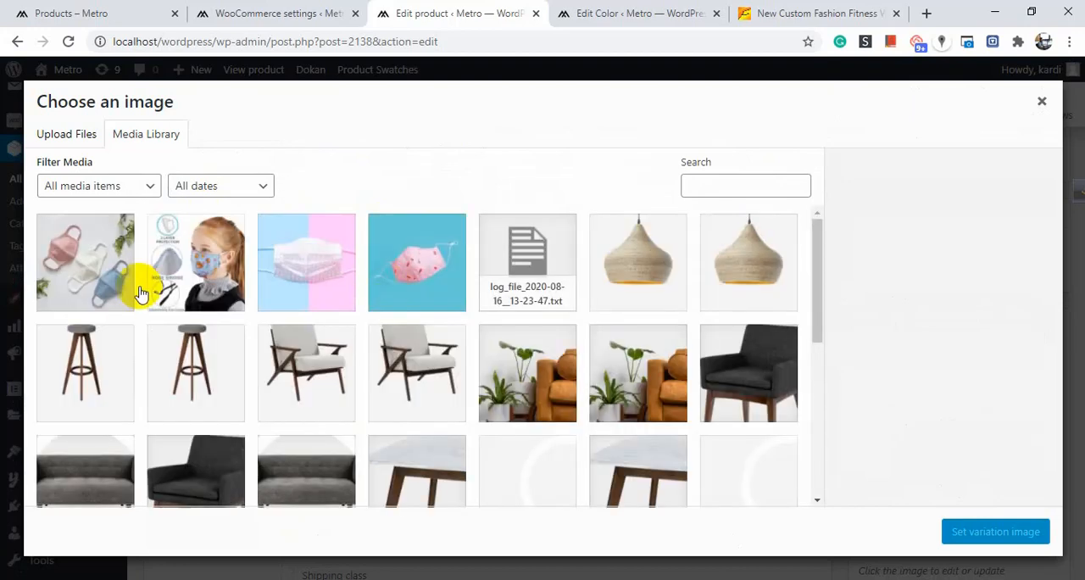
{"action": "left_click", "coordinate": [432, 282]}
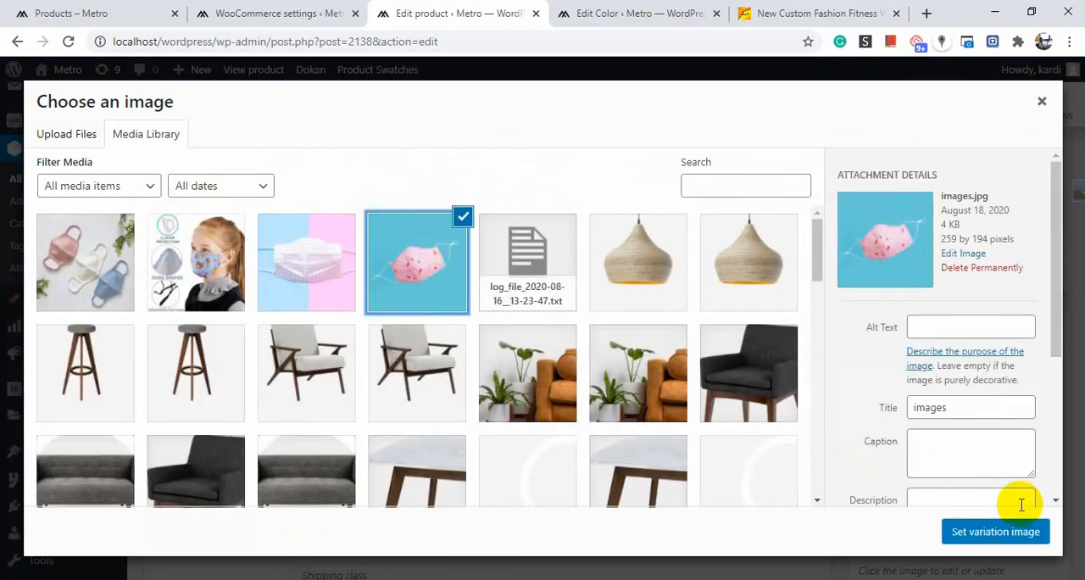
{"action": "left_click", "coordinate": [1015, 532]}
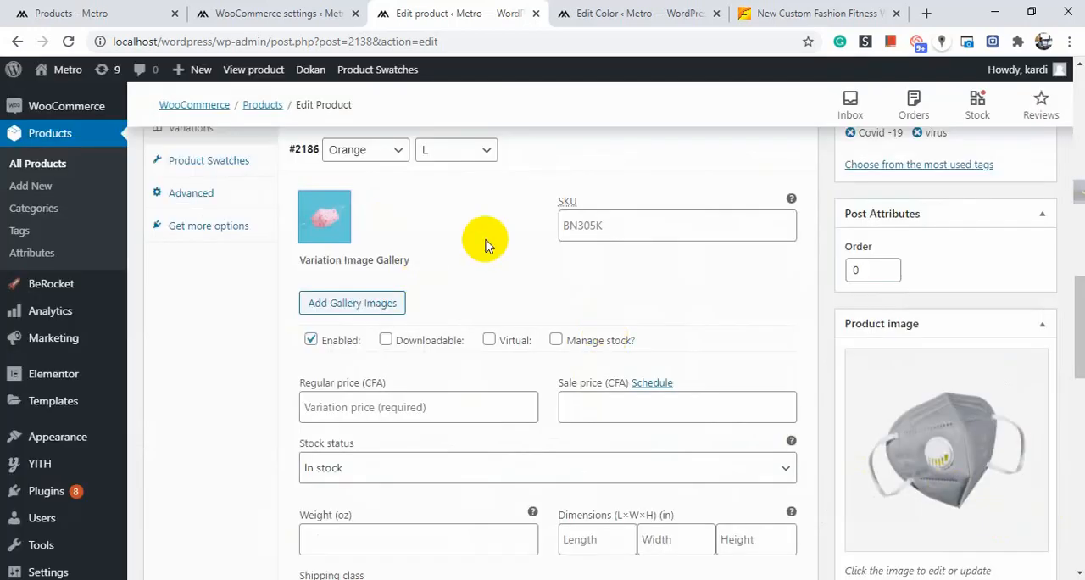
Enter ggf as the SKU of the Orange / L variation.
{"action": "scroll", "coordinate": [484, 243], "scroll_direction": "up", "scroll_amount": 3}
{"action": "scroll", "coordinate": [484, 242], "scroll_direction": "down", "scroll_amount": 3}
{"action": "left_click", "coordinate": [639, 226]}
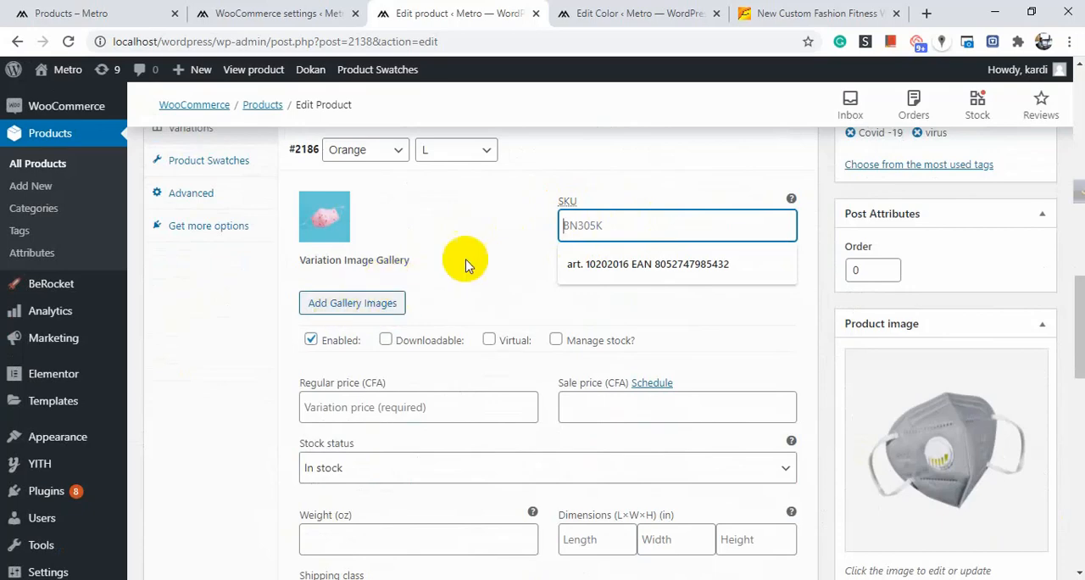
{"action": "scroll", "coordinate": [474, 254], "scroll_direction": "down", "scroll_amount": 3}
{"action": "scroll", "coordinate": [411, 301], "scroll_direction": "up", "scroll_amount": 2}
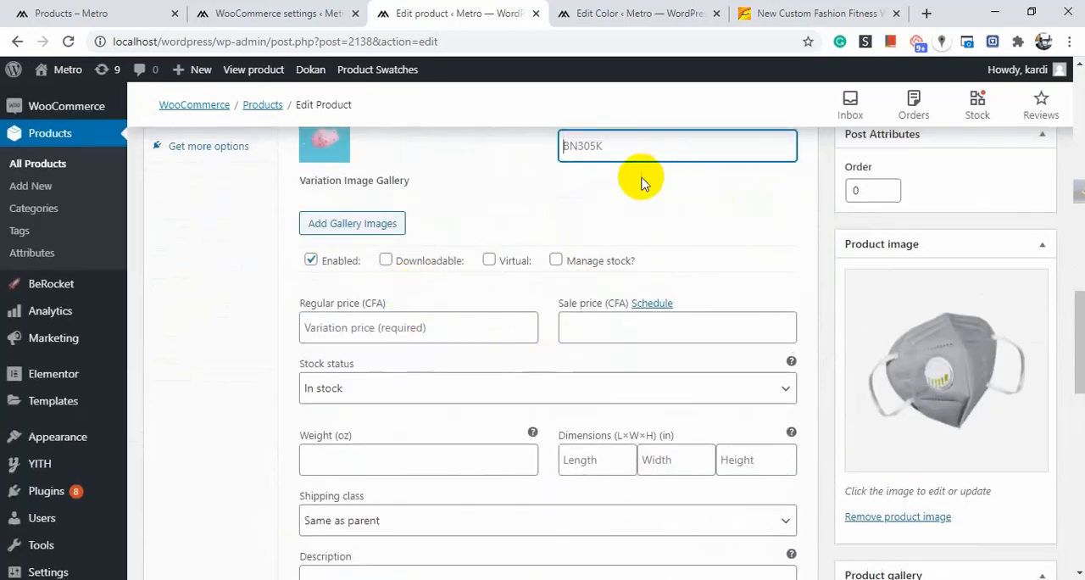
{"action": "scroll", "coordinate": [634, 191], "scroll_direction": "up", "scroll_amount": 1}
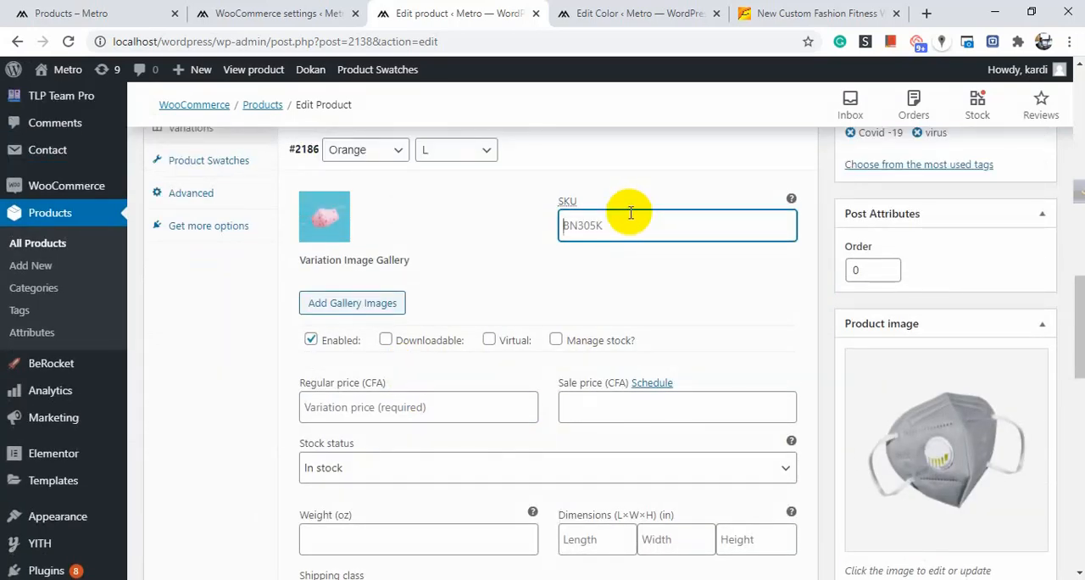
{"action": "type", "text": "ggf"}
Set the Orange / L variation's regular price to 10.
{"action": "scroll", "coordinate": [491, 257], "scroll_direction": "down", "scroll_amount": 2}
{"action": "scroll", "coordinate": [407, 255], "scroll_direction": "up", "scroll_amount": 1}
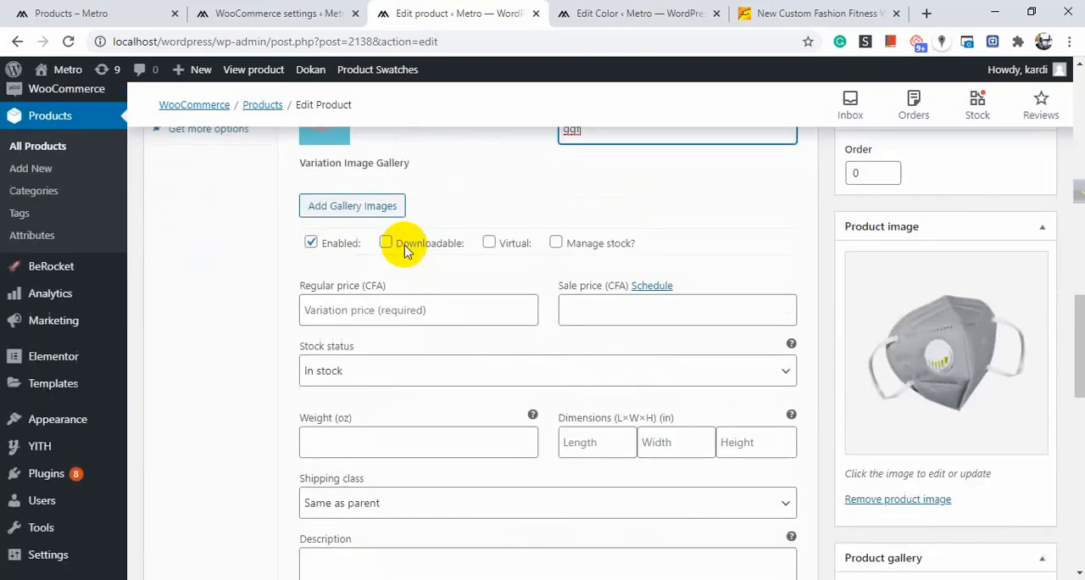
{"action": "scroll", "coordinate": [460, 329], "scroll_direction": "down", "scroll_amount": 1}
{"action": "left_click", "coordinate": [441, 246]}
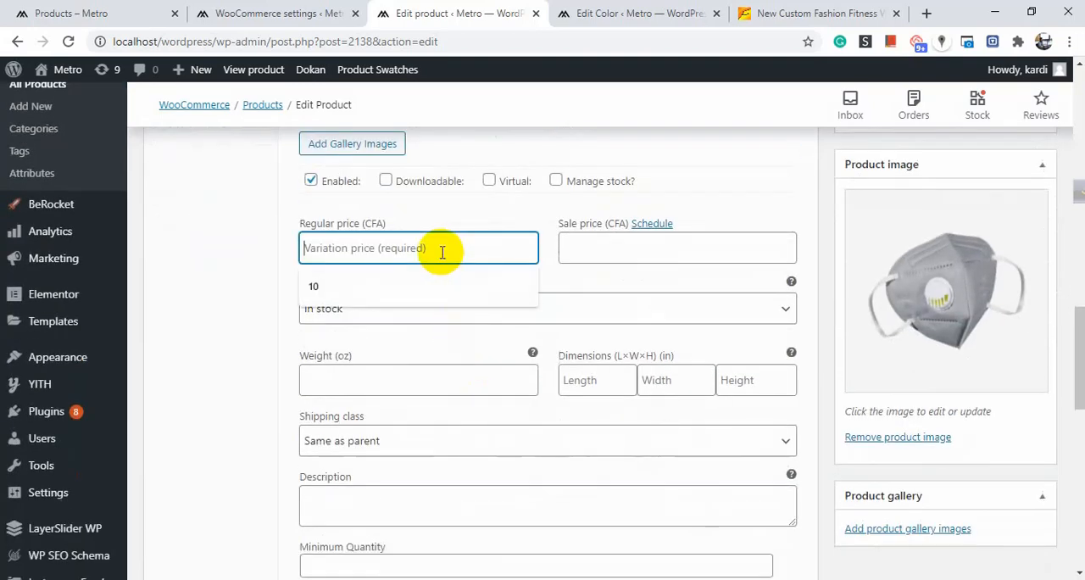
{"action": "left_click", "coordinate": [359, 286]}
Expand the Orange / M variation and add the white mask picture (lede_social25203.jpg) to its variation image gallery.
{"action": "scroll", "coordinate": [639, 250], "scroll_direction": "down", "scroll_amount": 1}
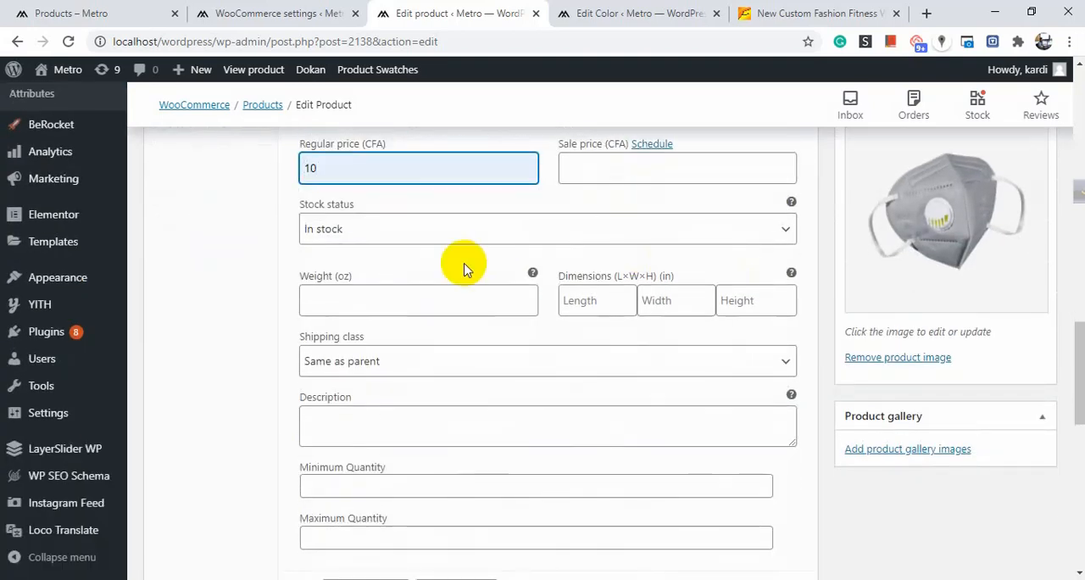
{"action": "scroll", "coordinate": [564, 282], "scroll_direction": "down", "scroll_amount": 3}
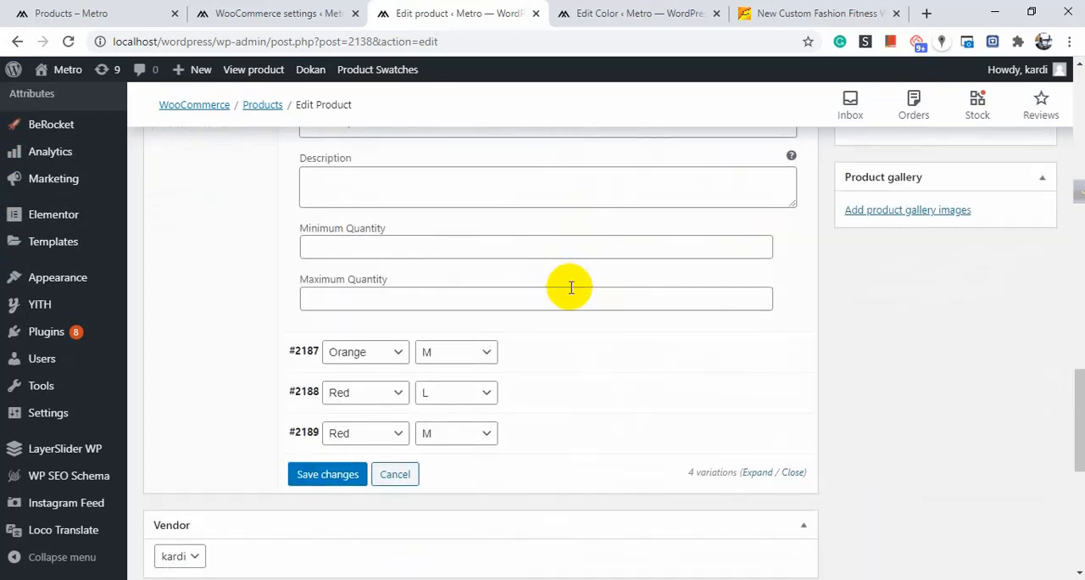
{"action": "scroll", "coordinate": [570, 287], "scroll_direction": "down", "scroll_amount": 1}
{"action": "left_click", "coordinate": [571, 292]}
{"action": "scroll", "coordinate": [571, 288], "scroll_direction": "down", "scroll_amount": 1}
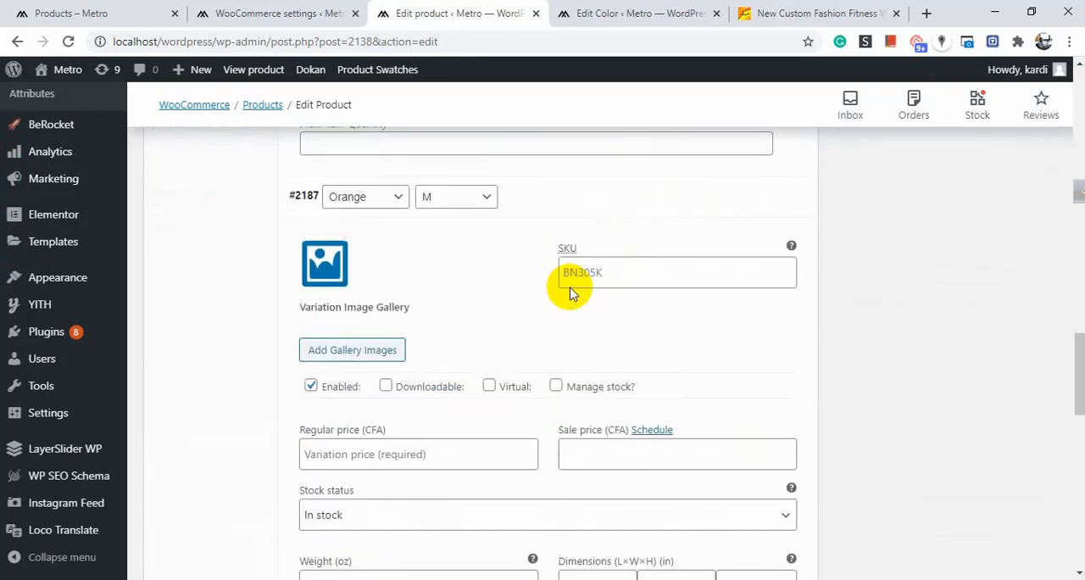
{"action": "left_click", "coordinate": [327, 347]}
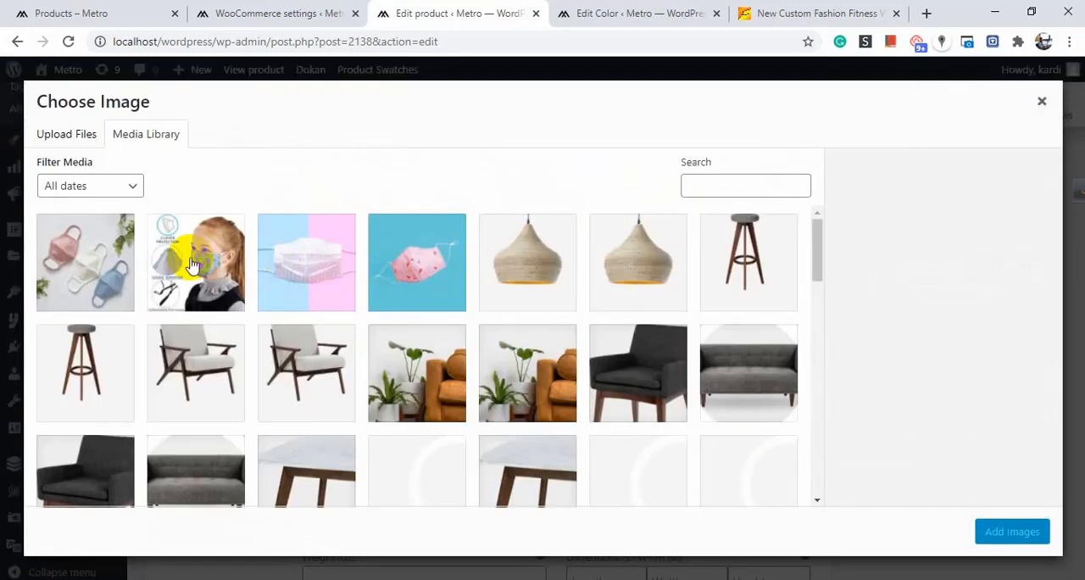
{"action": "left_click", "coordinate": [312, 271]}
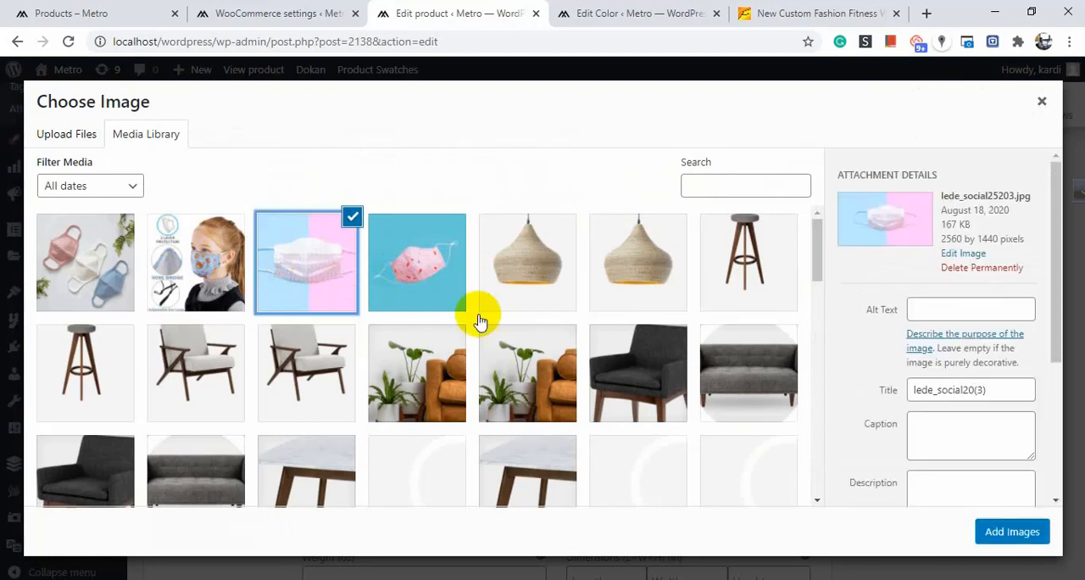
{"action": "left_click", "coordinate": [1015, 534]}
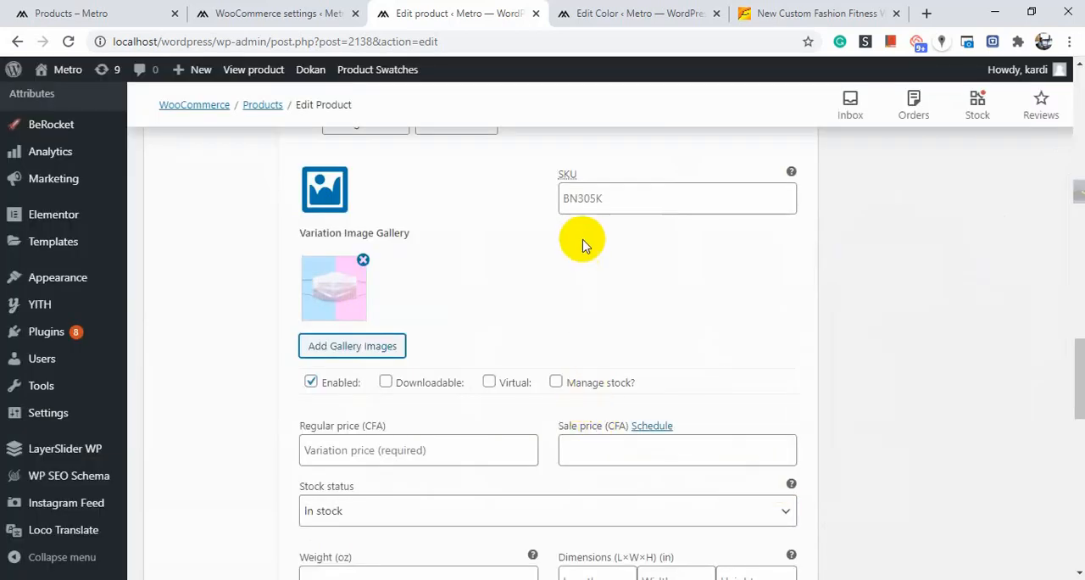
Enter ff as the SKU of the Orange / M variation.
{"action": "scroll", "coordinate": [581, 242], "scroll_direction": "down", "scroll_amount": 1}
{"action": "scroll", "coordinate": [595, 244], "scroll_direction": "up", "scroll_amount": 3}
{"action": "scroll", "coordinate": [595, 244], "scroll_direction": "down", "scroll_amount": 2}
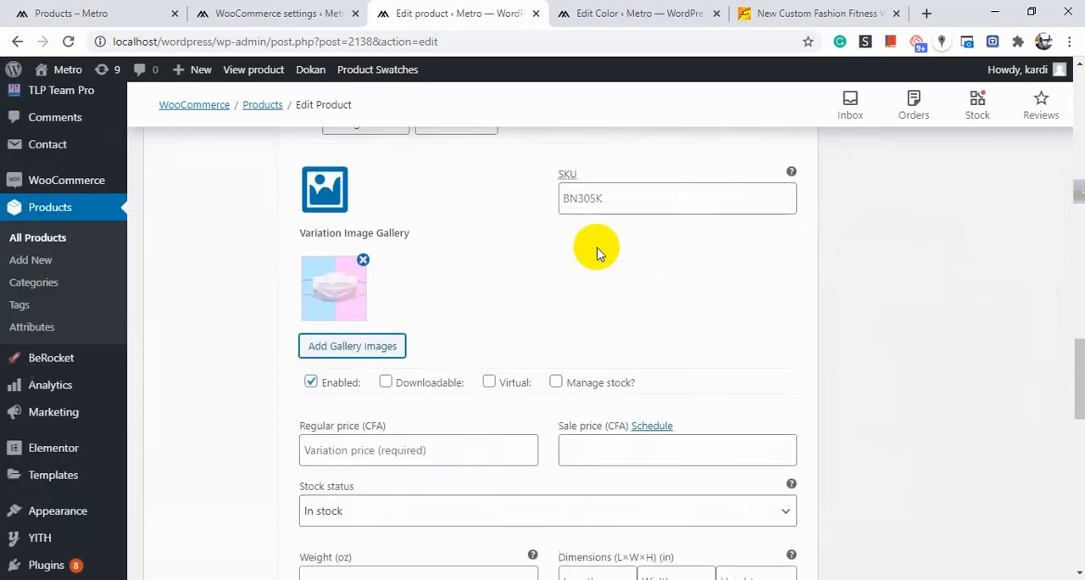
{"action": "scroll", "coordinate": [595, 244], "scroll_direction": "up", "scroll_amount": 1}
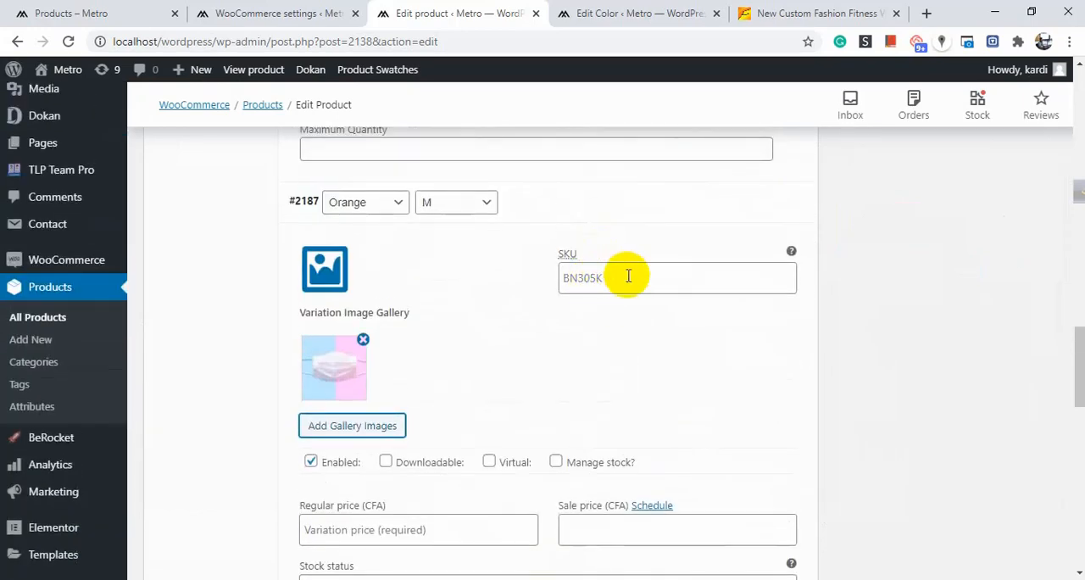
{"action": "type", "text": "B"}
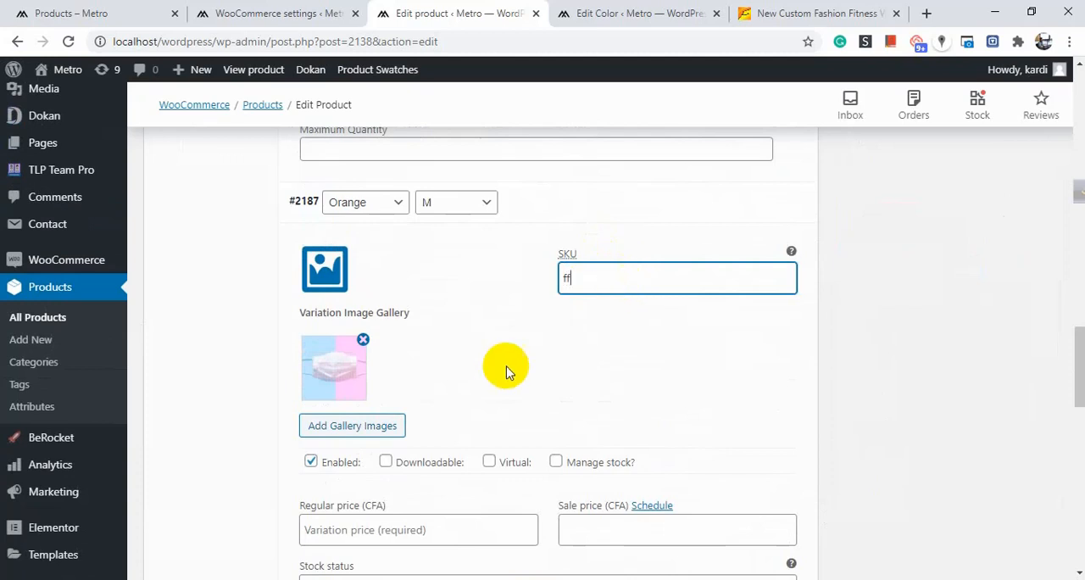
Set the Orange / M variation's regular price to 15.
{"action": "scroll", "coordinate": [504, 373], "scroll_direction": "down", "scroll_amount": 3}
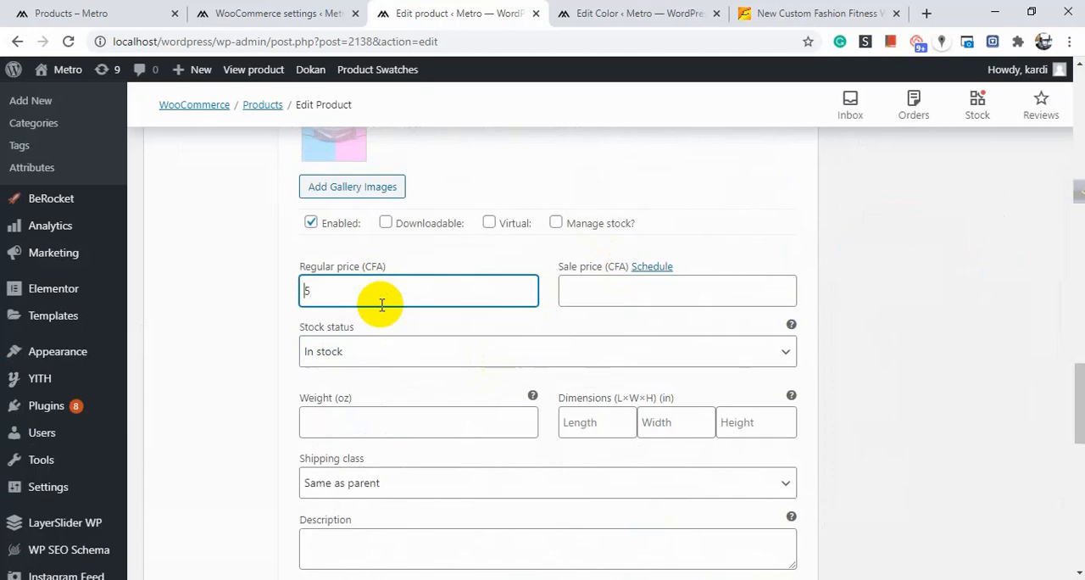
{"action": "scroll", "coordinate": [382, 306], "scroll_direction": "down", "scroll_amount": 3}
{"action": "scroll", "coordinate": [388, 296], "scroll_direction": "up", "scroll_amount": 3}
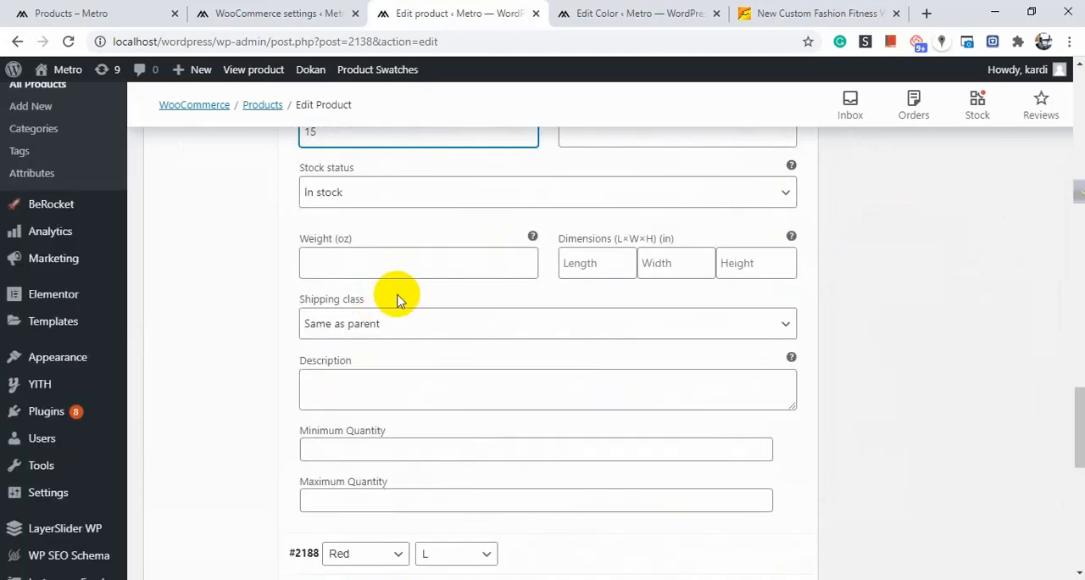
{"action": "scroll", "coordinate": [796, 259], "scroll_direction": "up", "scroll_amount": 2}
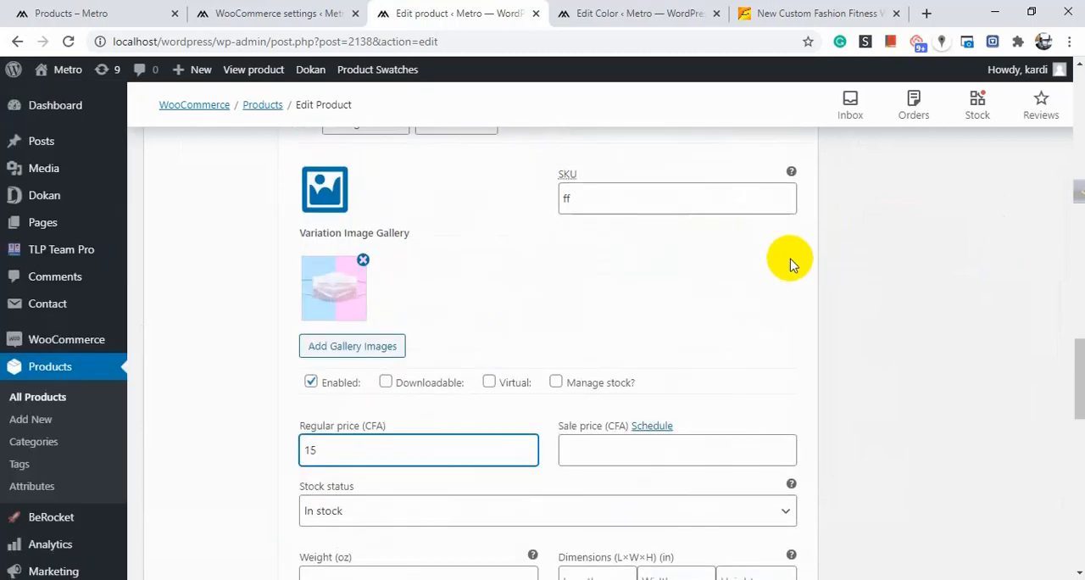
Expand the Red / L variation and set its variation image to the child-with-mask picture (42008062.jpg).
{"action": "scroll", "coordinate": [789, 263], "scroll_direction": "down", "scroll_amount": 6}
{"action": "scroll", "coordinate": [784, 271], "scroll_direction": "down", "scroll_amount": 3}
{"action": "left_click", "coordinate": [538, 235]}
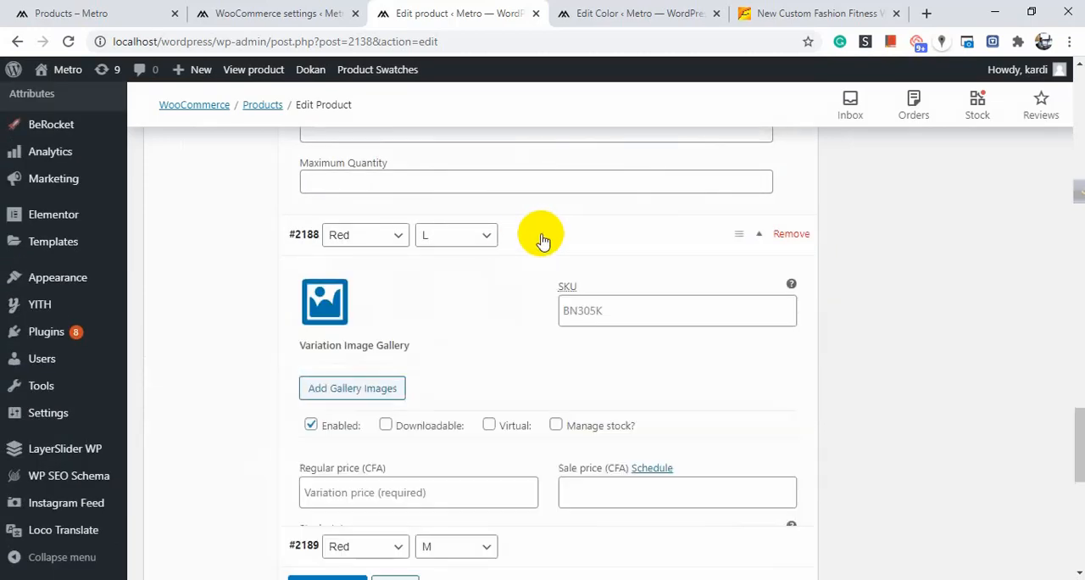
{"action": "scroll", "coordinate": [352, 242], "scroll_direction": "down", "scroll_amount": 1}
{"action": "left_click", "coordinate": [320, 223]}
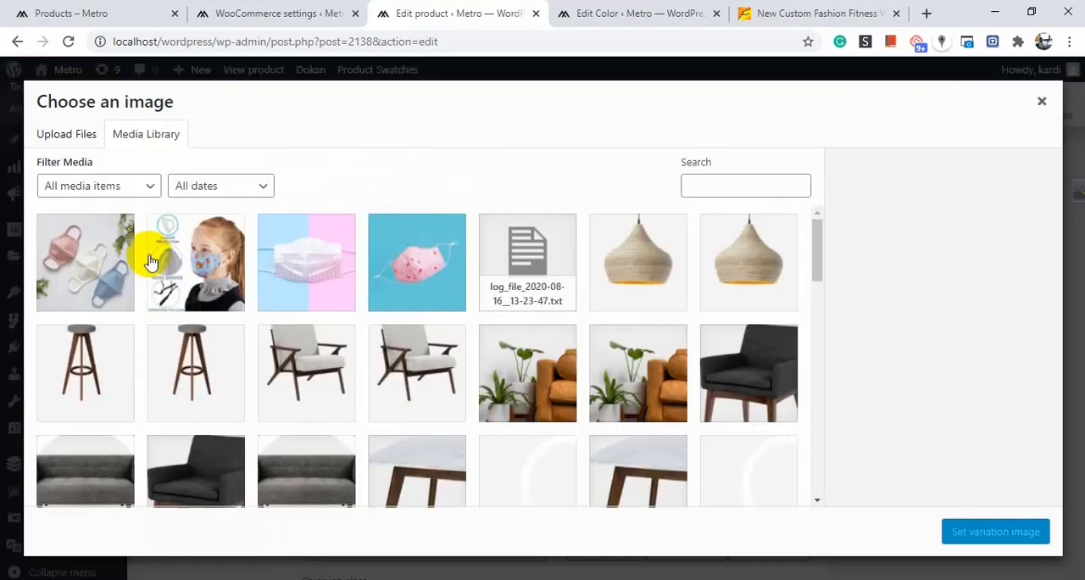
{"action": "left_click", "coordinate": [188, 263]}
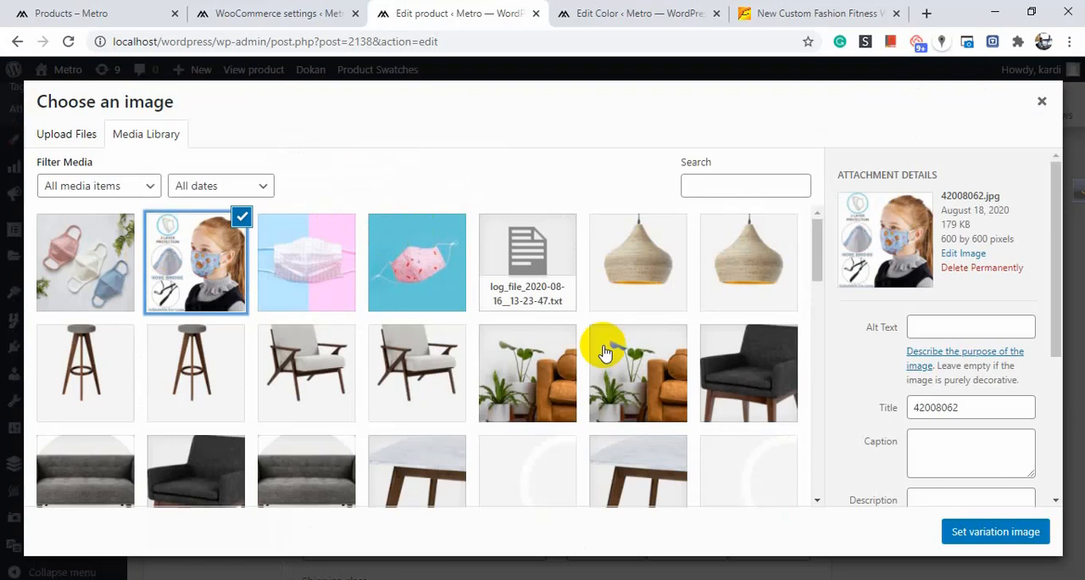
{"action": "left_click", "coordinate": [973, 536]}
Set the Red / L variation's SKU to ss and its regular price to 14.
{"action": "left_click", "coordinate": [650, 224]}
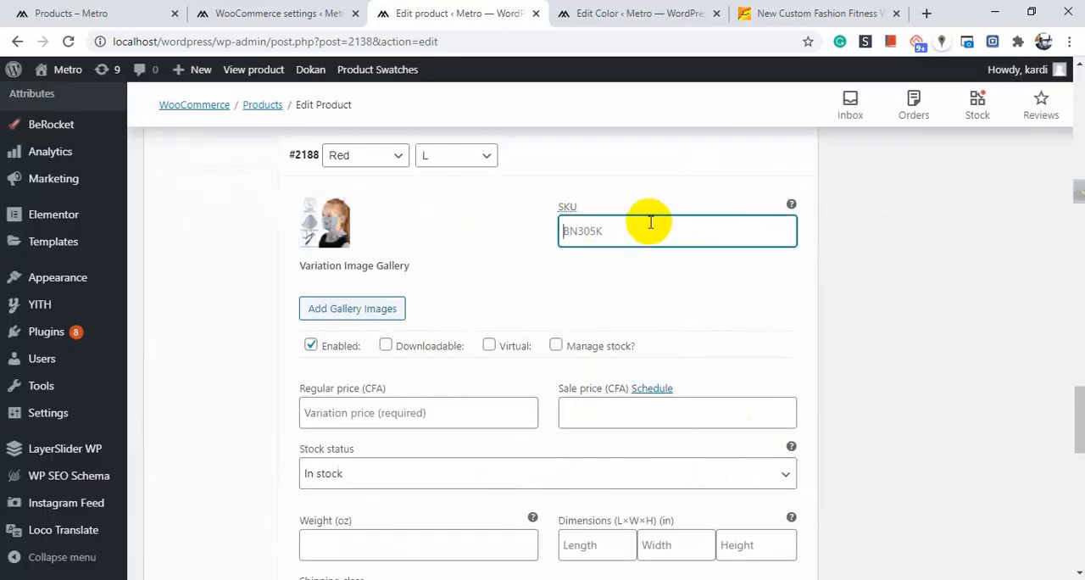
{"action": "type", "text": "sssd"}
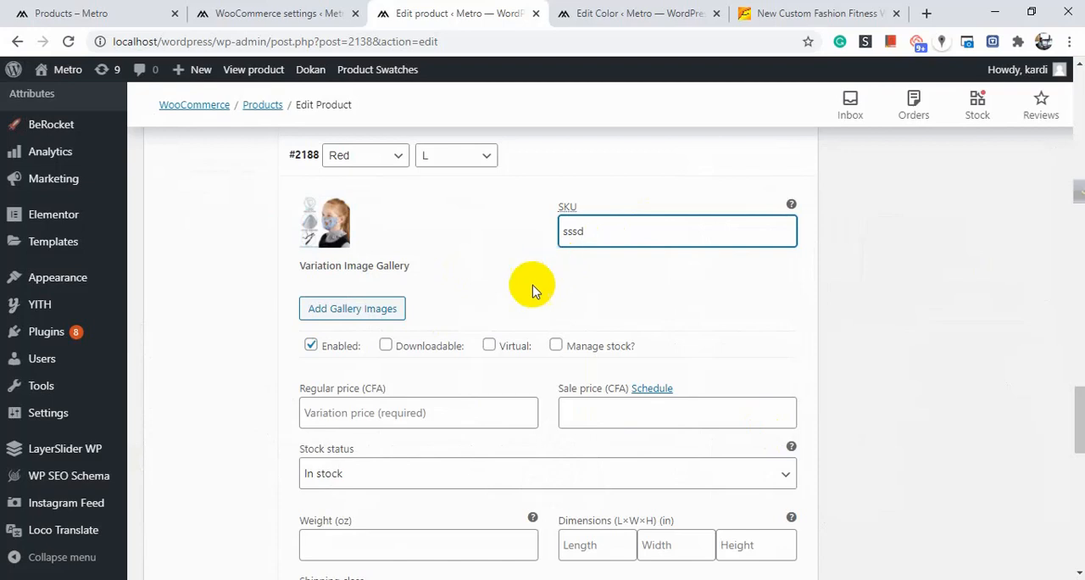
{"action": "scroll", "coordinate": [430, 351], "scroll_direction": "down", "scroll_amount": 3}
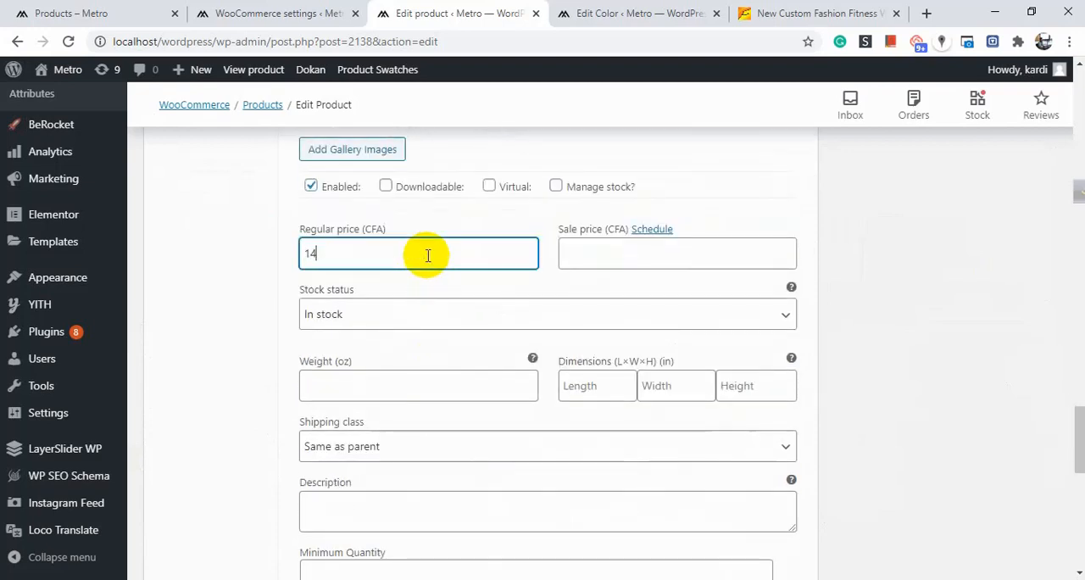
{"action": "scroll", "coordinate": [419, 261], "scroll_direction": "down", "scroll_amount": 2}
{"action": "scroll", "coordinate": [433, 238], "scroll_direction": "down", "scroll_amount": 2}
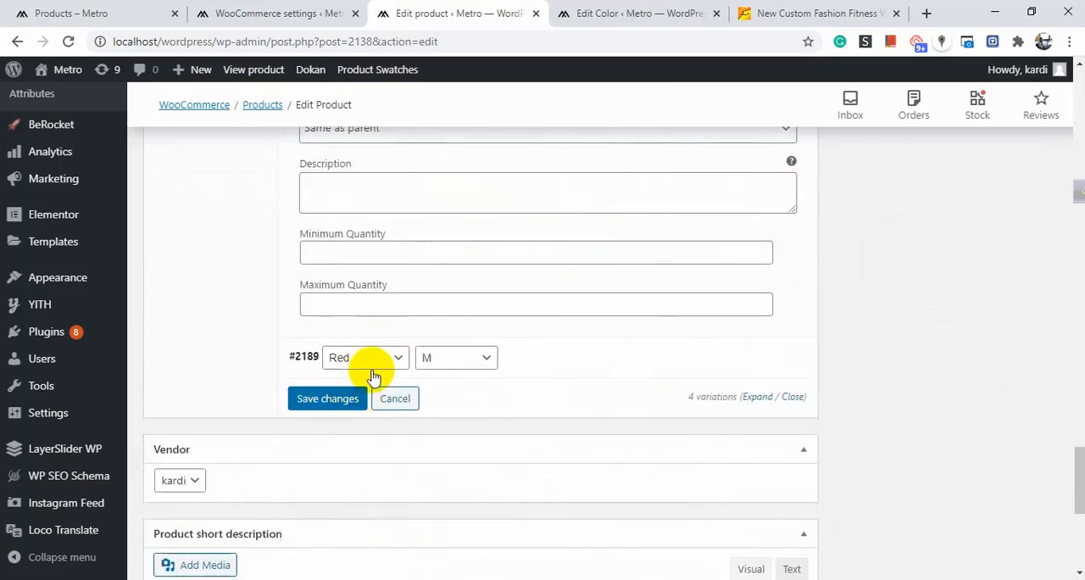
Expand the Red / M variation and set its variation image to the three-masks picture (960x0.jpg).
{"action": "left_click", "coordinate": [649, 359]}
{"action": "scroll", "coordinate": [482, 332], "scroll_direction": "down", "scroll_amount": 2}
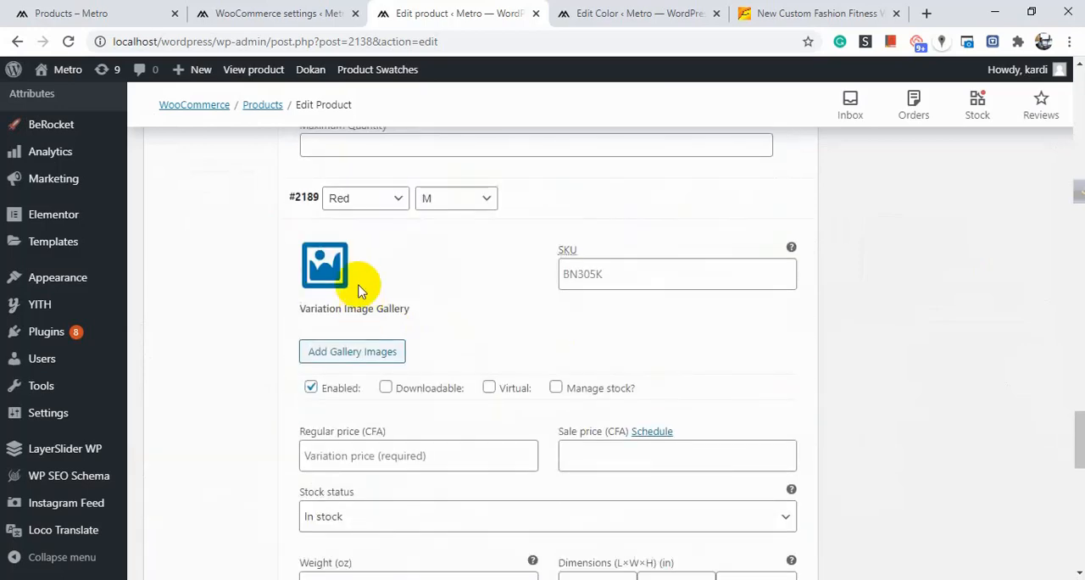
{"action": "left_click", "coordinate": [320, 273]}
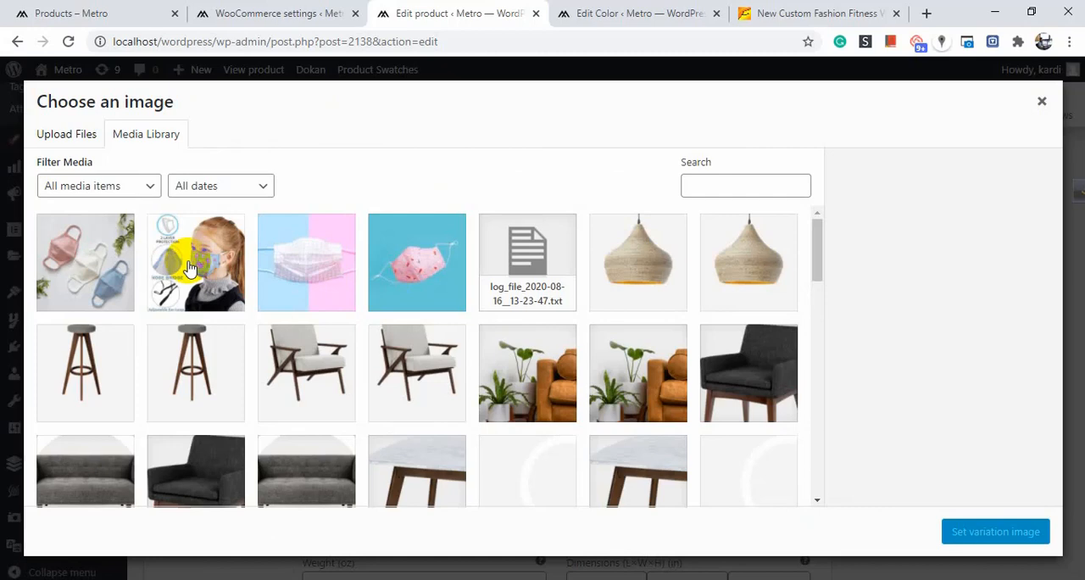
{"action": "left_click", "coordinate": [46, 273]}
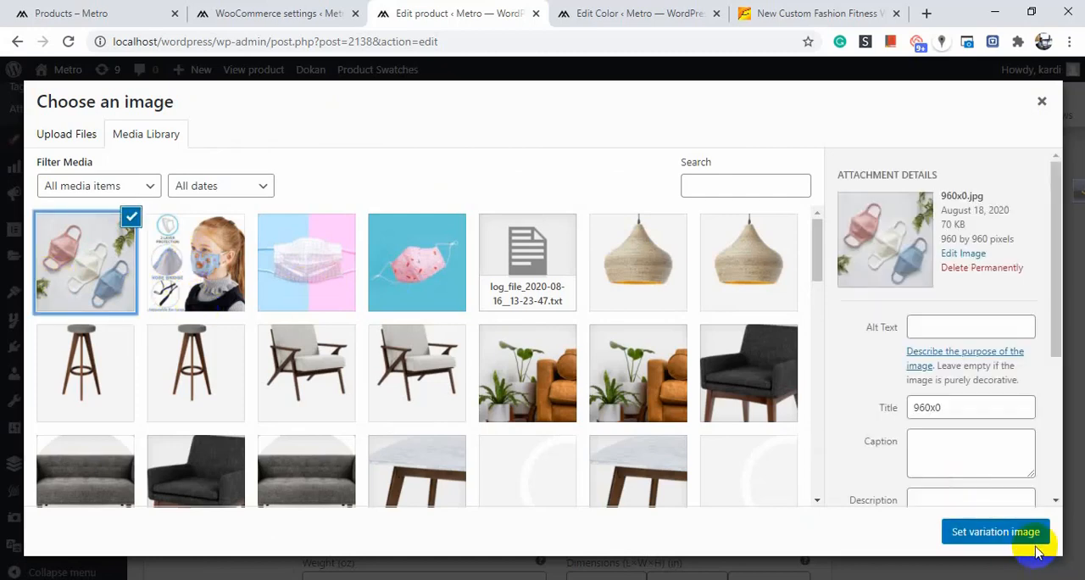
{"action": "left_click", "coordinate": [995, 532]}
Enter hgg as the SKU of the Red / M variation.
{"action": "scroll", "coordinate": [516, 335], "scroll_direction": "down", "scroll_amount": 5}
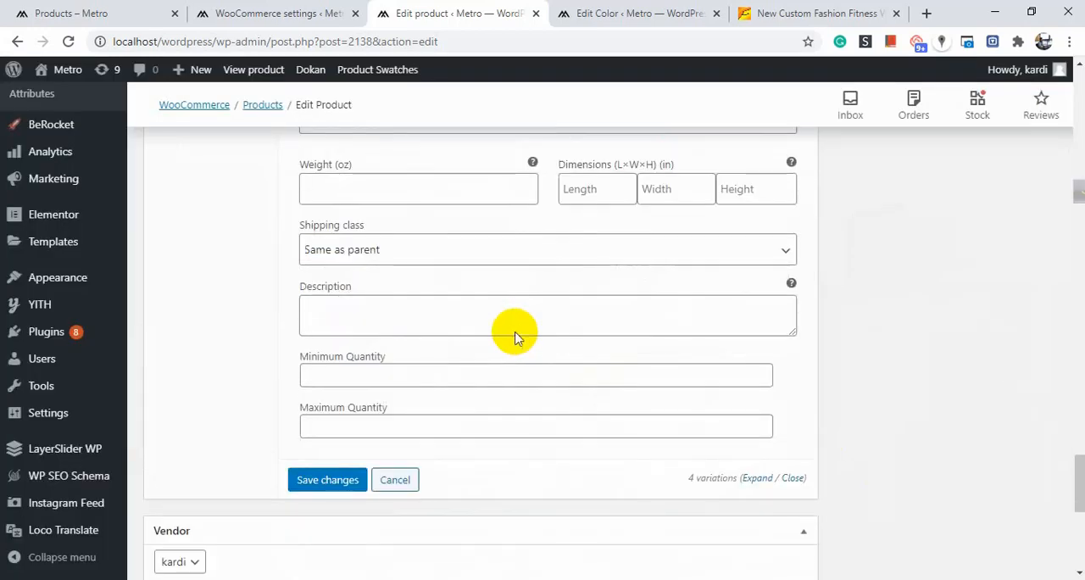
{"action": "scroll", "coordinate": [516, 335], "scroll_direction": "up", "scroll_amount": 3}
{"action": "left_click", "coordinate": [657, 194]}
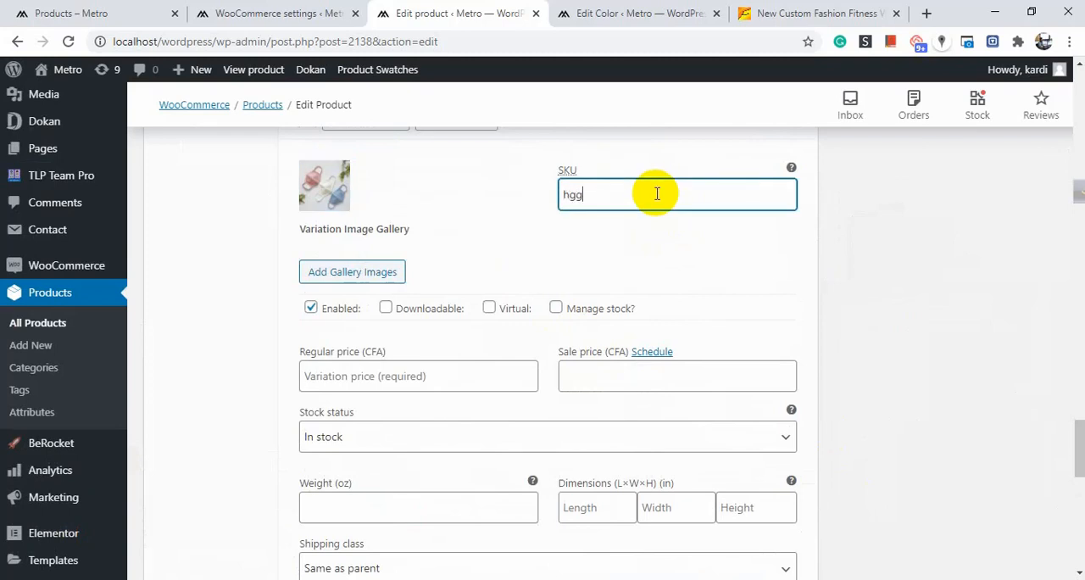
Set the Red / M variation's regular price to 17 and save the variation changes.
{"action": "scroll", "coordinate": [562, 225], "scroll_direction": "down", "scroll_amount": 2}
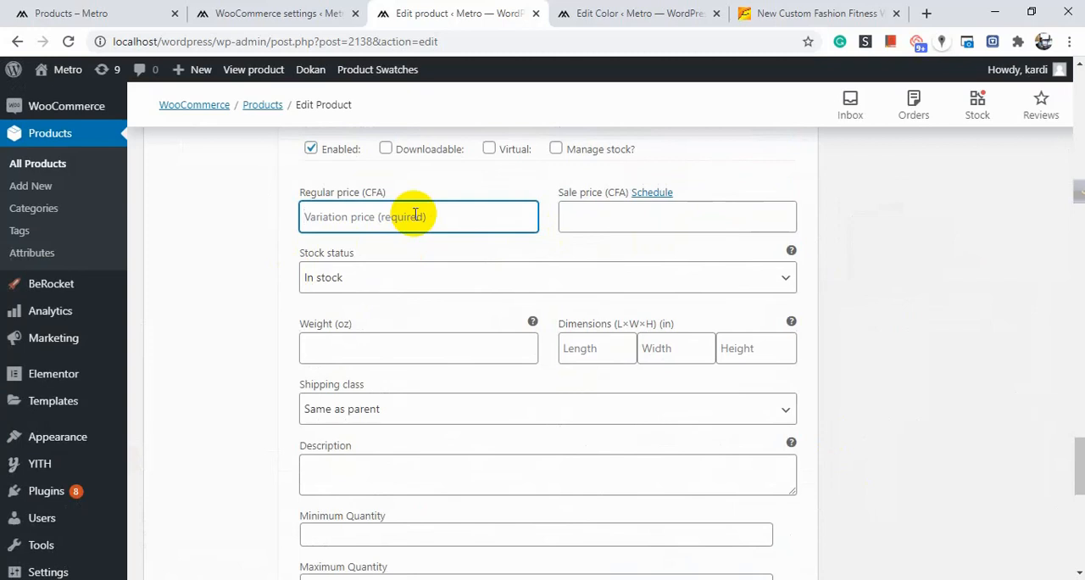
{"action": "left_click", "coordinate": [415, 214]}
{"action": "type", "text": "17"}
{"action": "scroll", "coordinate": [392, 270], "scroll_direction": "down", "scroll_amount": 4}
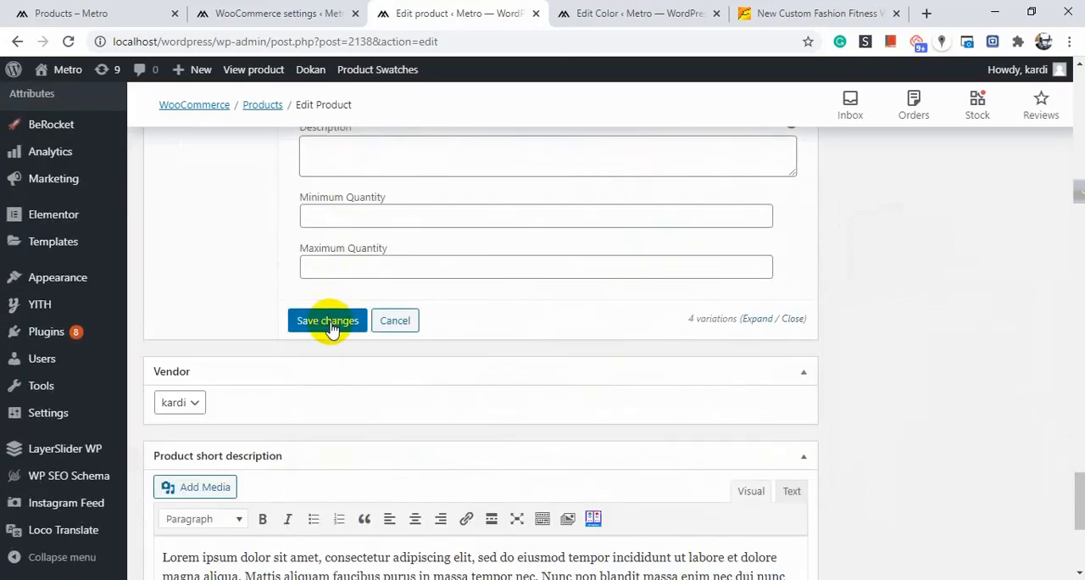
{"action": "left_click", "coordinate": [330, 325]}
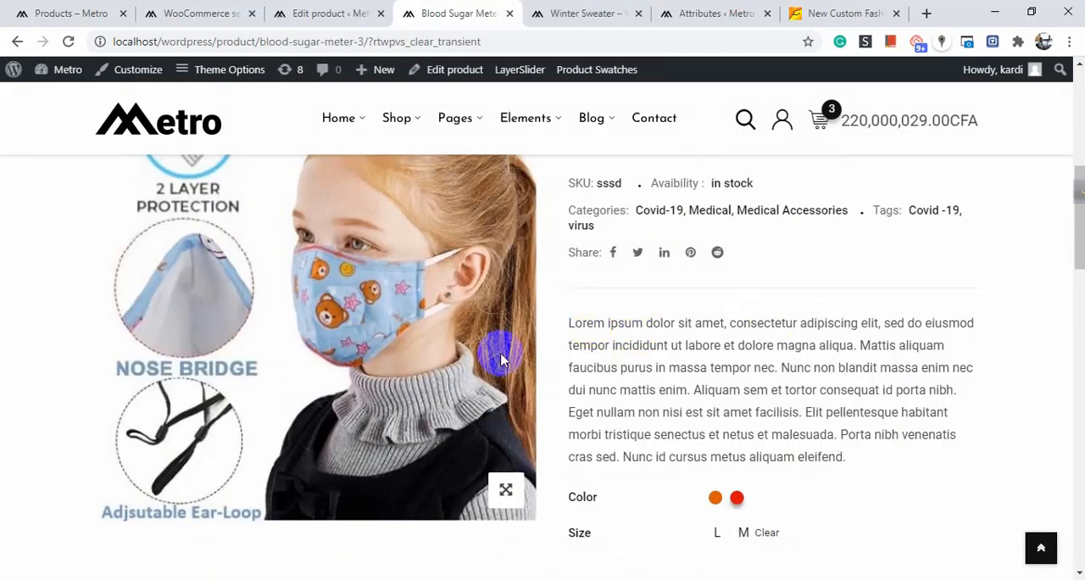
On the storefront product page, try the Orange, M and Red swatches to preview each variation.
{"action": "scroll", "coordinate": [387, 283], "scroll_direction": "up", "scroll_amount": 5}
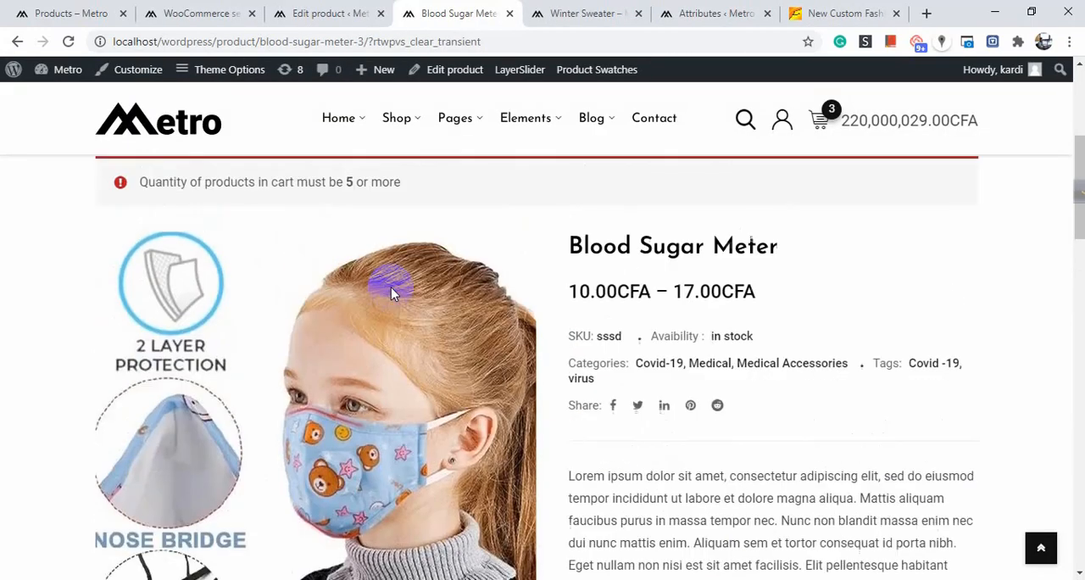
{"action": "scroll", "coordinate": [630, 251], "scroll_direction": "down", "scroll_amount": 5}
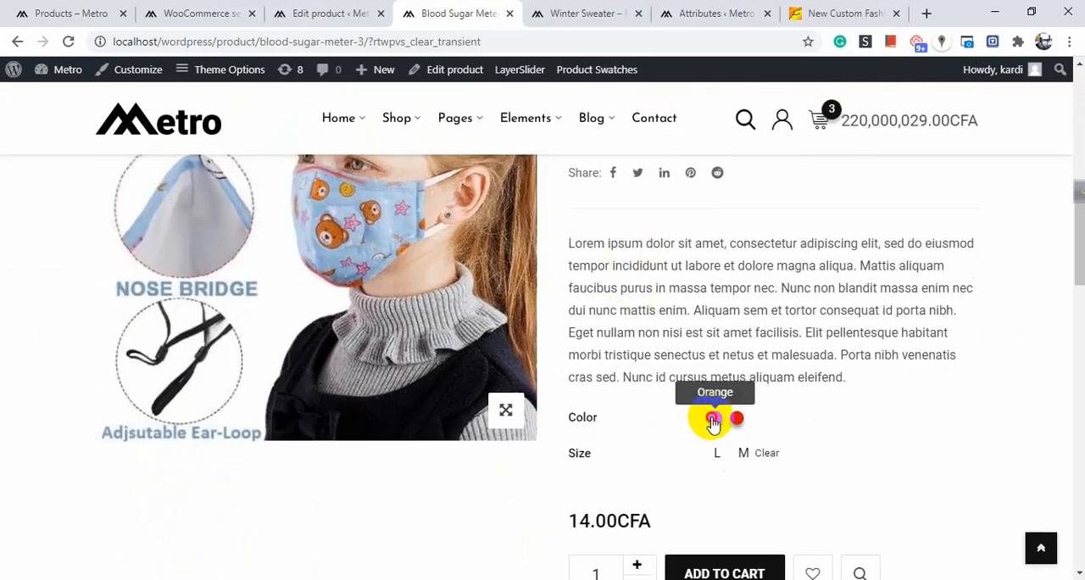
{"action": "left_click", "coordinate": [709, 415]}
{"action": "scroll", "coordinate": [325, 294], "scroll_direction": "down", "scroll_amount": 4}
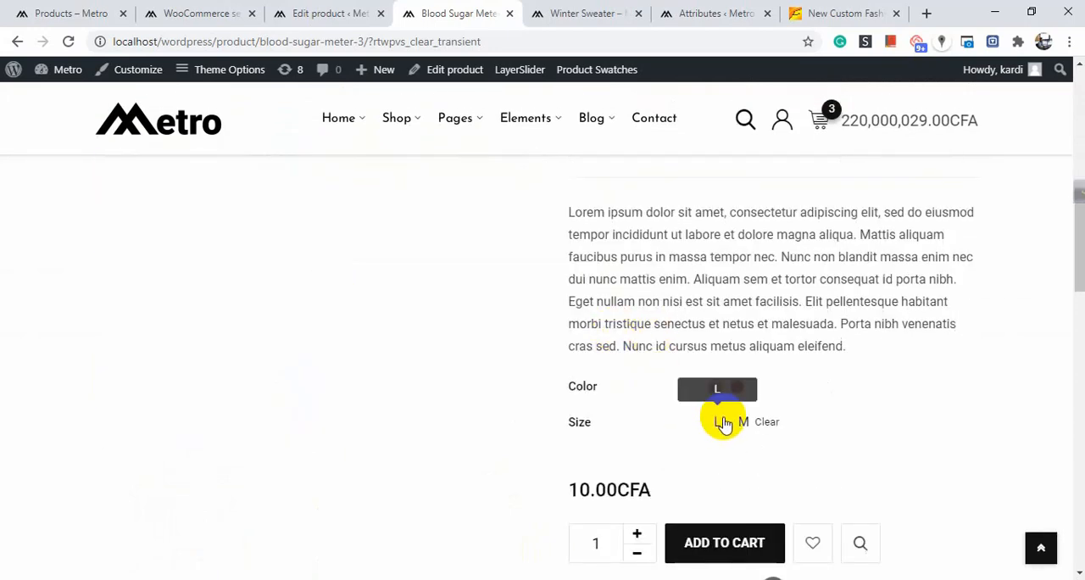
{"action": "scroll", "coordinate": [496, 317], "scroll_direction": "up", "scroll_amount": 3}
{"action": "scroll", "coordinate": [460, 381], "scroll_direction": "down", "scroll_amount": 4}
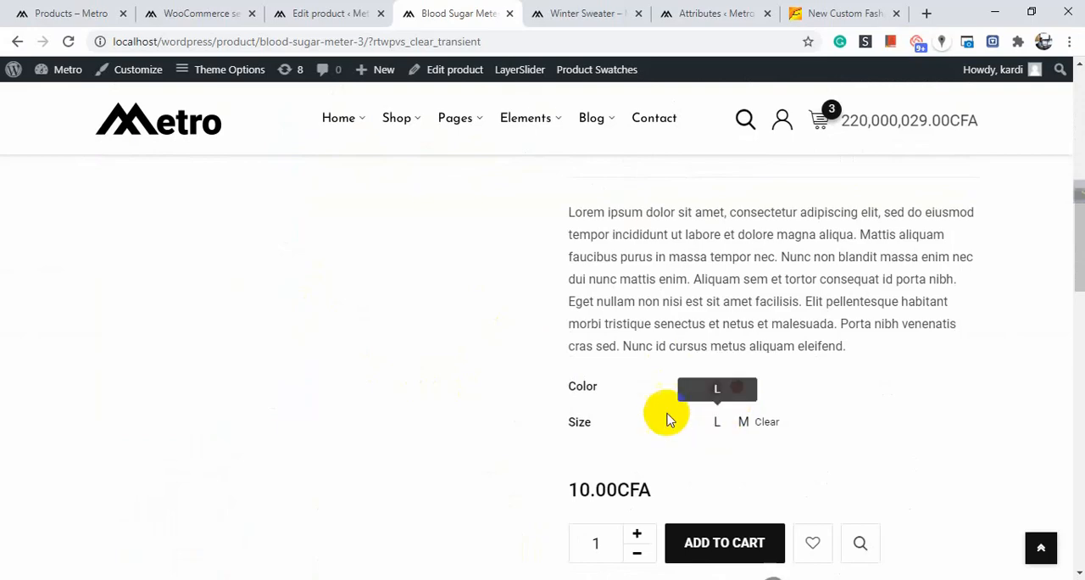
{"action": "scroll", "coordinate": [428, 349], "scroll_direction": "up", "scroll_amount": 3}
{"action": "scroll", "coordinate": [754, 415], "scroll_direction": "down", "scroll_amount": 4}
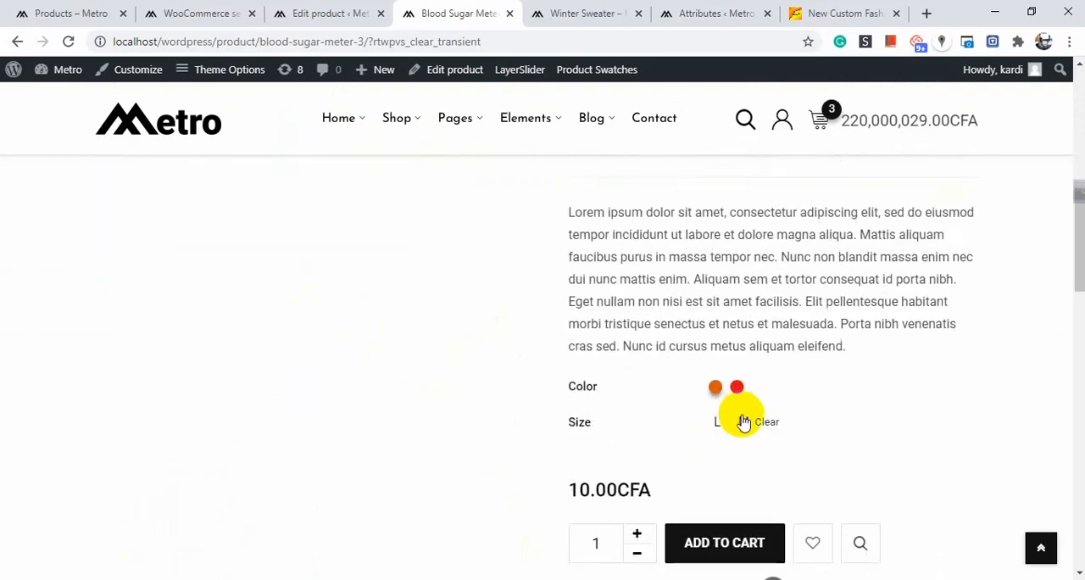
{"action": "left_click", "coordinate": [743, 424]}
{"action": "scroll", "coordinate": [434, 356], "scroll_direction": "up", "scroll_amount": 1}
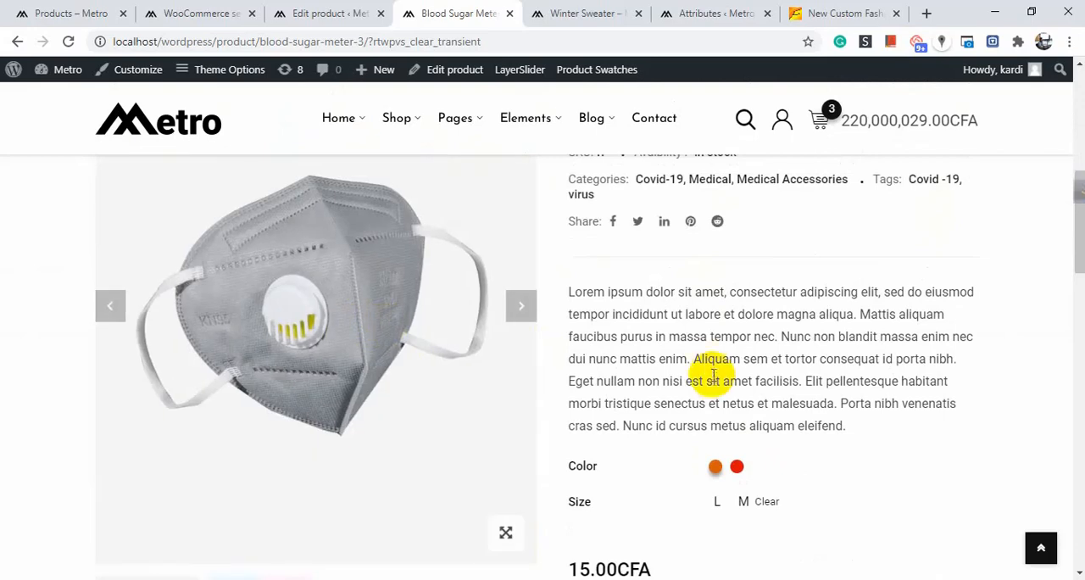
{"action": "scroll", "coordinate": [716, 377], "scroll_direction": "down", "scroll_amount": 2}
{"action": "left_click", "coordinate": [716, 312]}
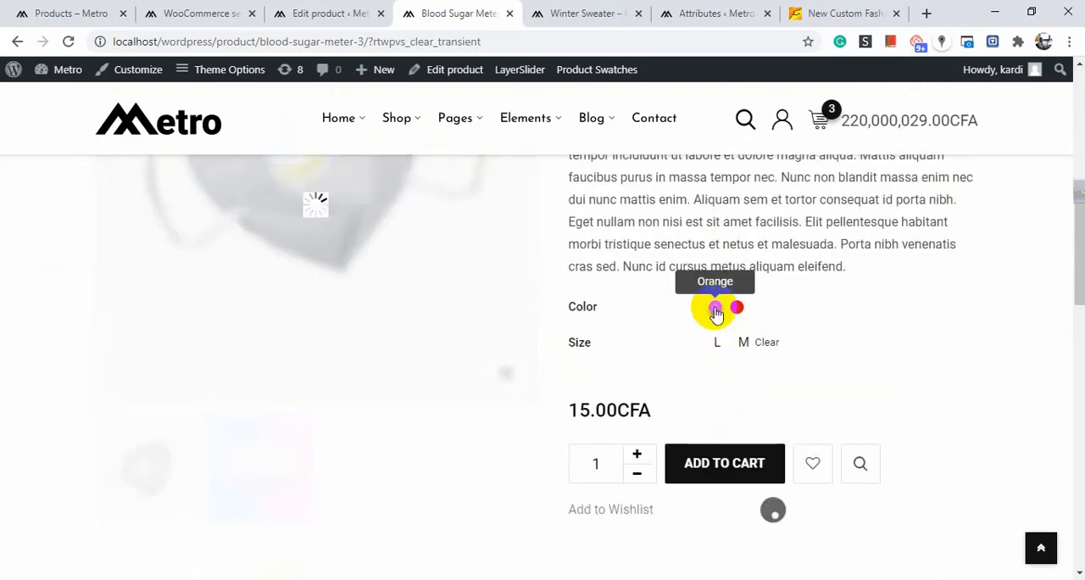
{"action": "left_click", "coordinate": [739, 310]}
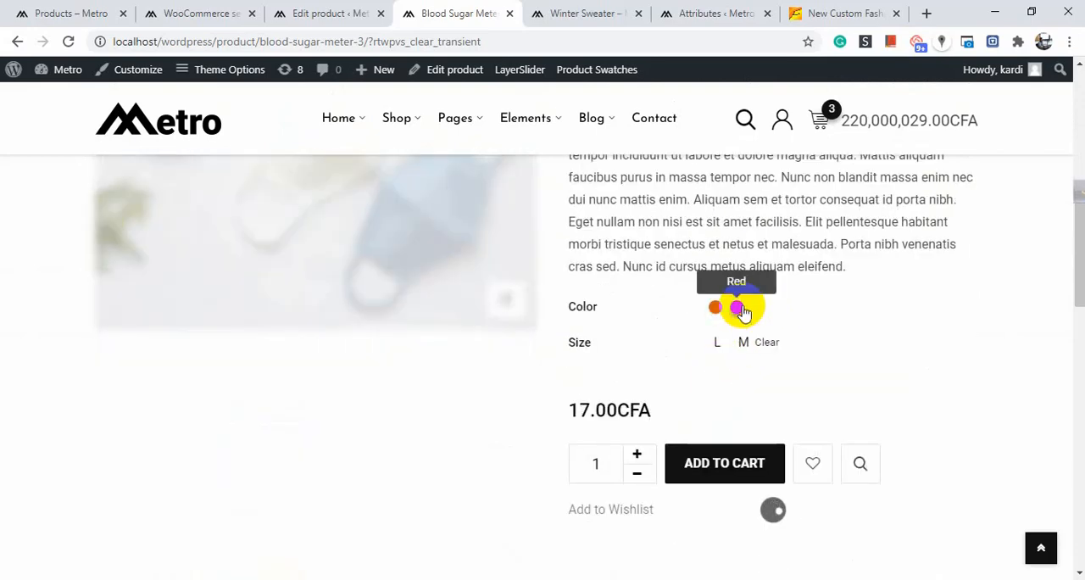
Review the product page's image, SKU and price shown for the selected swatch combination.
{"action": "scroll", "coordinate": [424, 246], "scroll_direction": "up", "scroll_amount": 4}
{"action": "scroll", "coordinate": [386, 292], "scroll_direction": "down", "scroll_amount": 3}
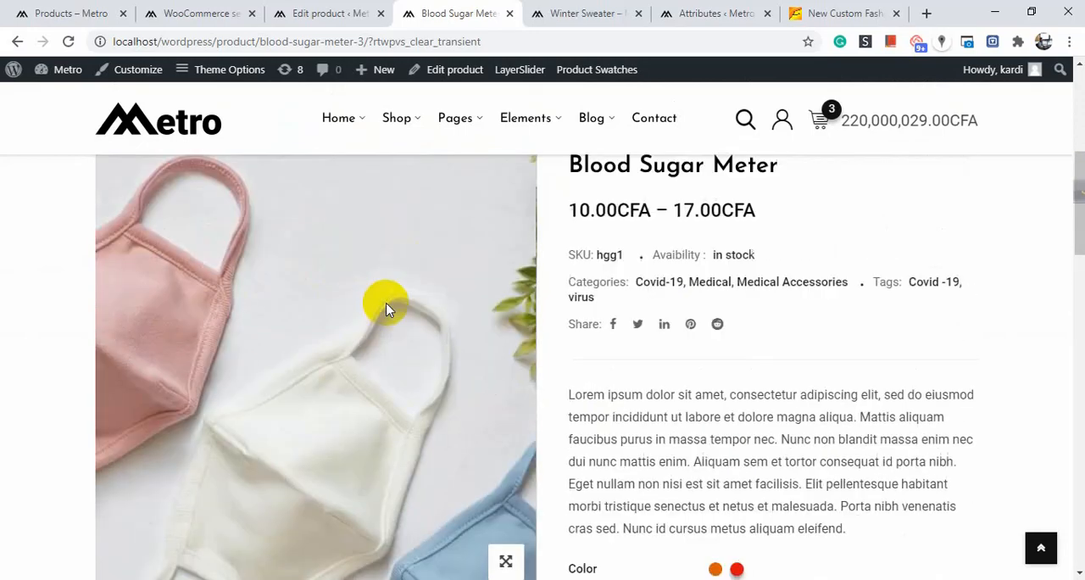
{"action": "scroll", "coordinate": [423, 267], "scroll_direction": "up", "scroll_amount": 3}
{"action": "scroll", "coordinate": [444, 257], "scroll_direction": "down", "scroll_amount": 6}
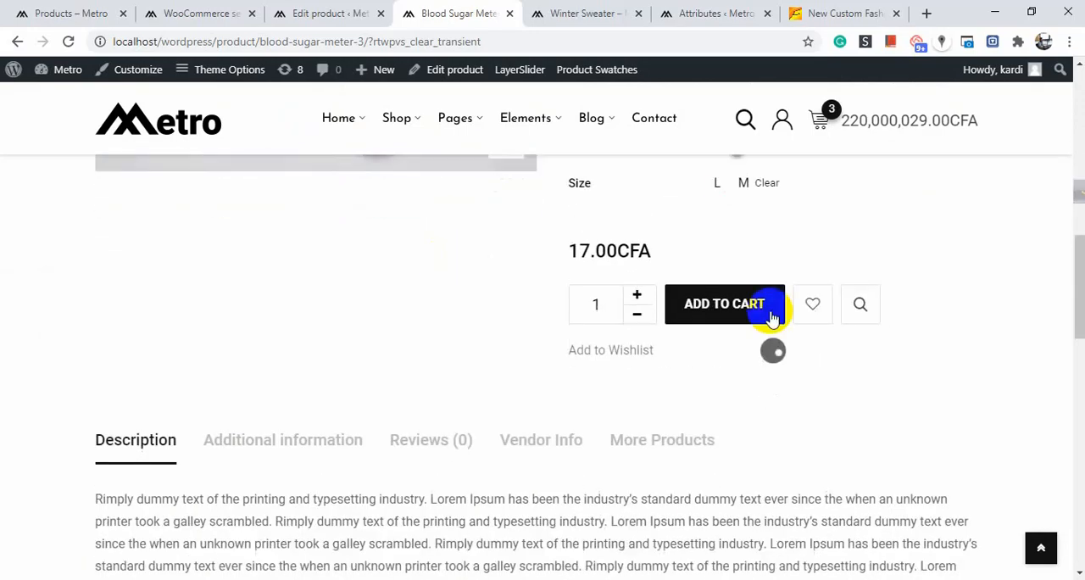
{"action": "scroll", "coordinate": [208, 245], "scroll_direction": "up", "scroll_amount": 8}
{"action": "scroll", "coordinate": [341, 227], "scroll_direction": "down", "scroll_amount": 4}
{"action": "scroll", "coordinate": [340, 228], "scroll_direction": "down", "scroll_amount": 3}
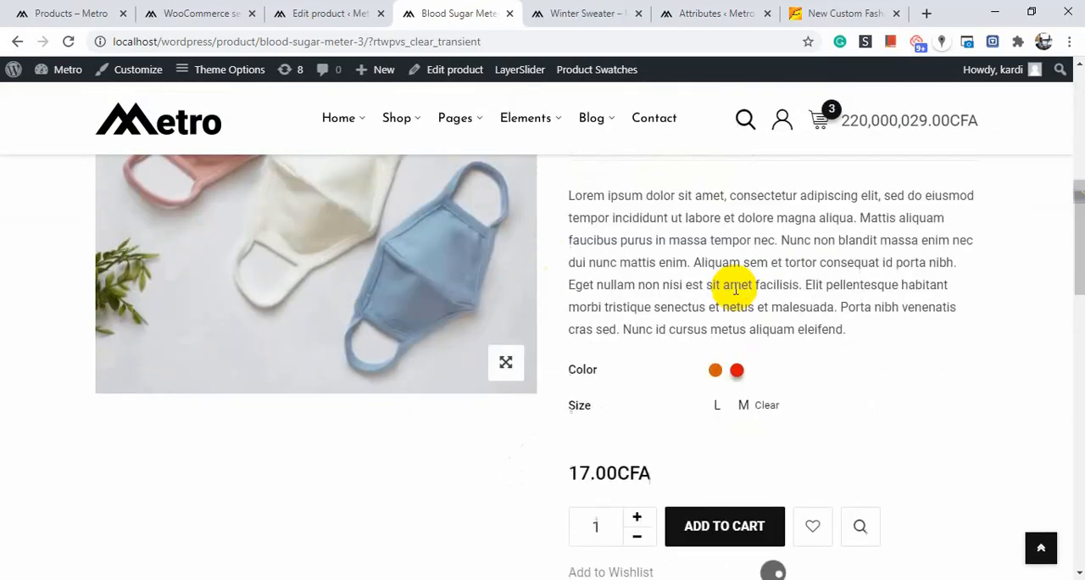
{"action": "scroll", "coordinate": [509, 220], "scroll_direction": "up", "scroll_amount": 3}
{"action": "scroll", "coordinate": [649, 262], "scroll_direction": "up", "scroll_amount": 3}
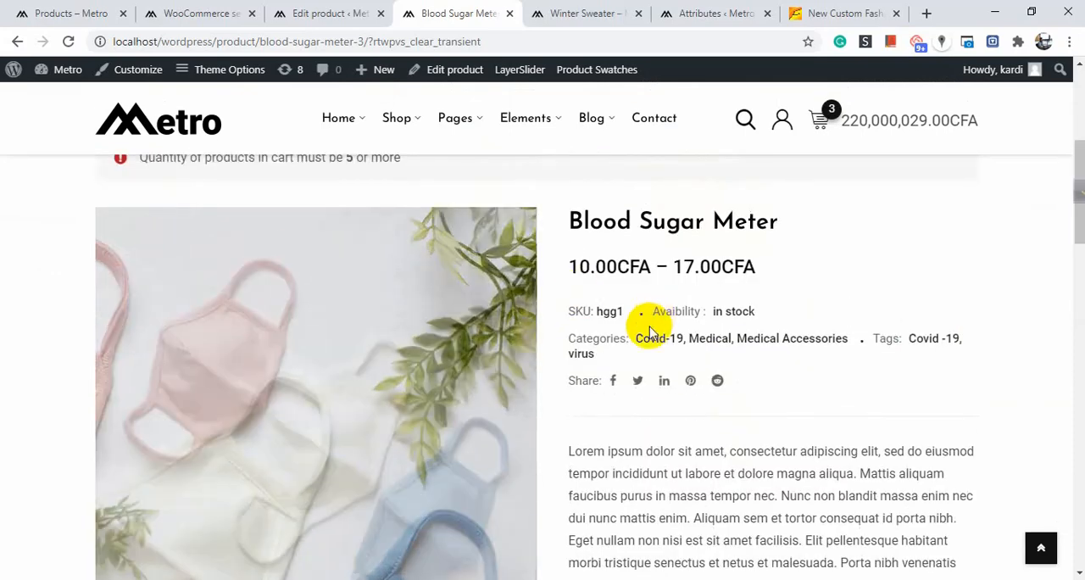
{"action": "scroll", "coordinate": [700, 308], "scroll_direction": "down", "scroll_amount": 4}
{"action": "scroll", "coordinate": [746, 262], "scroll_direction": "down", "scroll_amount": 1}
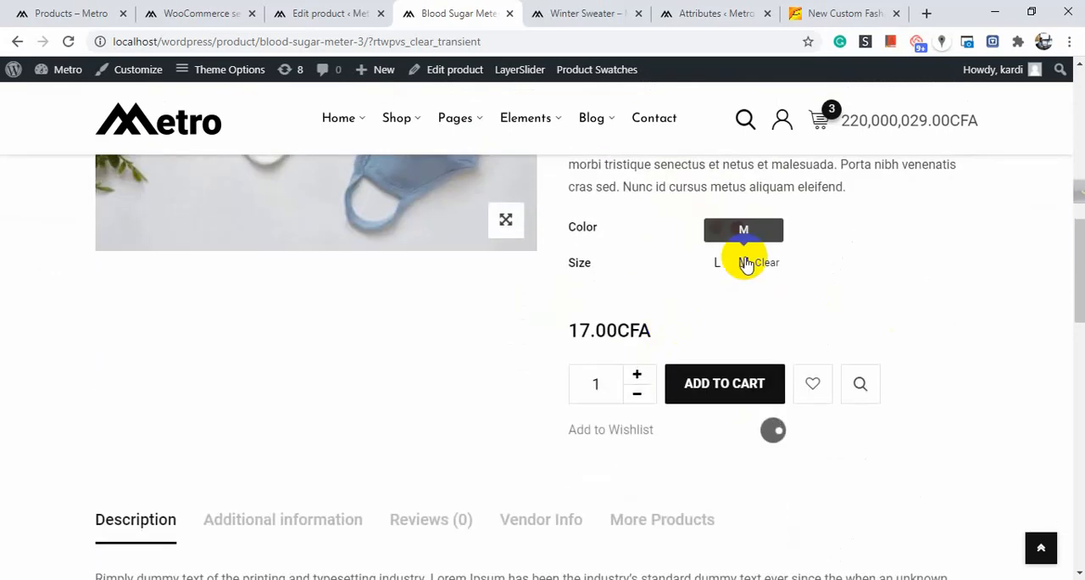
{"action": "scroll", "coordinate": [634, 491], "scroll_direction": "up", "scroll_amount": 2}
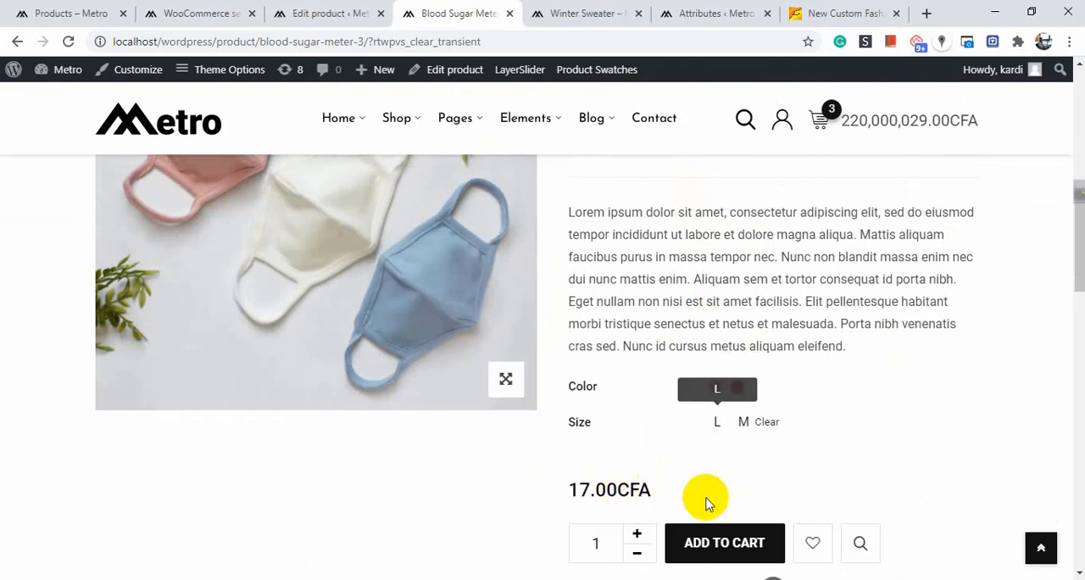
Add the selected variation of Blood Sugar Meter to the cart.
{"action": "left_click", "coordinate": [712, 535]}
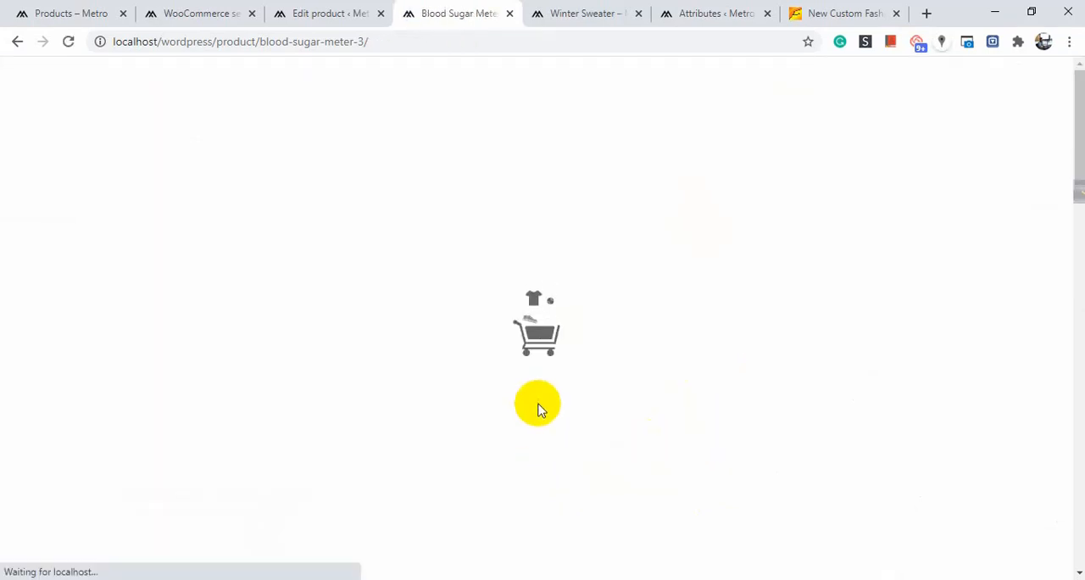
{"action": "scroll", "coordinate": [539, 407], "scroll_direction": "down", "scroll_amount": 10}
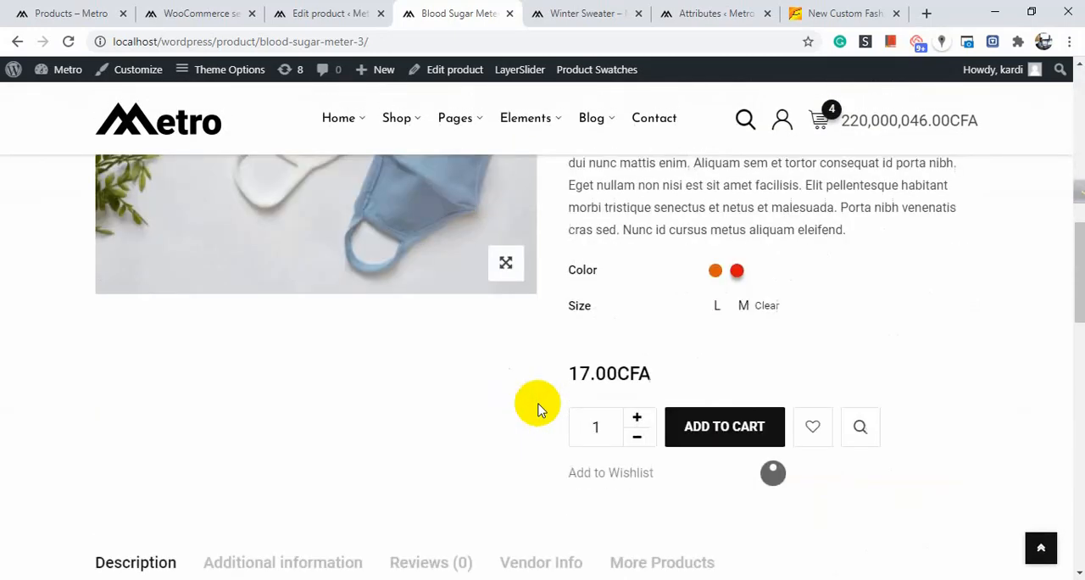
Pick the Orange and then the Red color swatch and add that variation to the cart.
{"action": "left_click", "coordinate": [717, 275]}
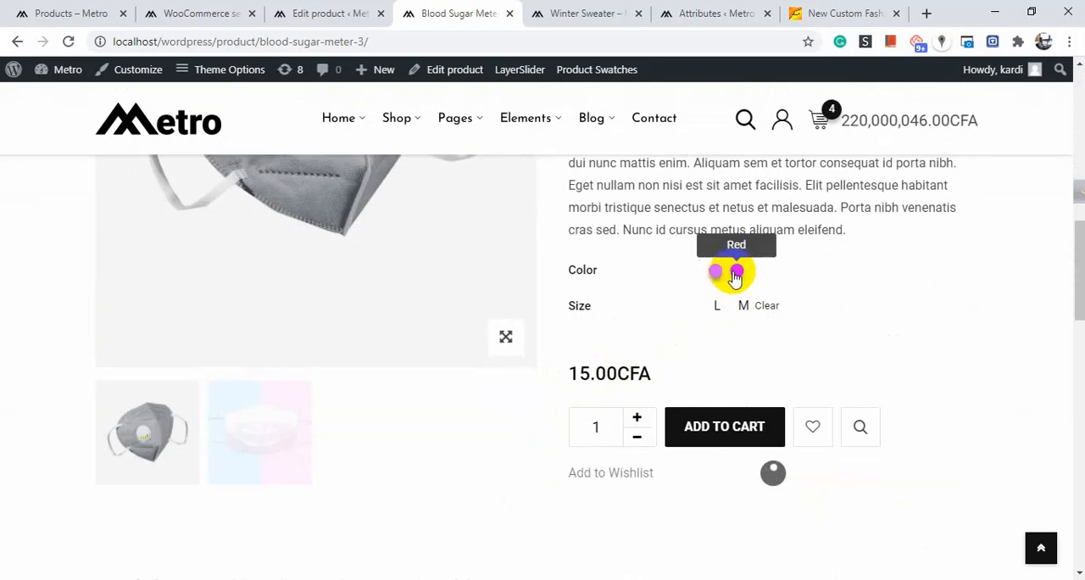
{"action": "left_click", "coordinate": [736, 273]}
{"action": "left_click_drag", "start_coordinate": [564, 371], "coordinate": [741, 356]}
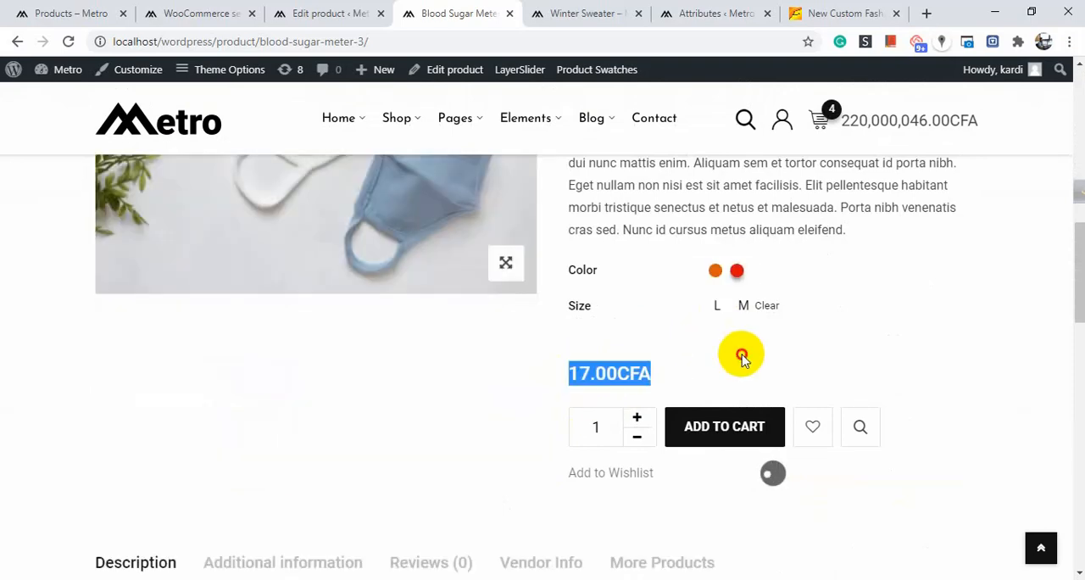
{"action": "left_click", "coordinate": [709, 434]}
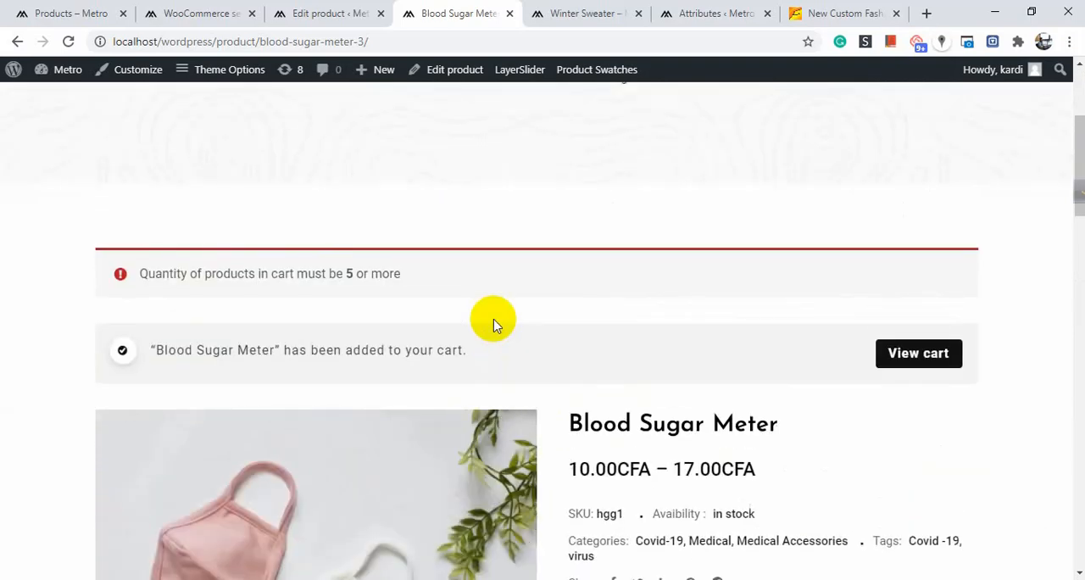